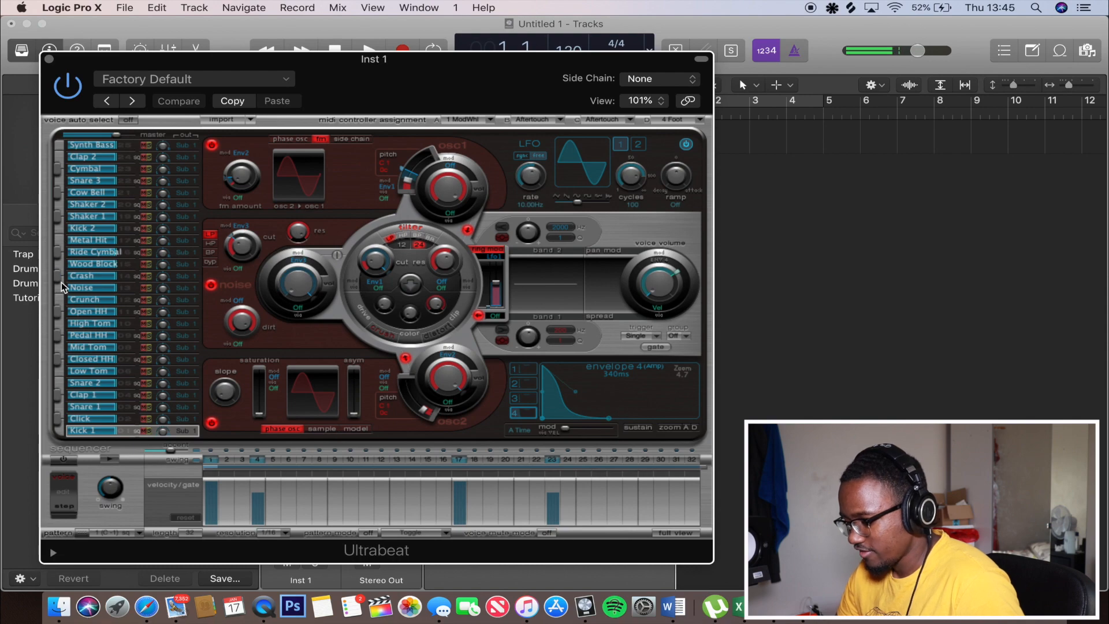
Step: Load the Drag & Drop Samples drum kit into Ultrabeat
left_click(216, 87)
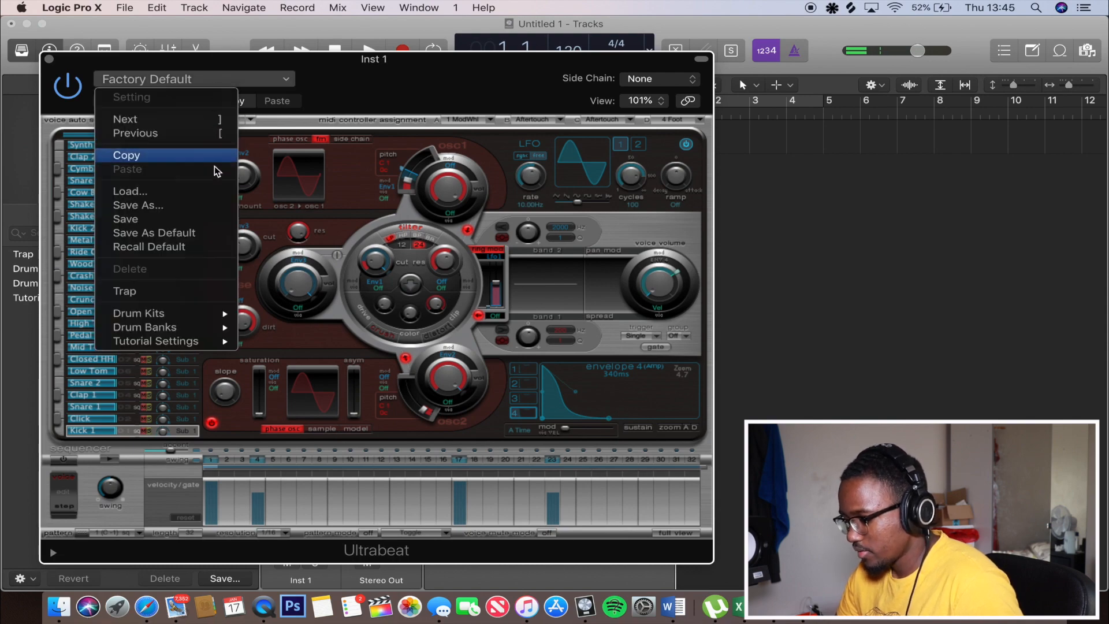
mouse_move(222, 316)
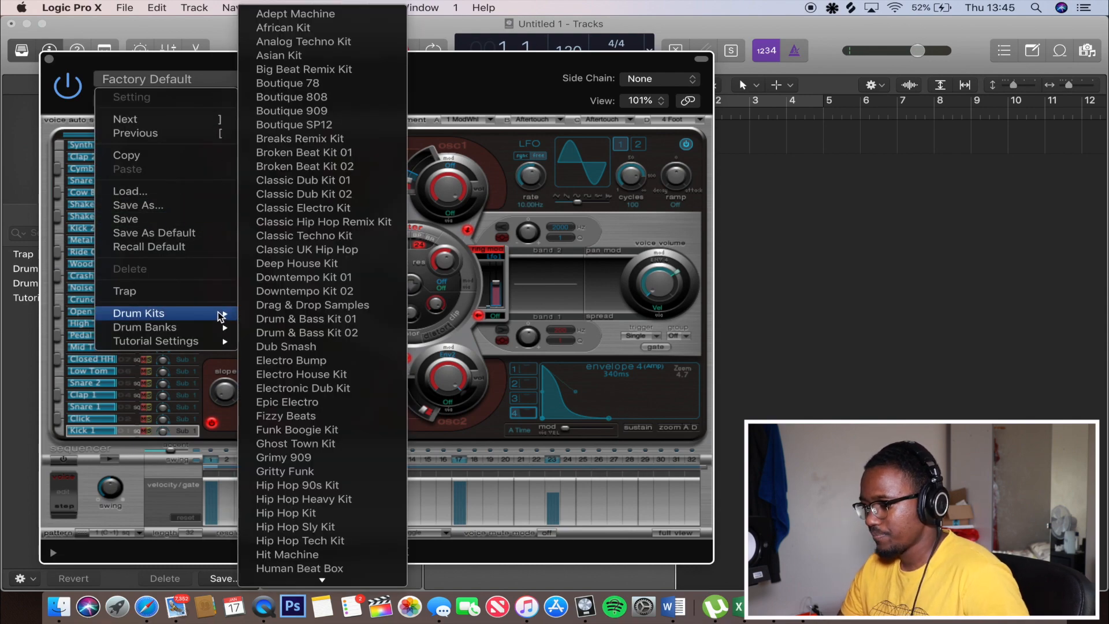
left_click(312, 306)
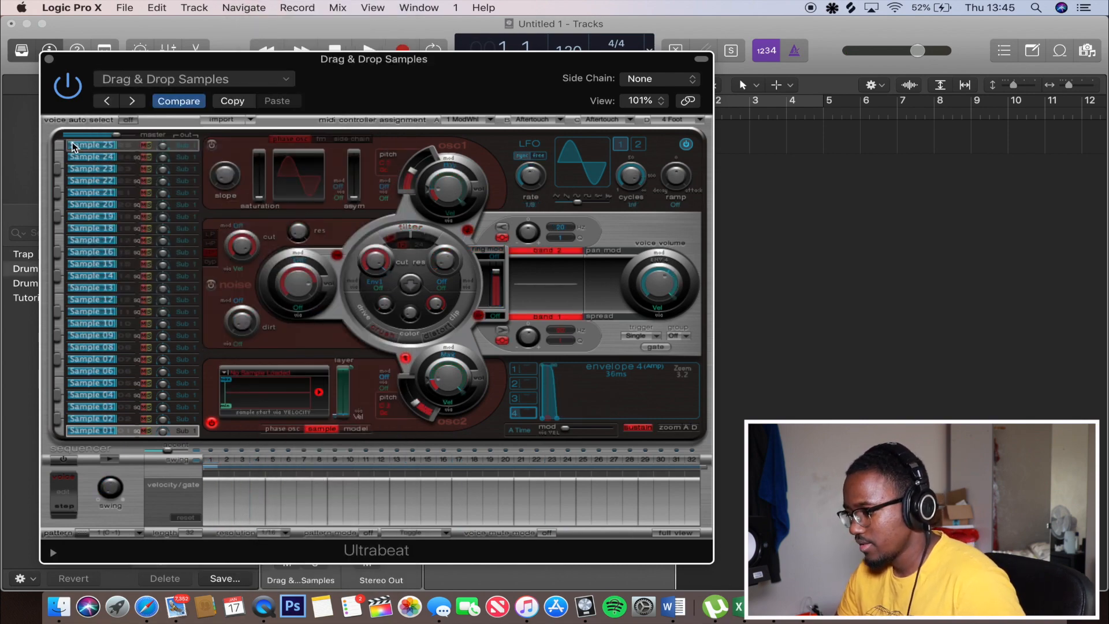
left_click(81, 158)
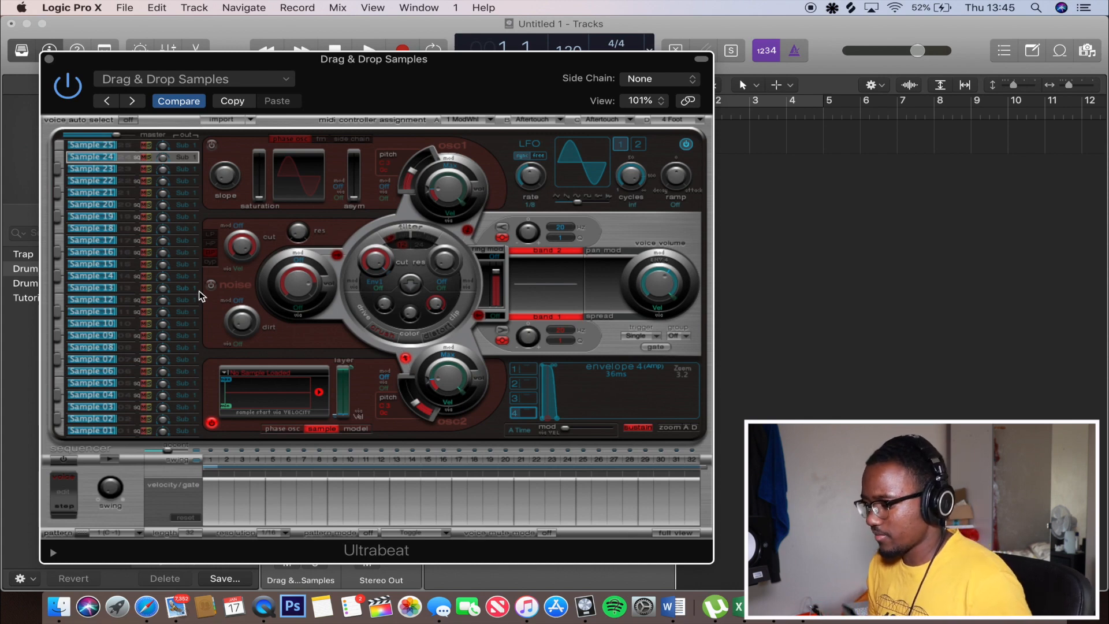
left_click(243, 81)
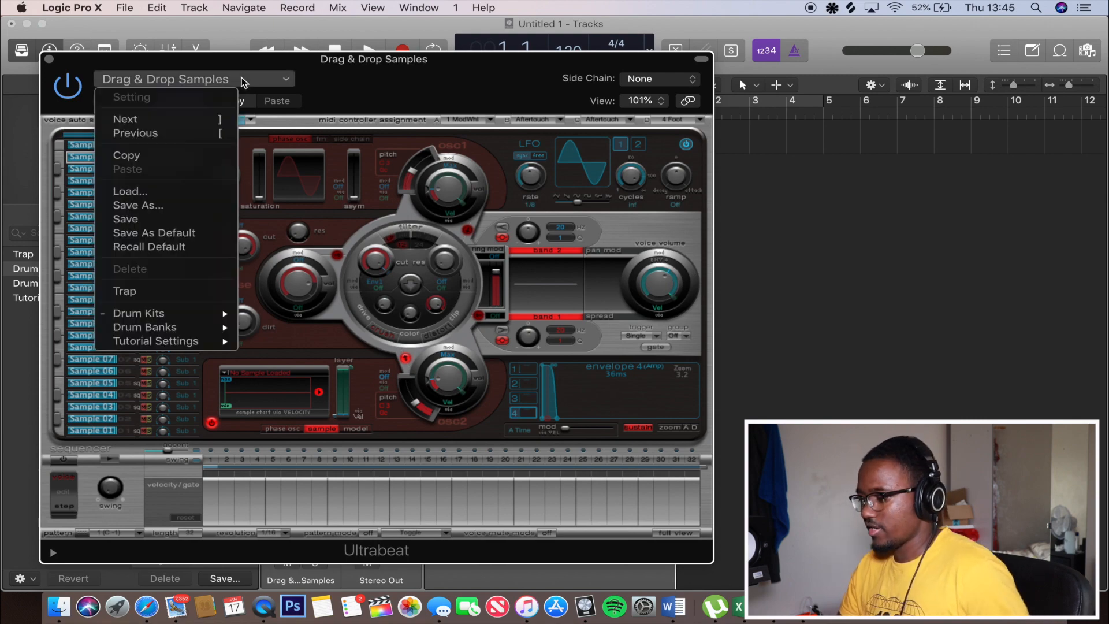
mouse_move(228, 315)
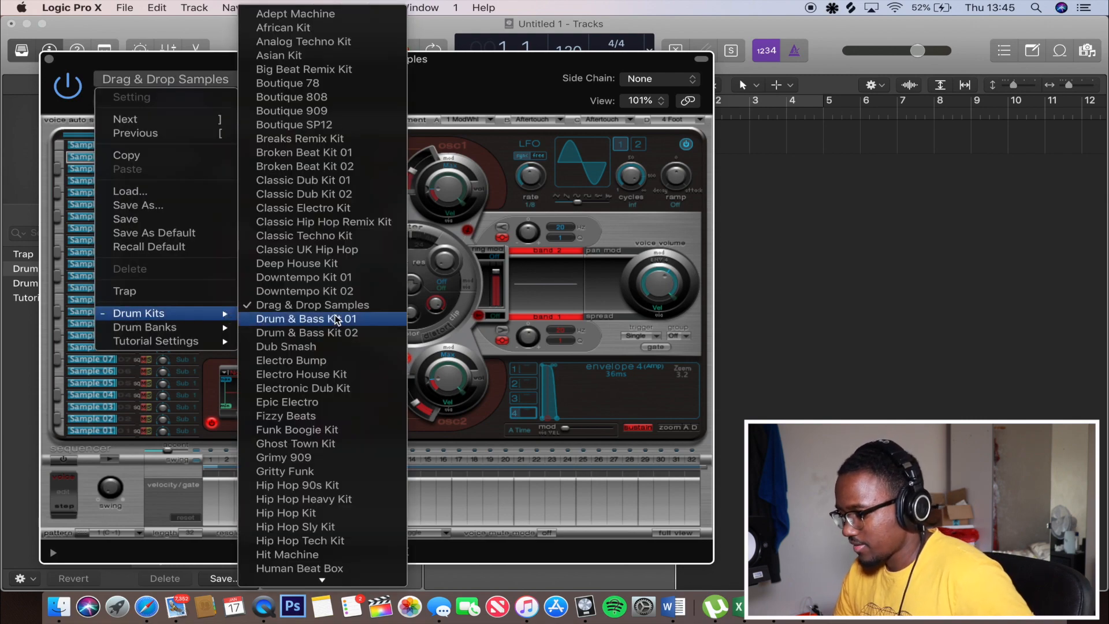
left_click(489, 67)
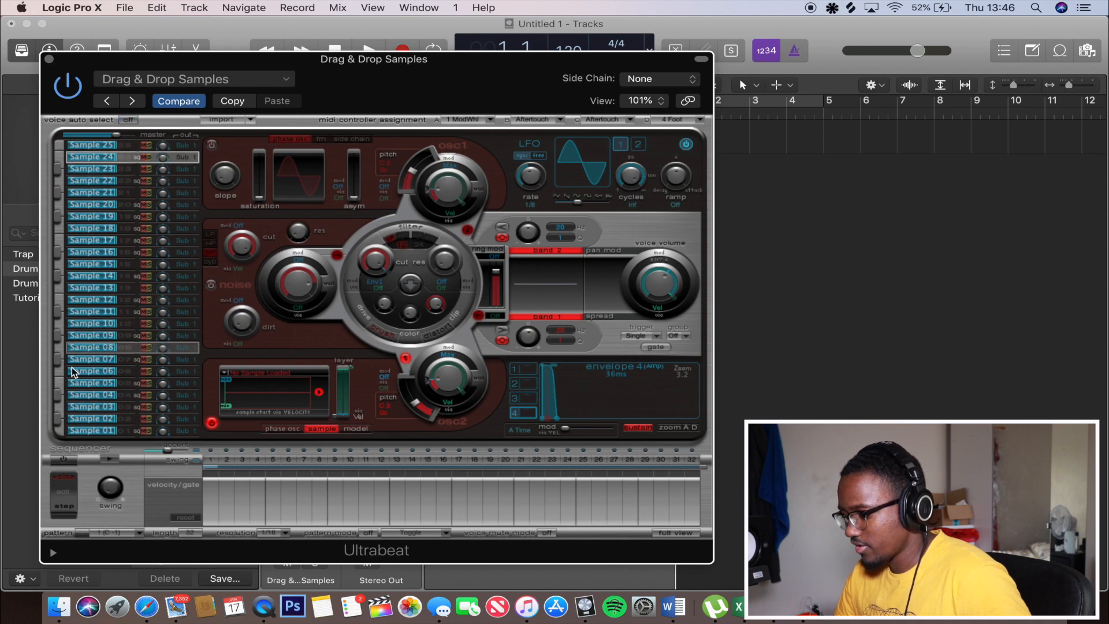
Step: Select the Sample 25 voice, then switch to Splice and open the Bass instruments of the sample library
left_click(92, 145)
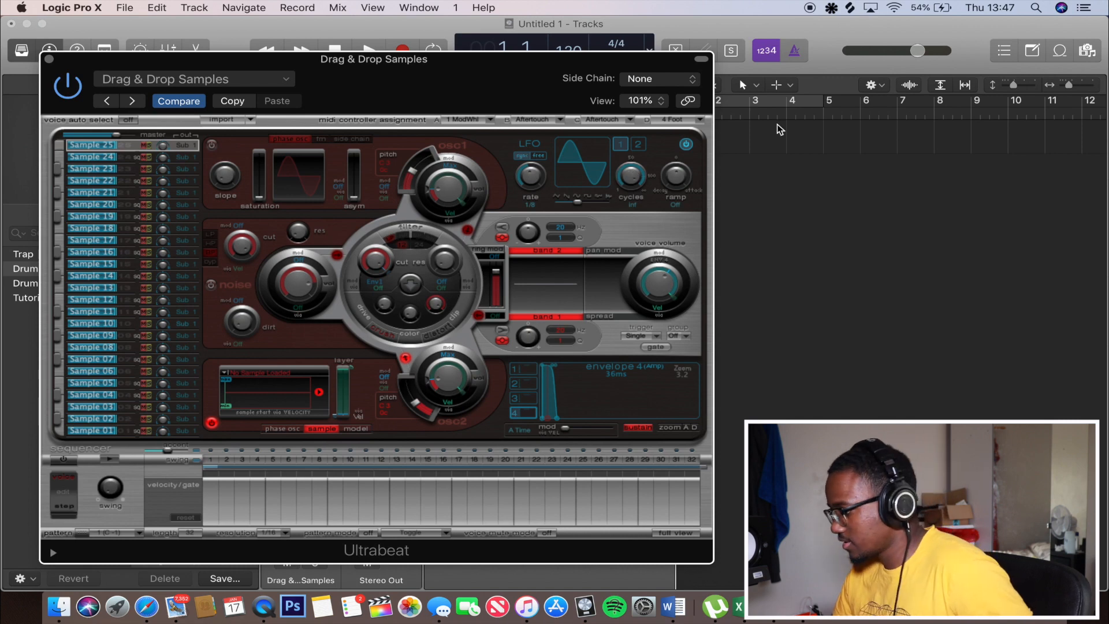
left_click(853, 9)
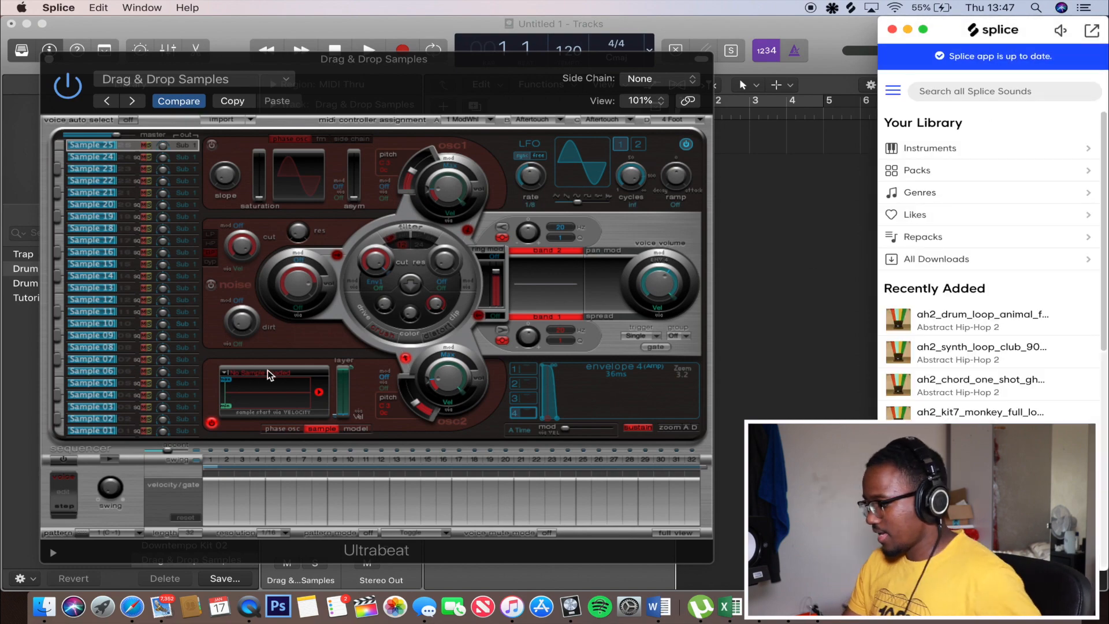
left_click(1023, 154)
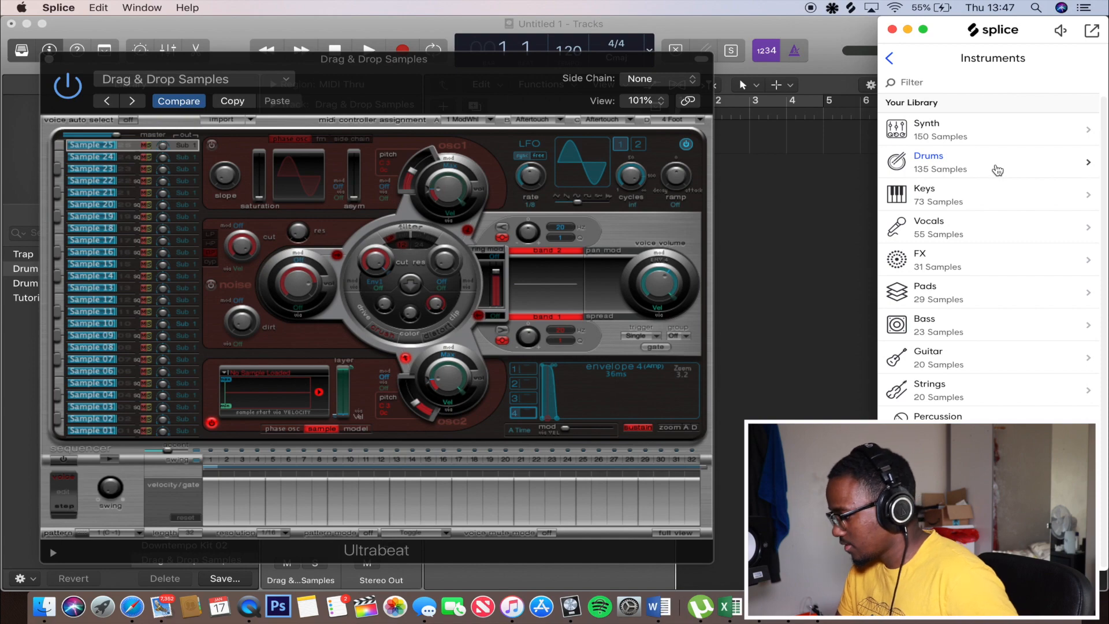
left_click(967, 328)
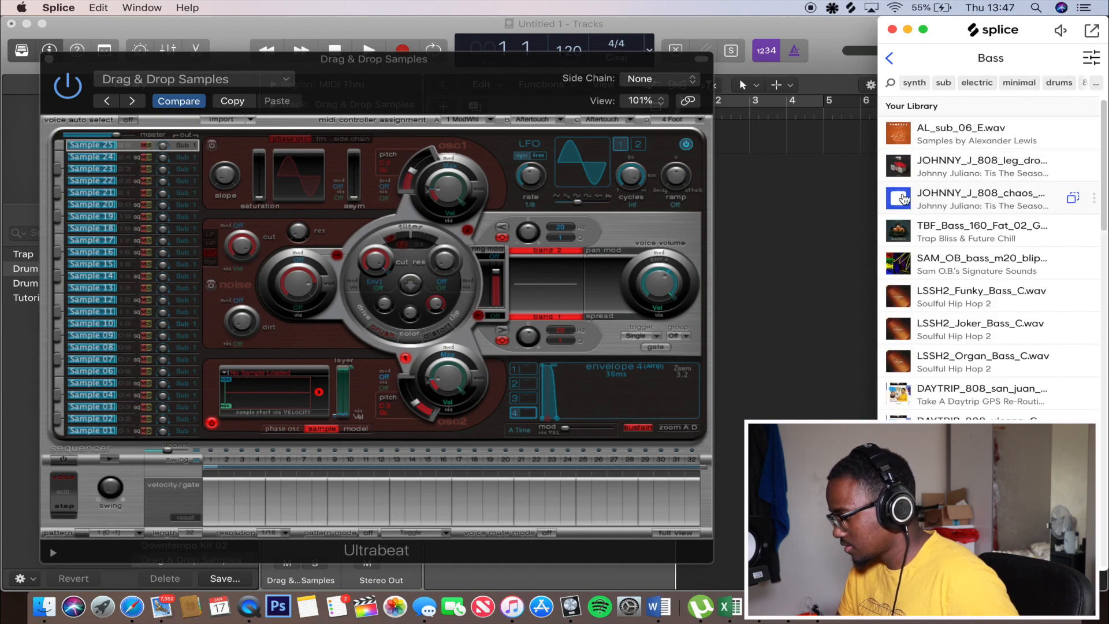
Step: Audition the first bass samples and load JOHNNY_J_808_leg_drop_C.wav into Sample 25's oscillator 2 sample slot
left_click(897, 144)
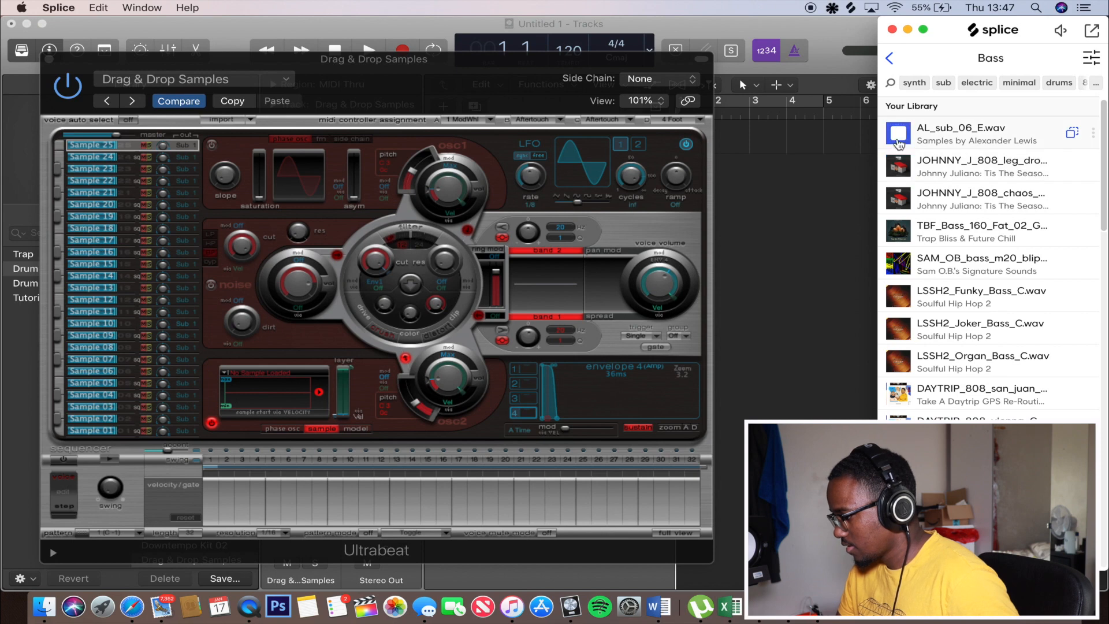
left_click(899, 163)
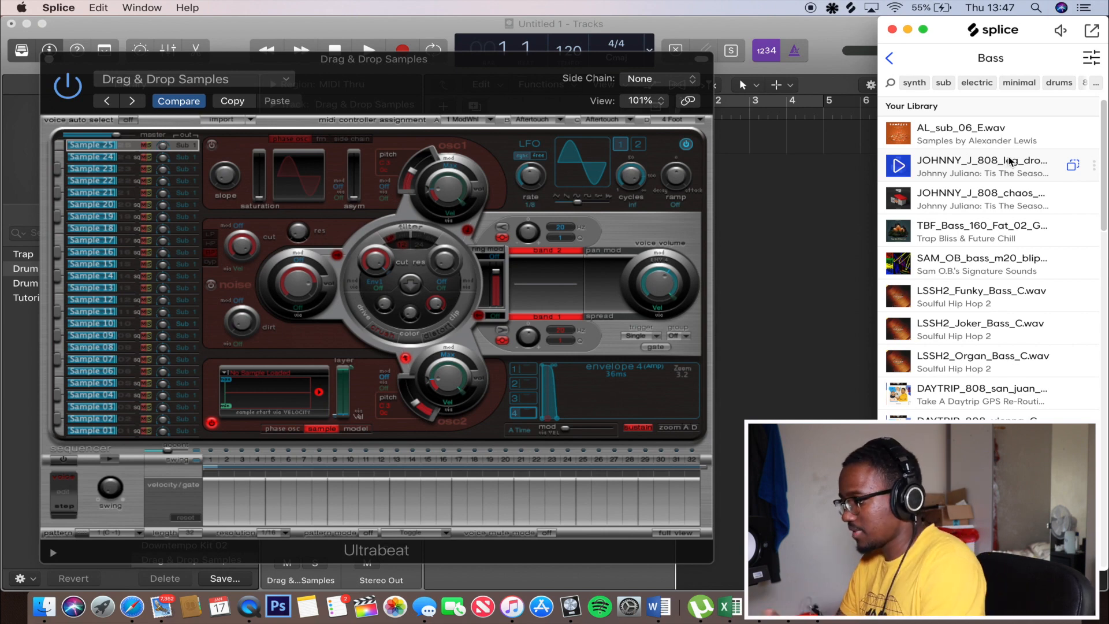
left_click_drag(1011, 163, 254, 403)
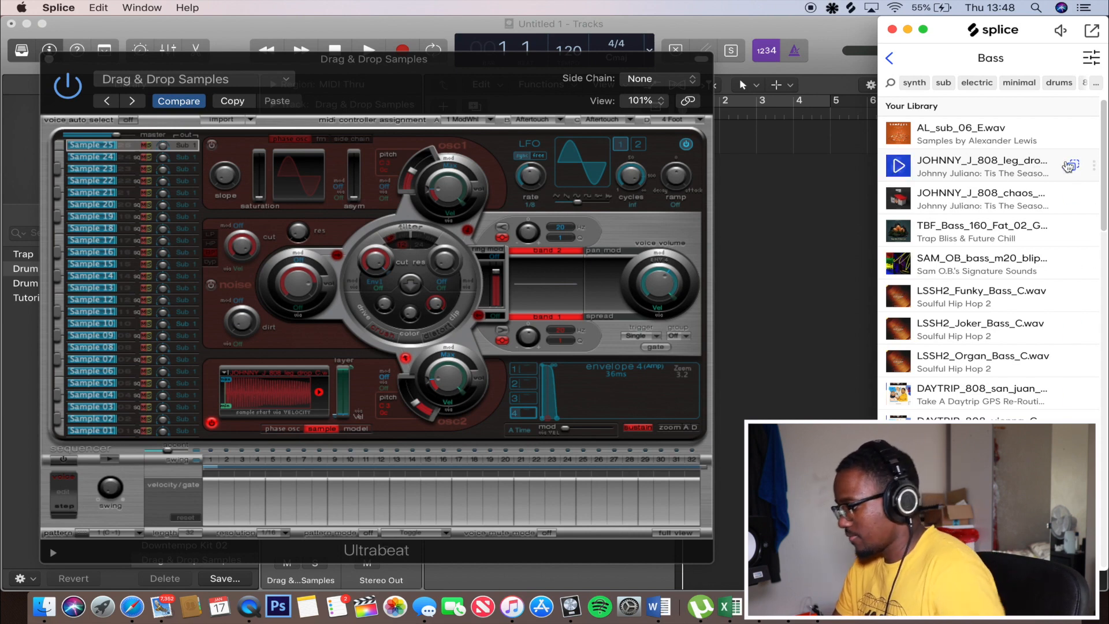
Step: Show the enclosing folder of JOHNNY_J_808_leg_drop_C.wav in Finder, then close it and return to Ultrabeat in Logic Pro X
left_click(1093, 165)
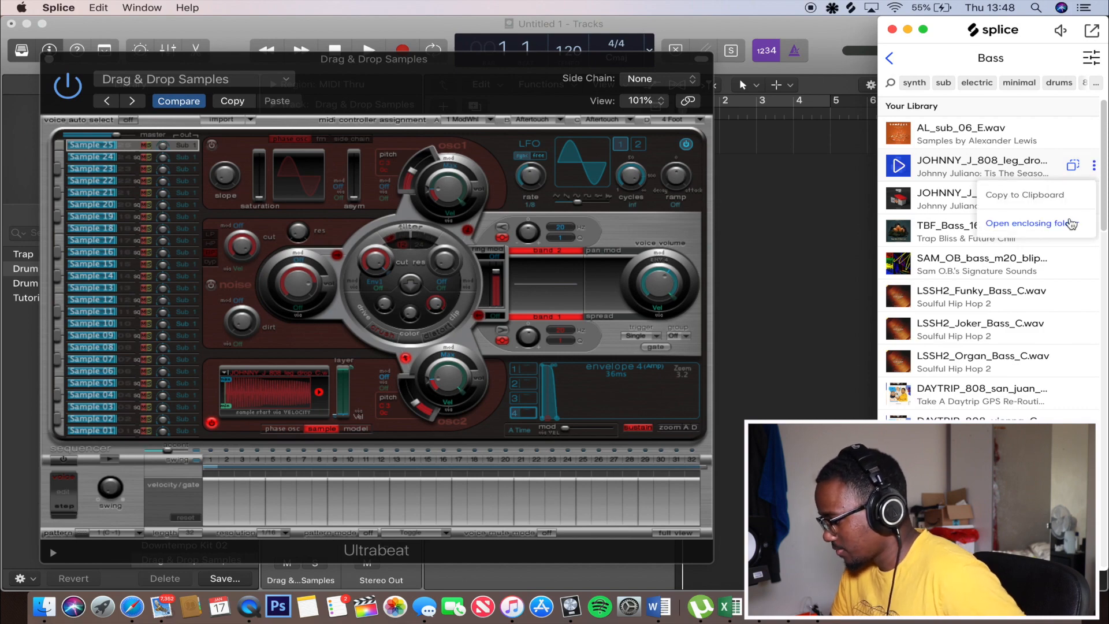
left_click(1070, 224)
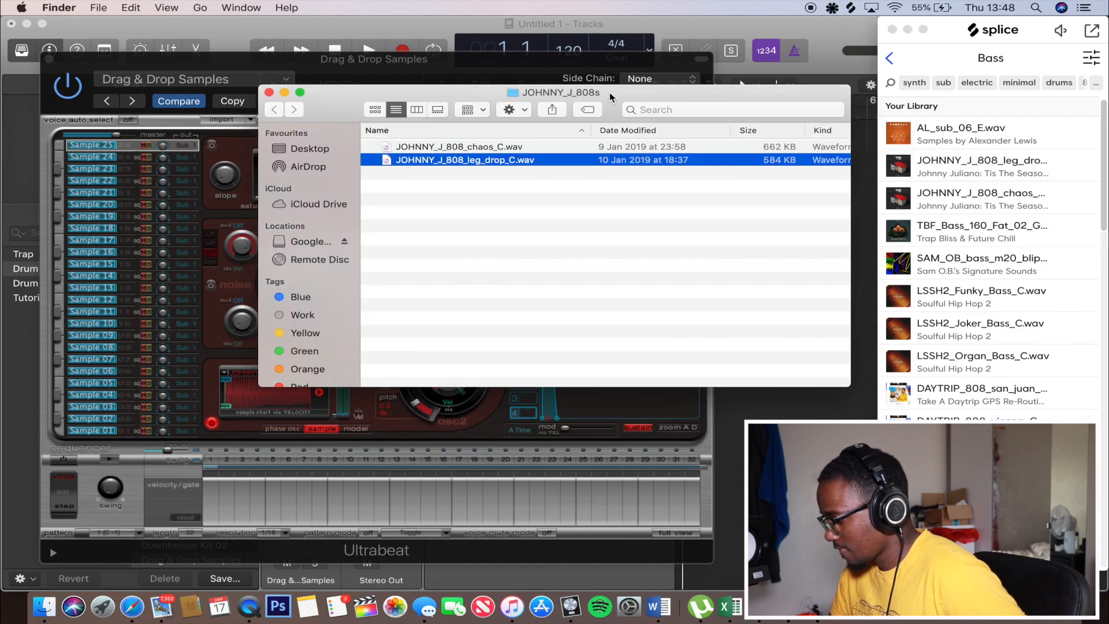
left_click_drag(613, 104, 828, 98)
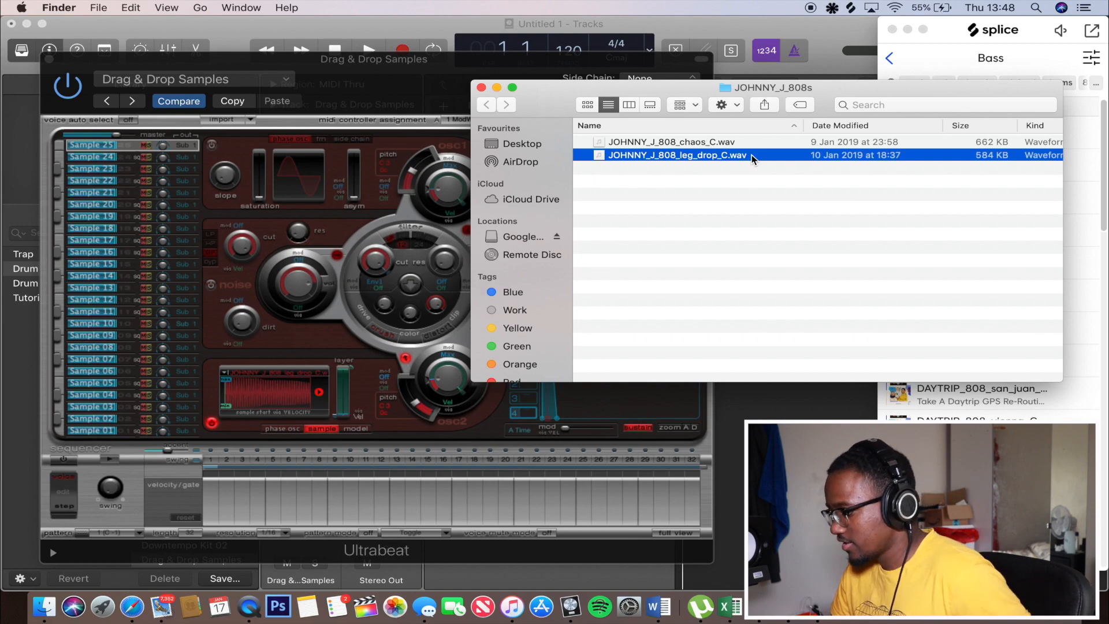
left_click_drag(752, 159, 716, 141)
left_click(481, 88)
left_click(96, 138)
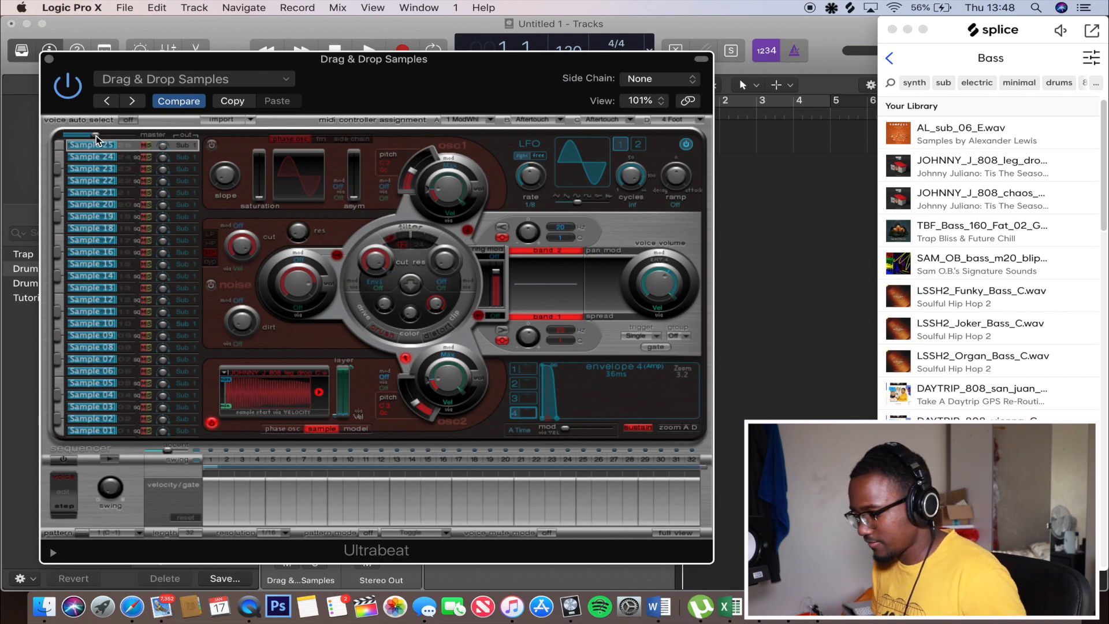
Step: Turn off the Ultrabeat track's Bus 1 and Bus 2 sends and hide the channel inspector
left_click_drag(81, 59, 440, 83)
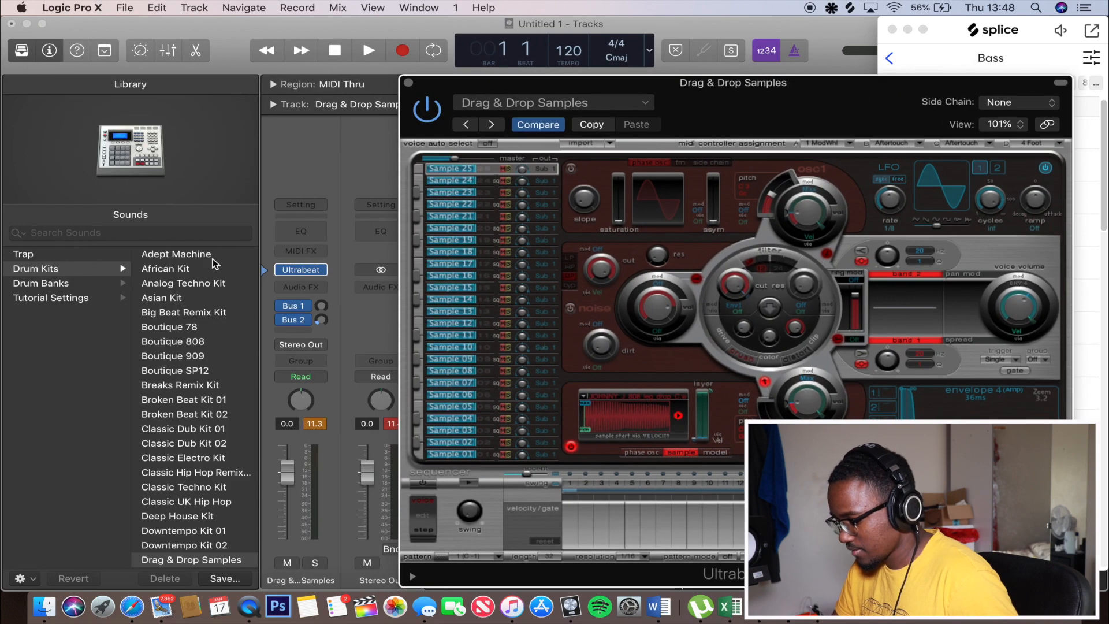
left_click(281, 308)
left_click(282, 321)
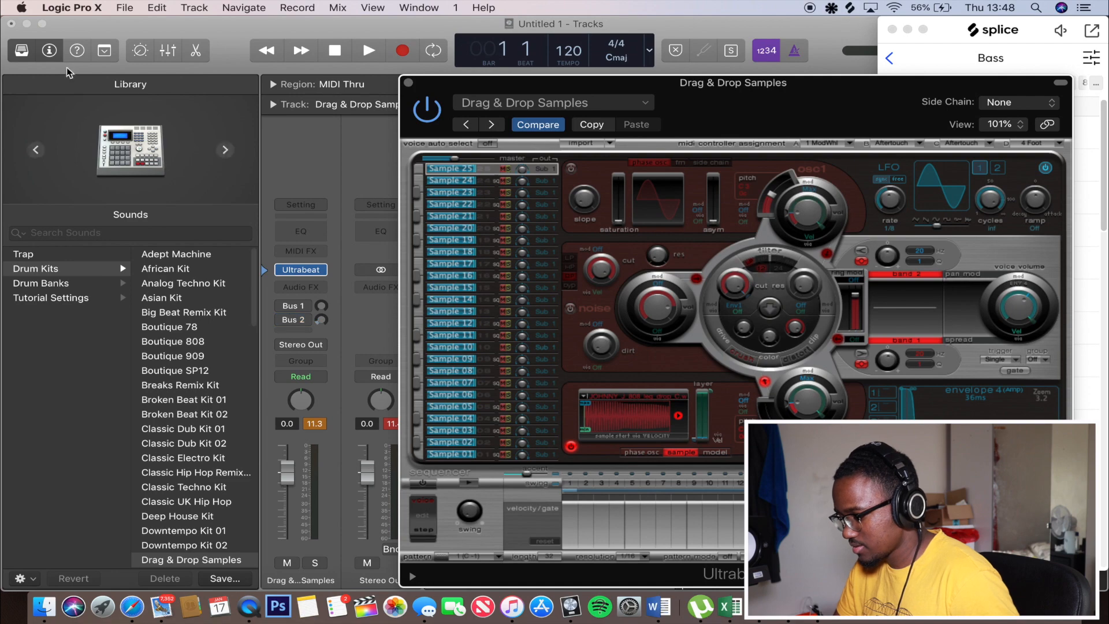
left_click(47, 54)
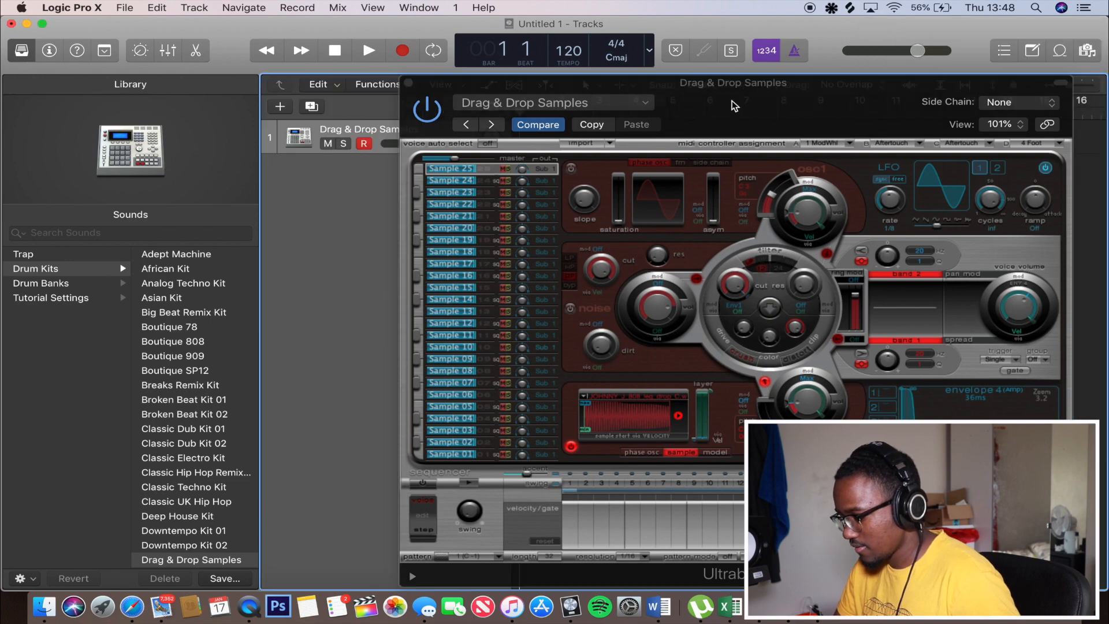
left_click_drag(733, 106, 460, 102)
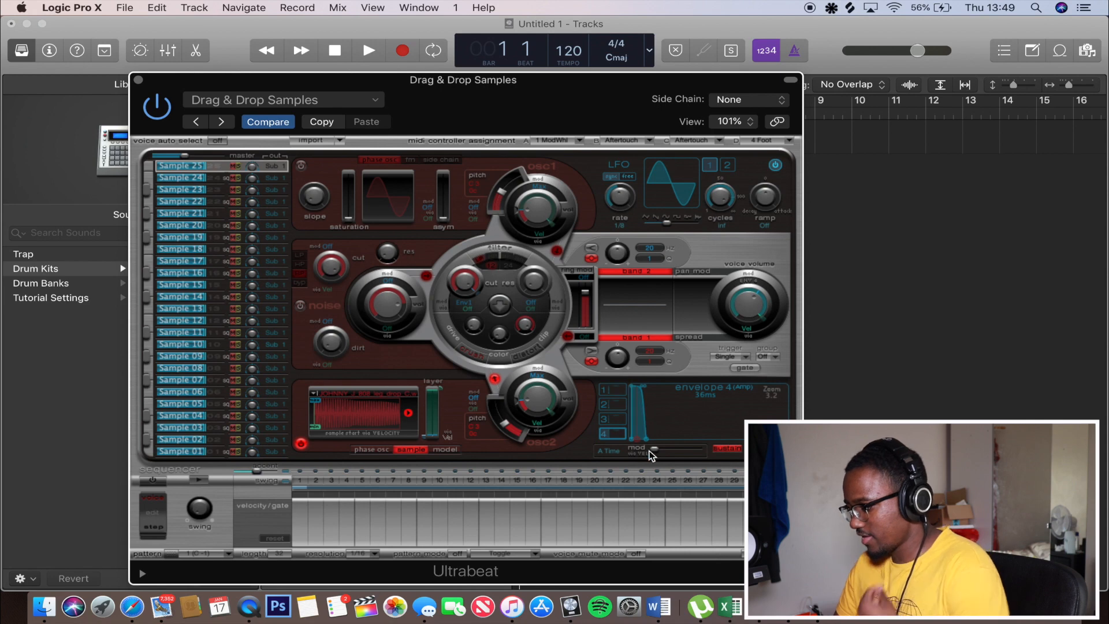
Step: Lengthen the release of Sample 25's envelope 4 so that the envelope lasts about 2.2 s
left_click_drag(648, 444, 755, 443)
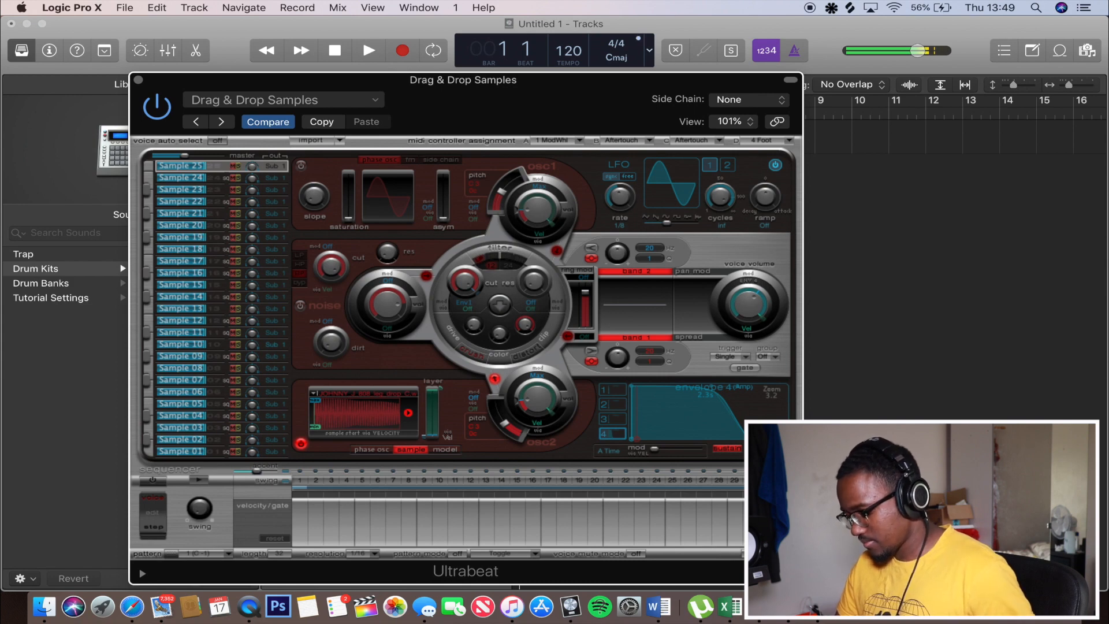
left_click_drag(742, 439, 697, 445)
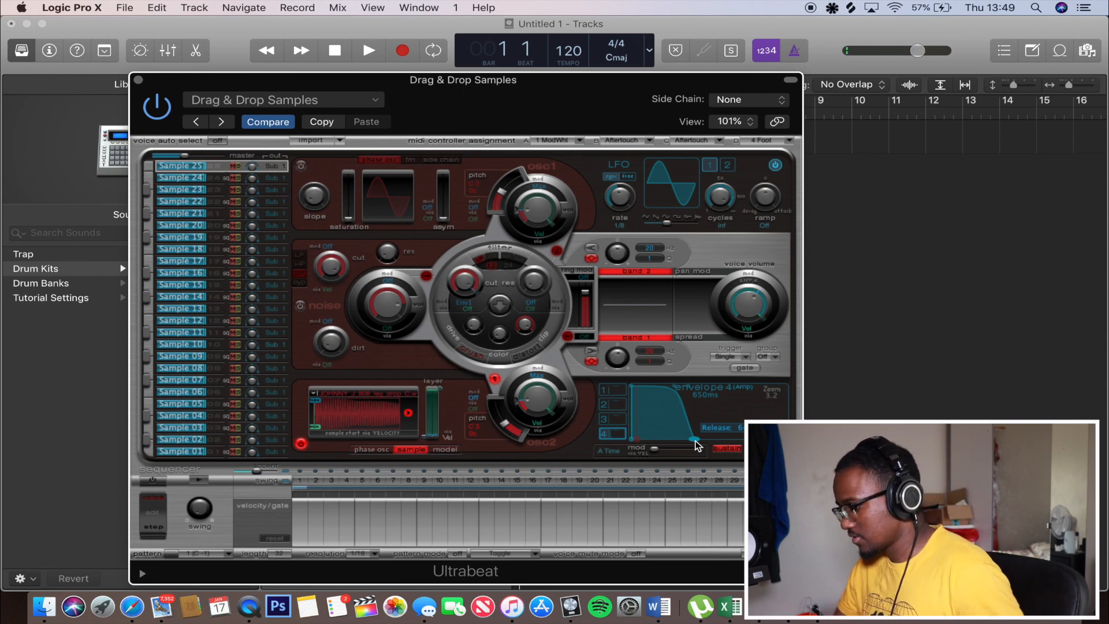
left_click_drag(694, 445, 751, 443)
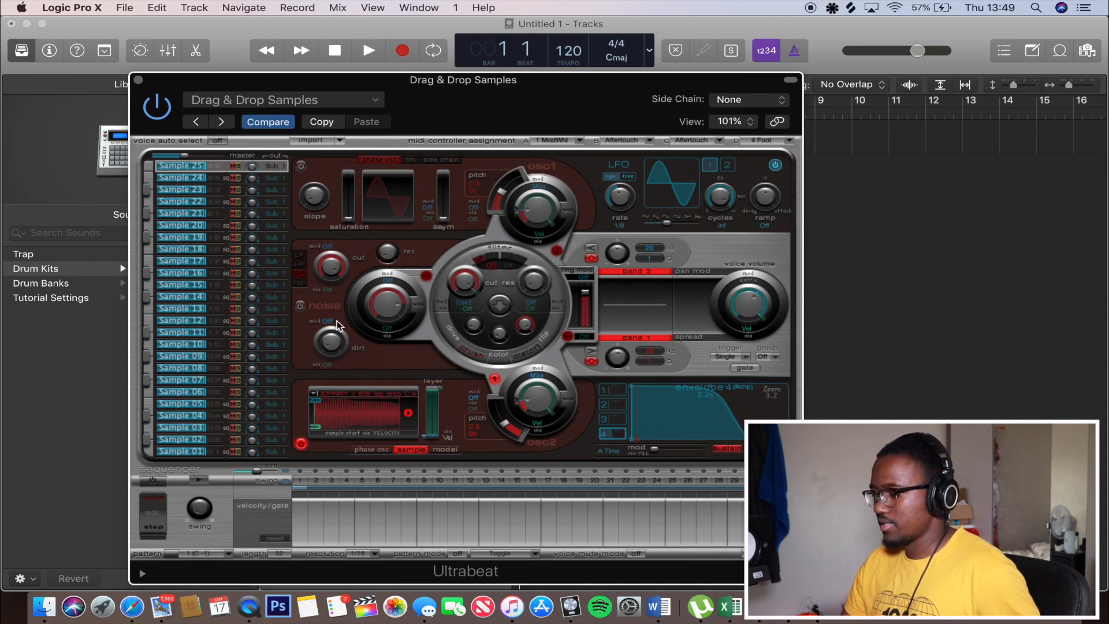
Step: Rename the Sample 25 voice as 808s
double_click(181, 168)
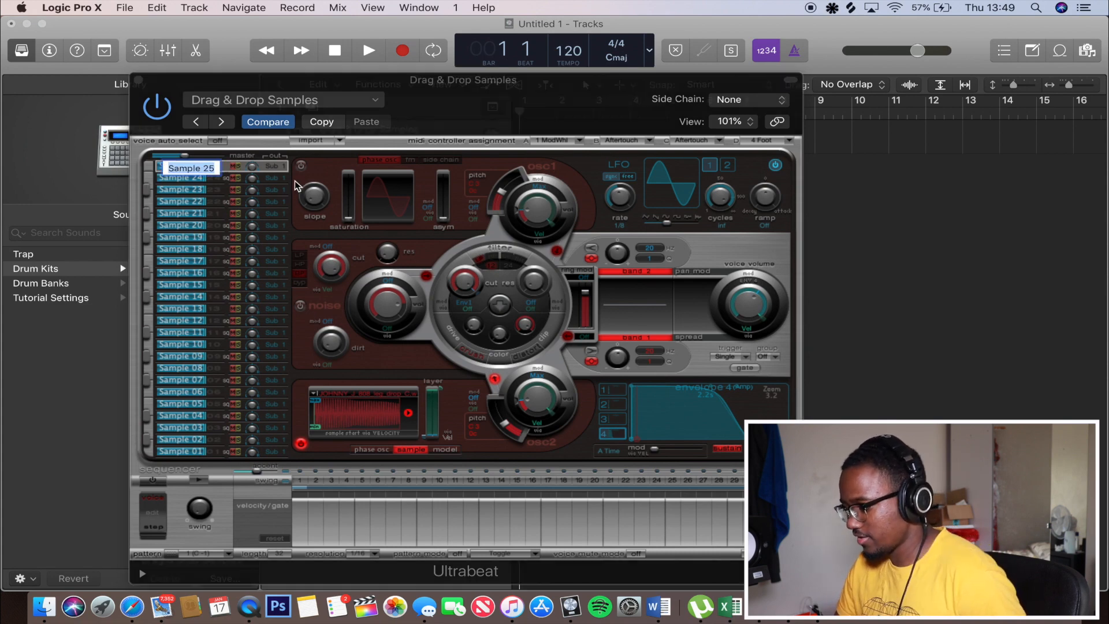
type("808")
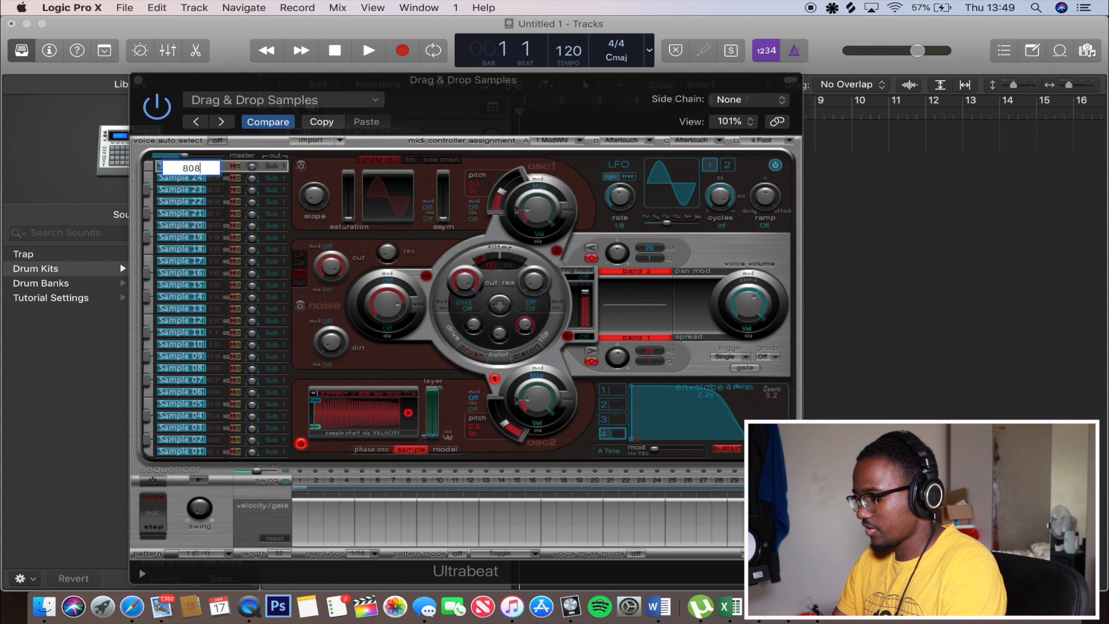
type("s")
key("Return")
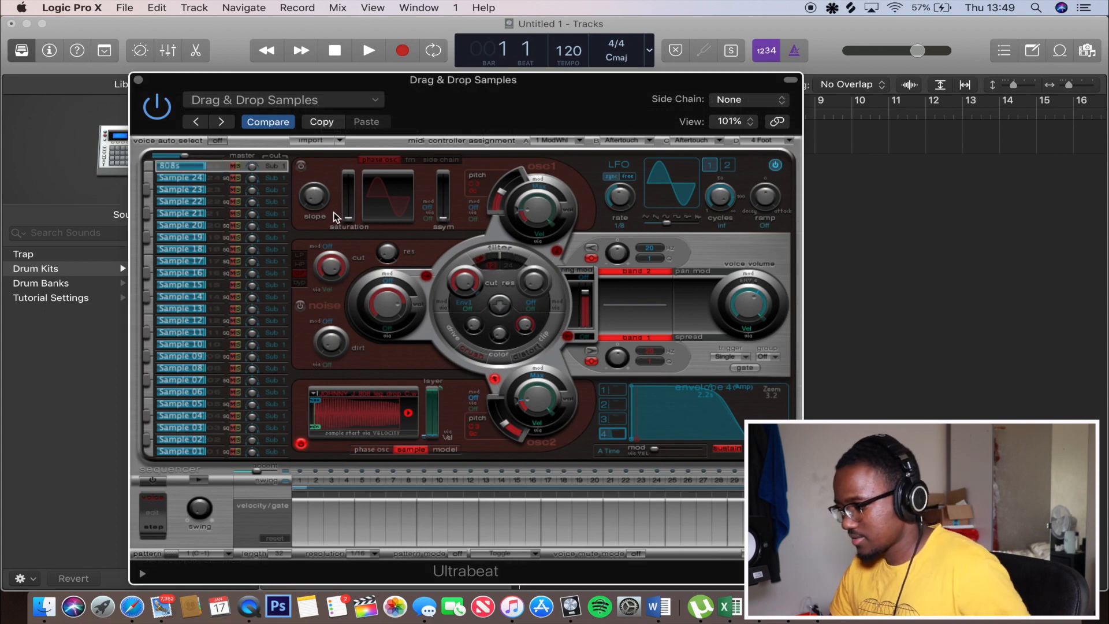
Step: Rename the Sample 24 voice as Claps
left_click(180, 178)
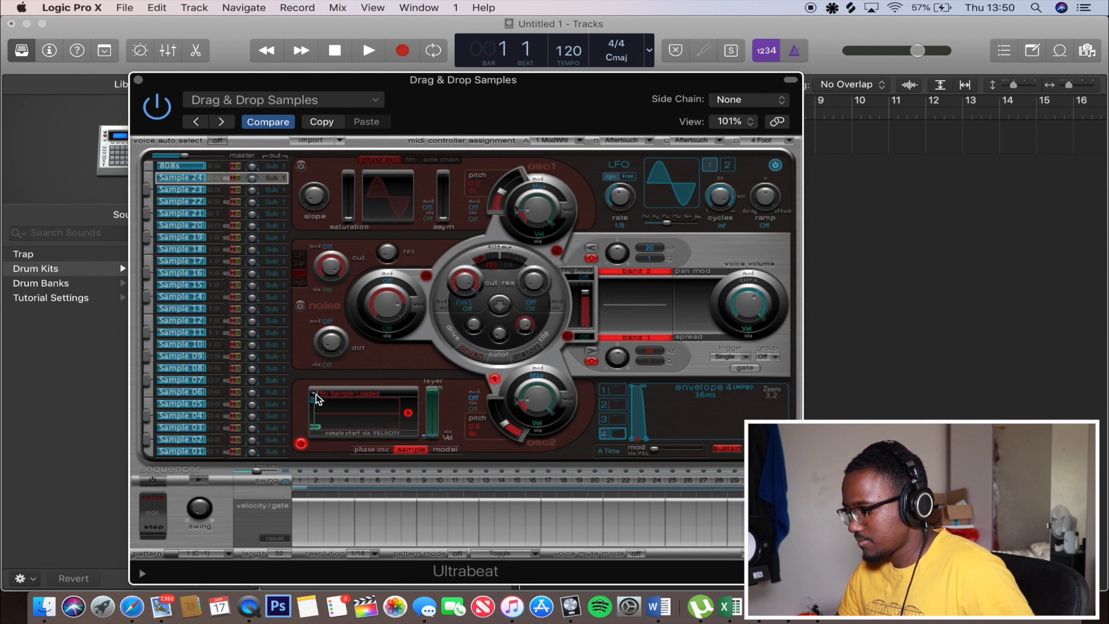
double_click(181, 180)
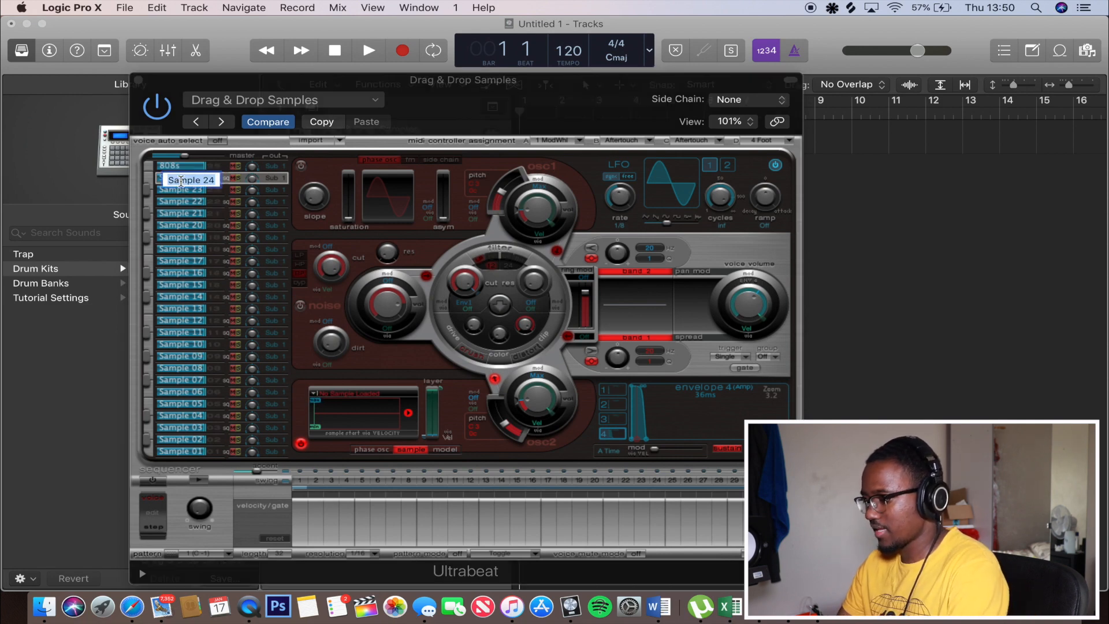
type("CLaps")
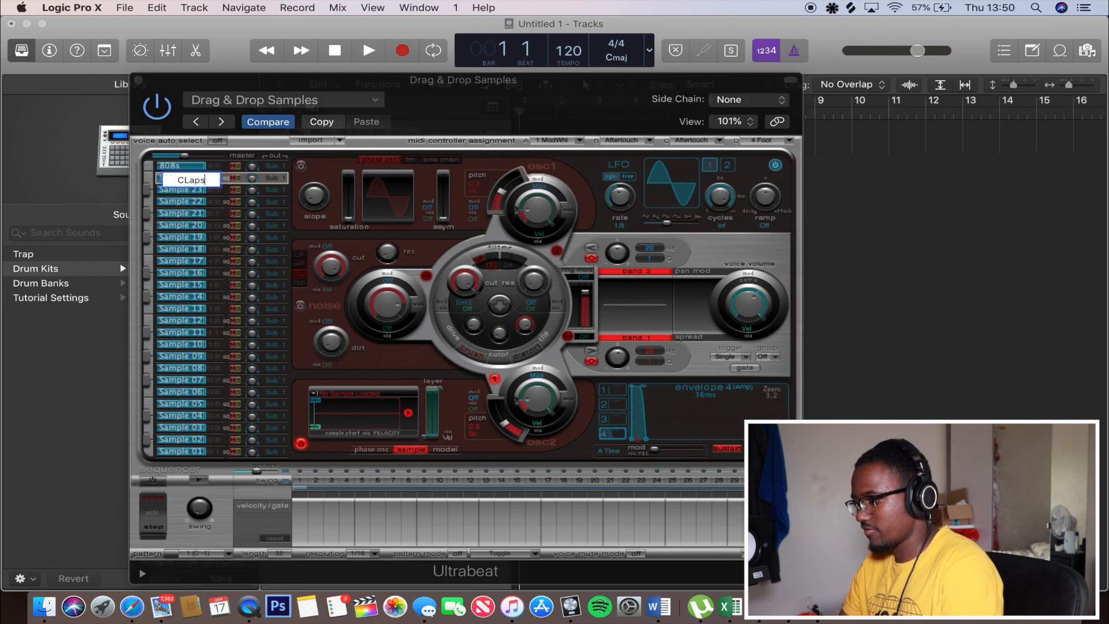
type("apsa")
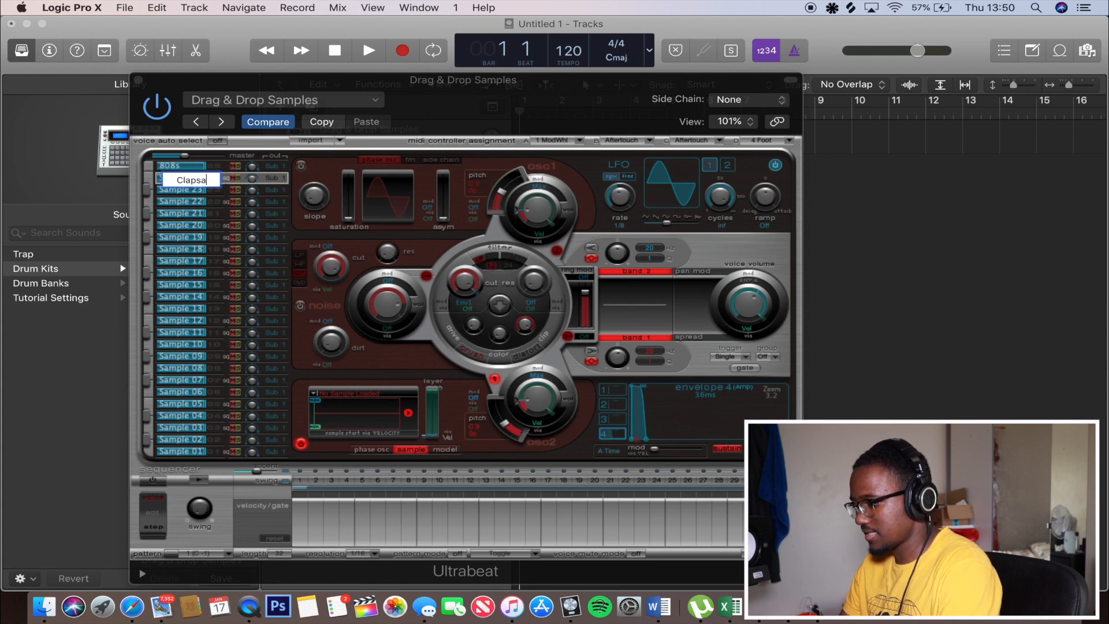
key("Return")
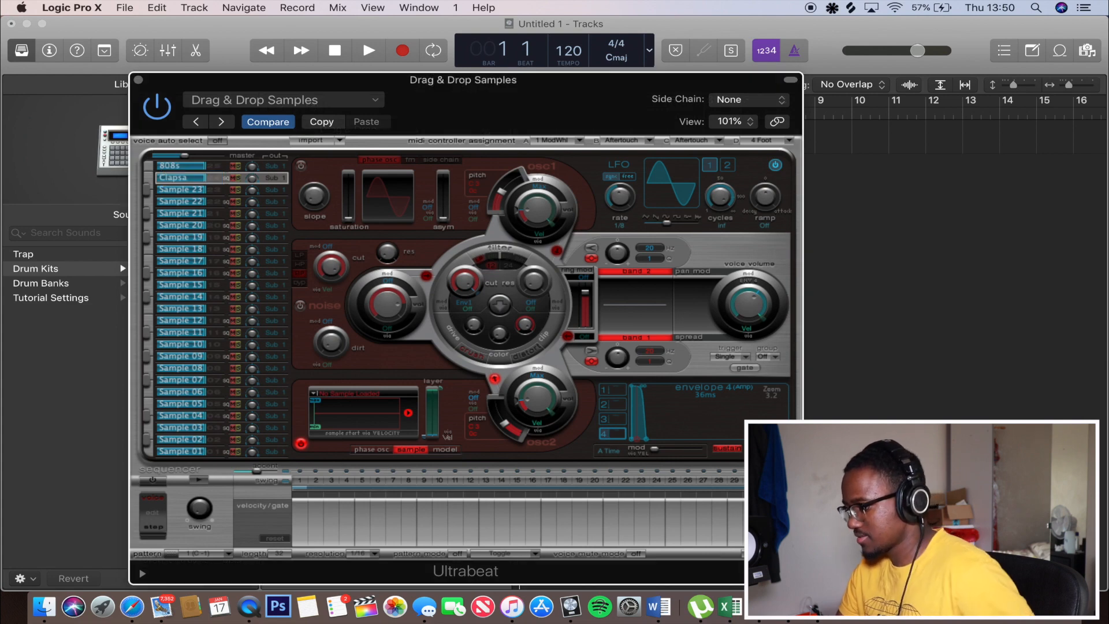
double_click(191, 180)
left_click(211, 182)
key("BackSpace")
key("Return")
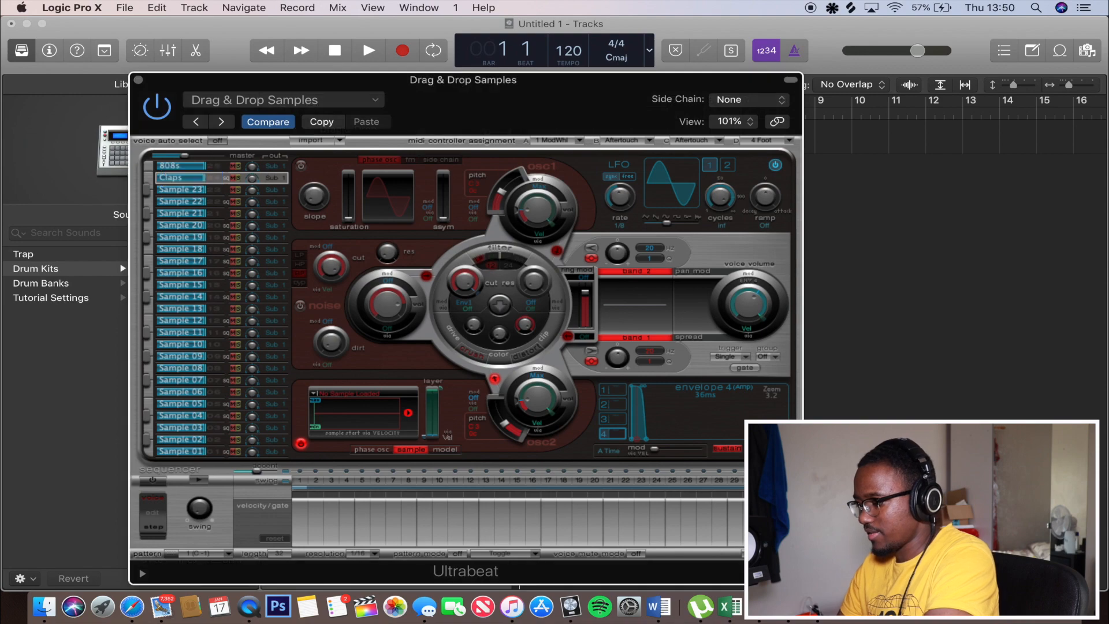
Step: Switch to Splice and filter the library's Drums samples by the snares tag
left_click(851, 8)
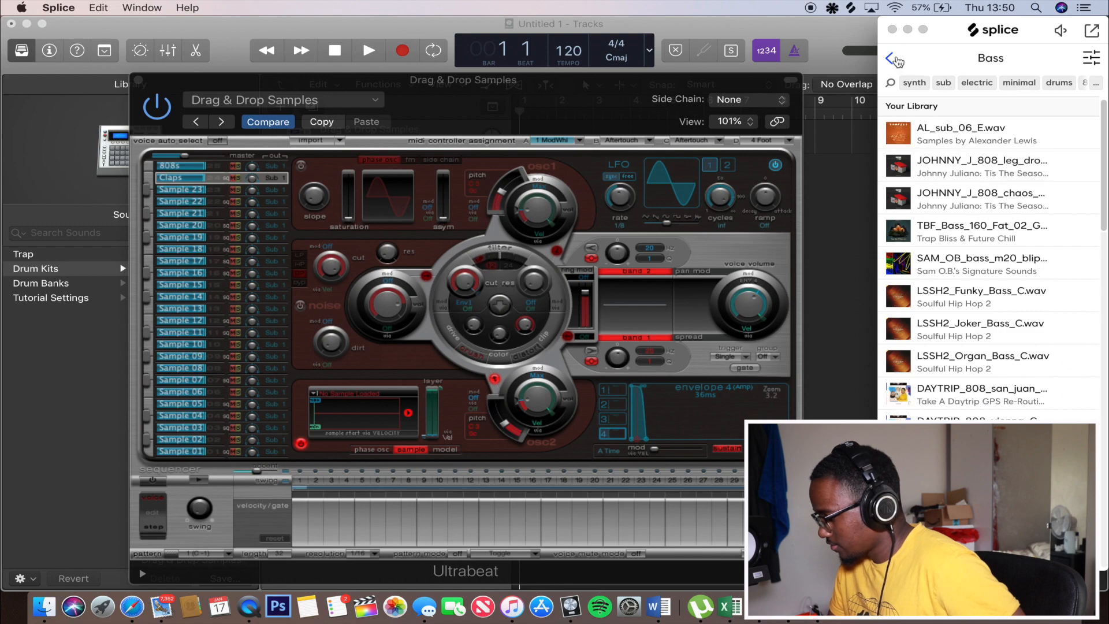
left_click(892, 58)
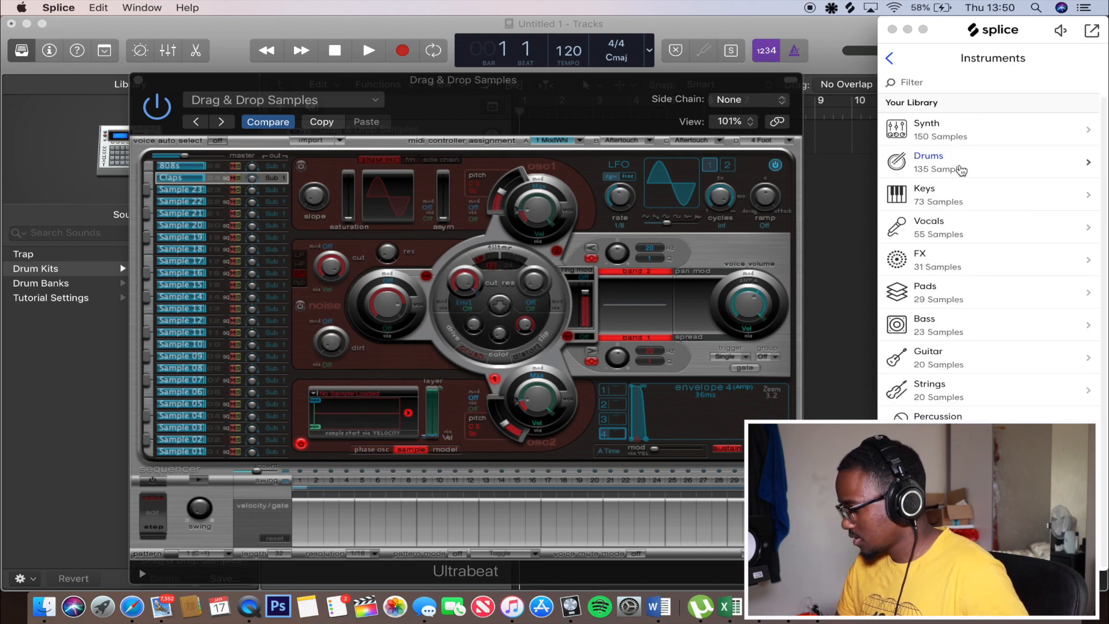
left_click(960, 170)
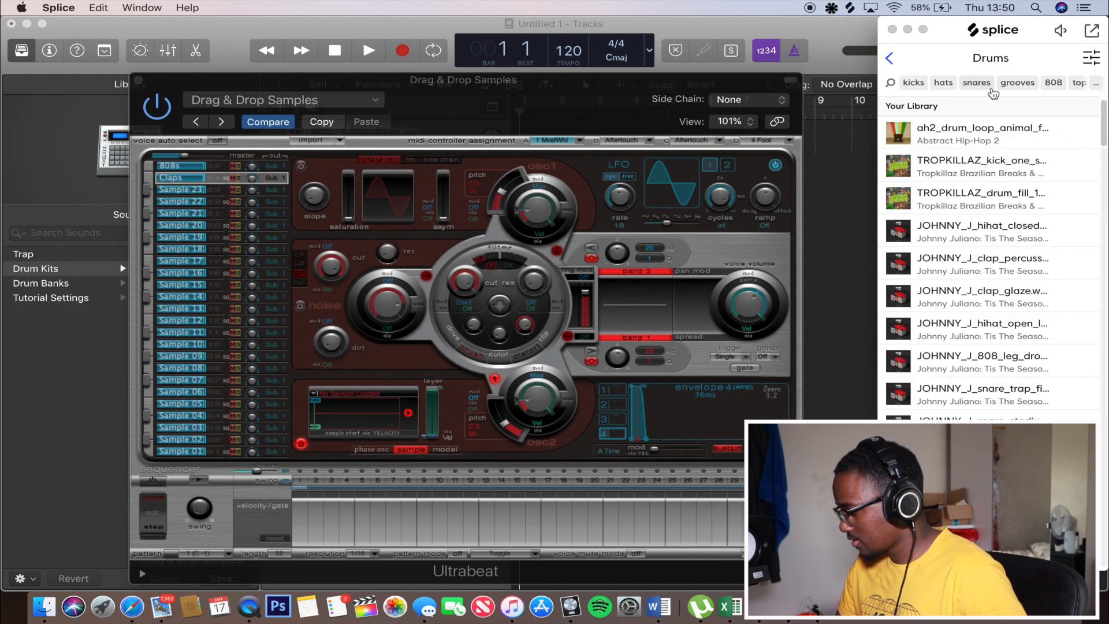
left_click(975, 82)
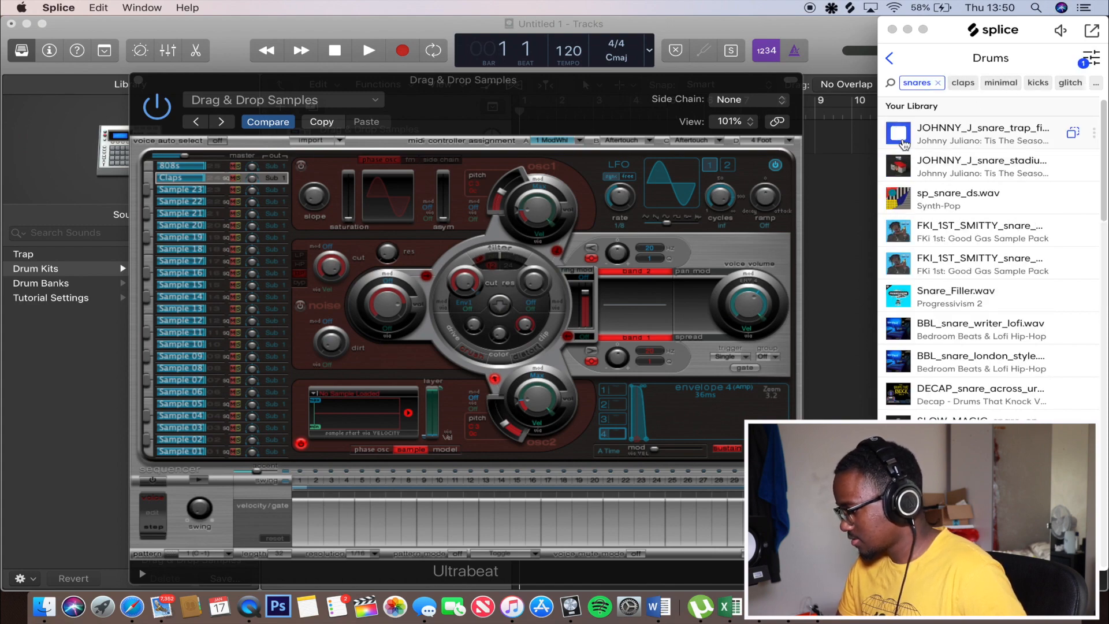
Step: Look through the snare samples and load JOHNNY_J_snare_stadiu… into oscillator 2 of Ultrabeat's Claps voice
scroll(904, 173, "down", 4)
scroll(898, 172, "up", 3)
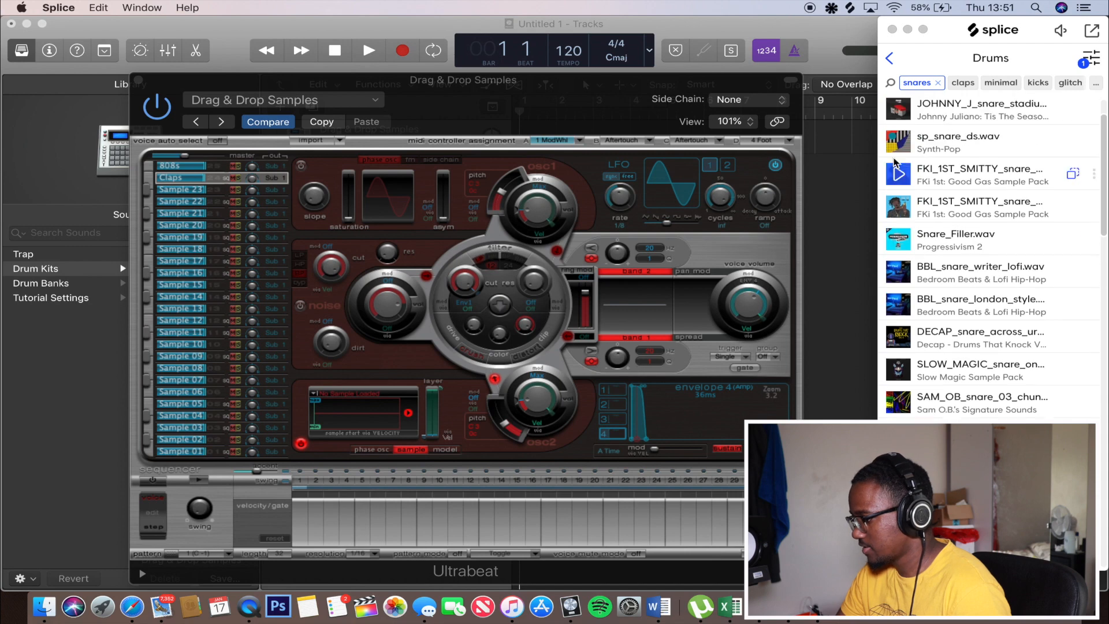
scroll(893, 170, "up", 2)
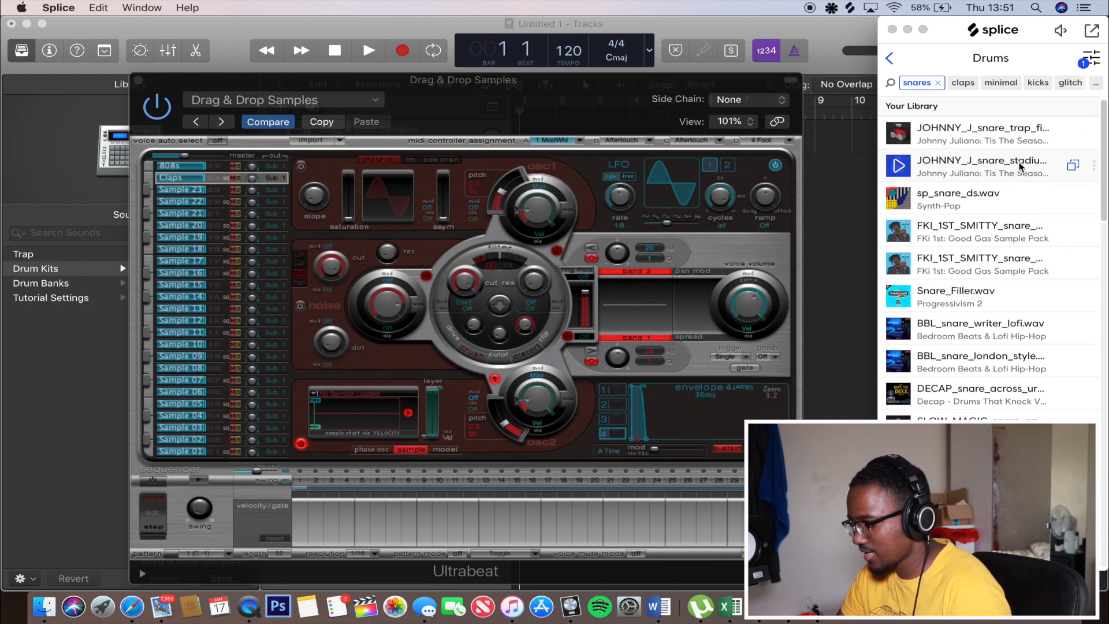
left_click_drag(1020, 167, 335, 414)
Step: Rename the Sample 23 voice as Hi Hats
double_click(167, 190)
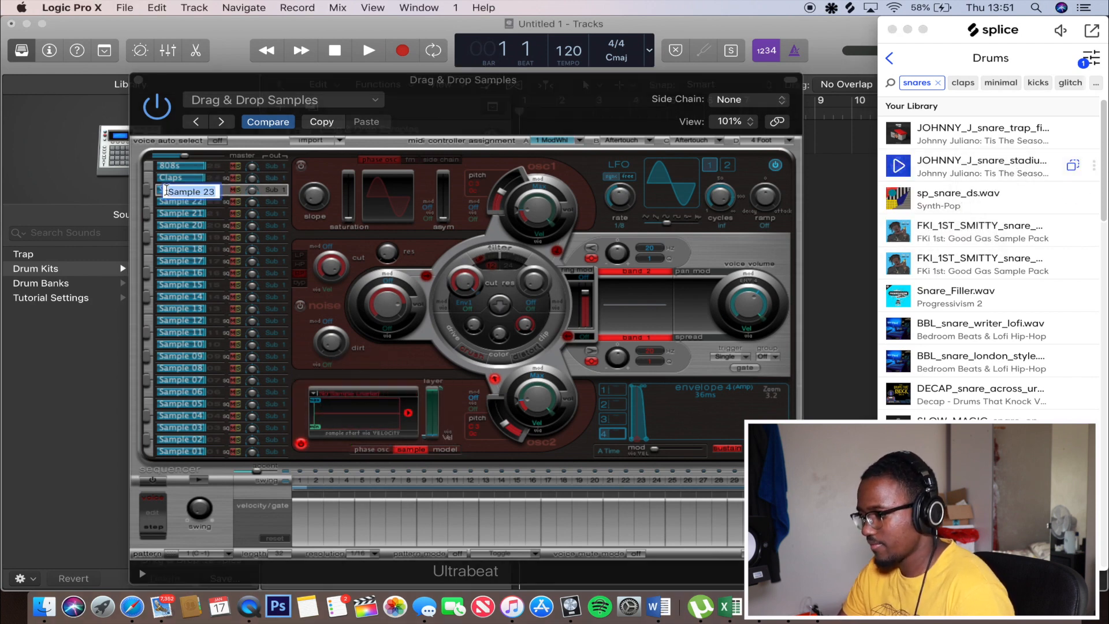
type("Hi")
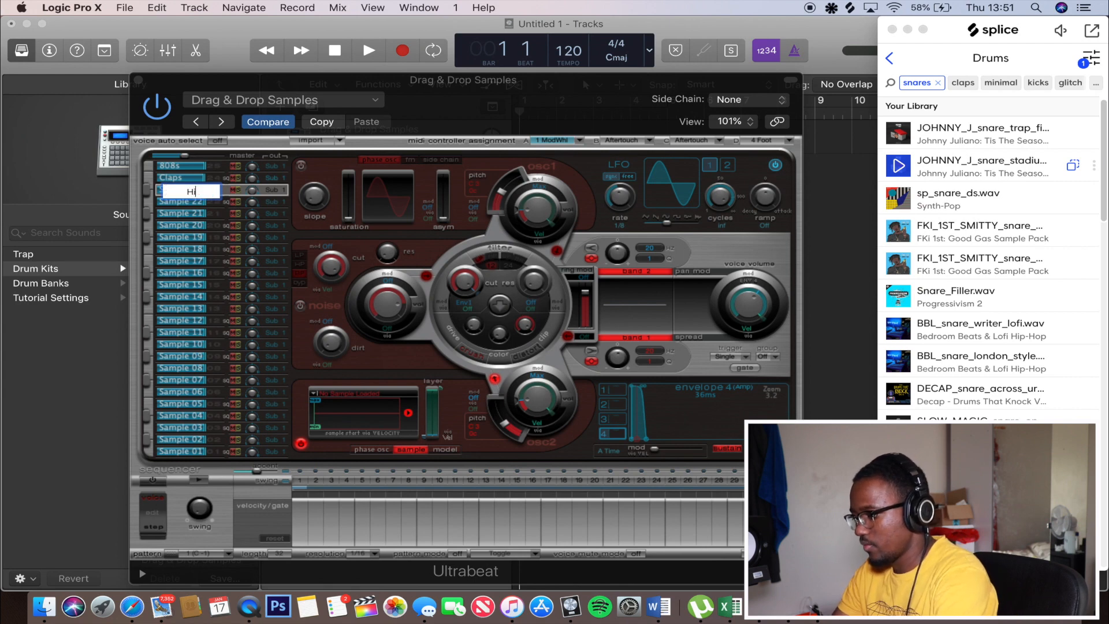
type(" Hats")
key("Return")
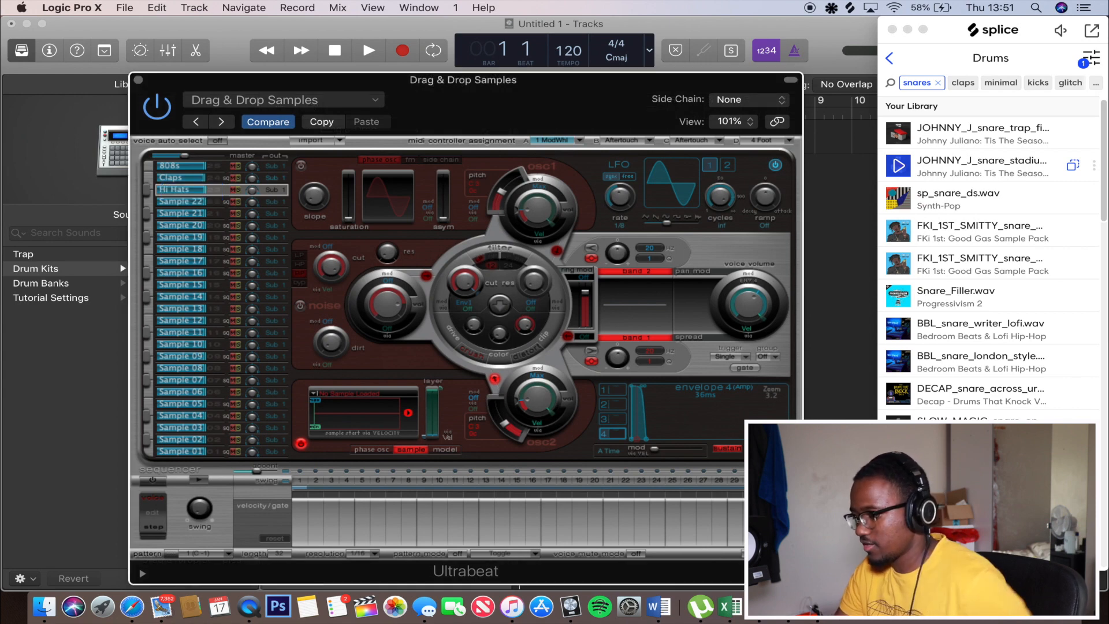
Step: Filter the Splice Drums samples by the hats tag and audition the open and closed hi-hats
left_click(889, 60)
left_click(969, 159)
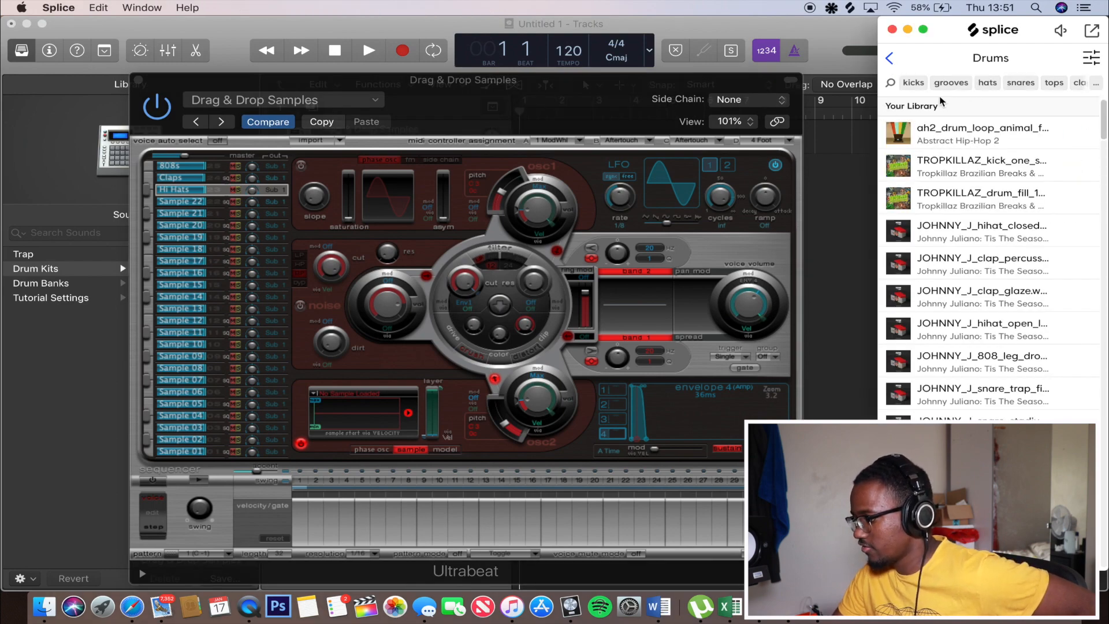
left_click(992, 85)
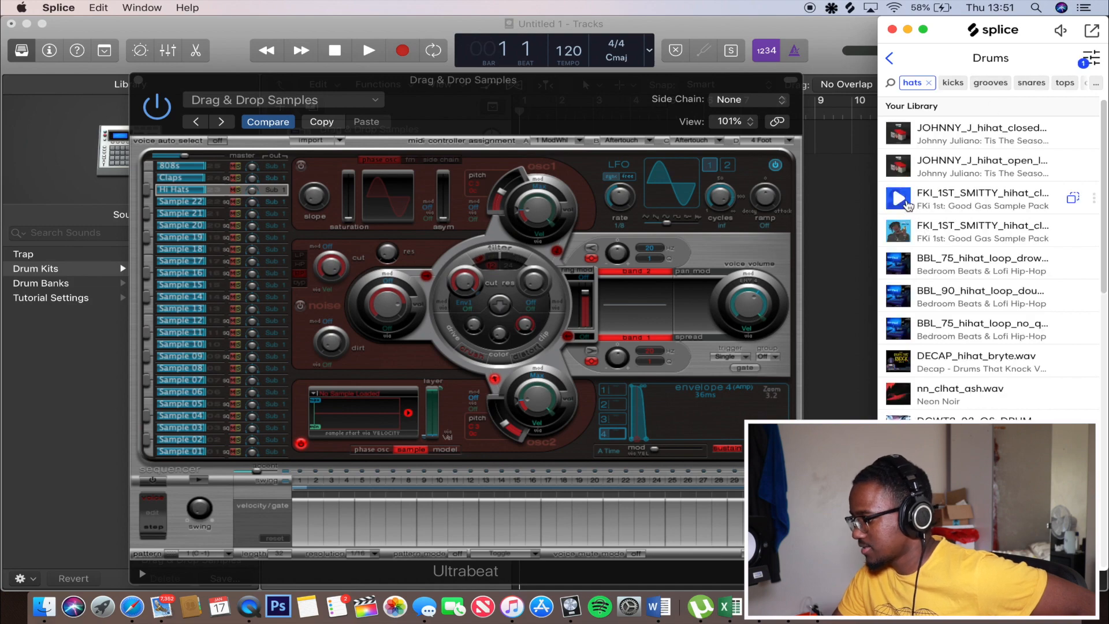
left_click(899, 201)
left_click(901, 170)
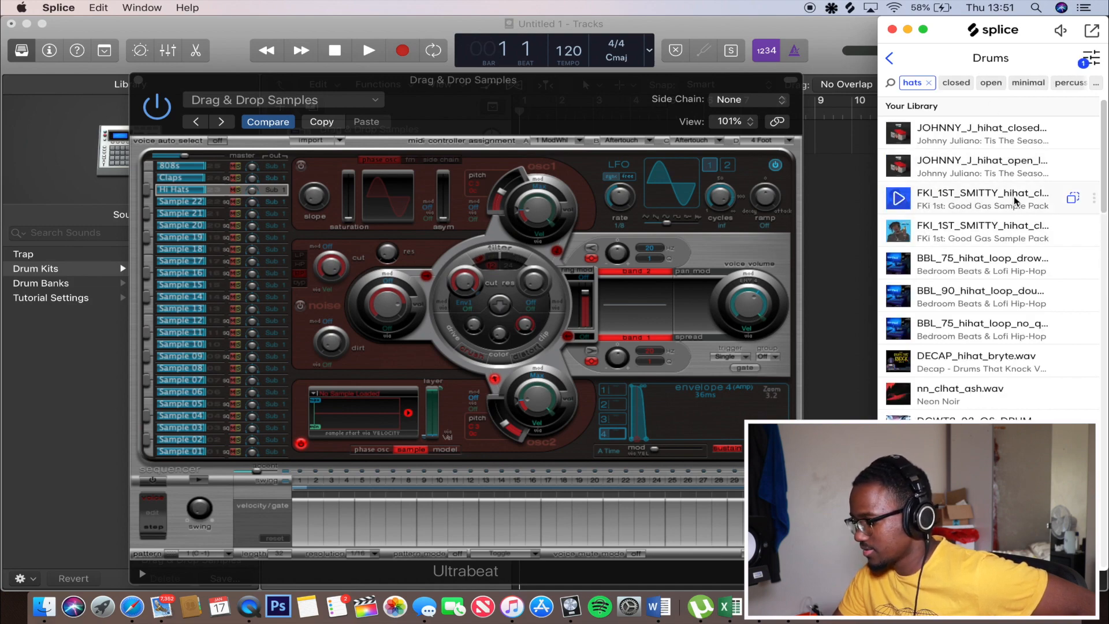
Step: Load the first FKI_1ST_SMITTY_hihat_cl… sample into the Hi Hats voice and play the Hi Hats and Claps voices
left_click_drag(1015, 202, 364, 403)
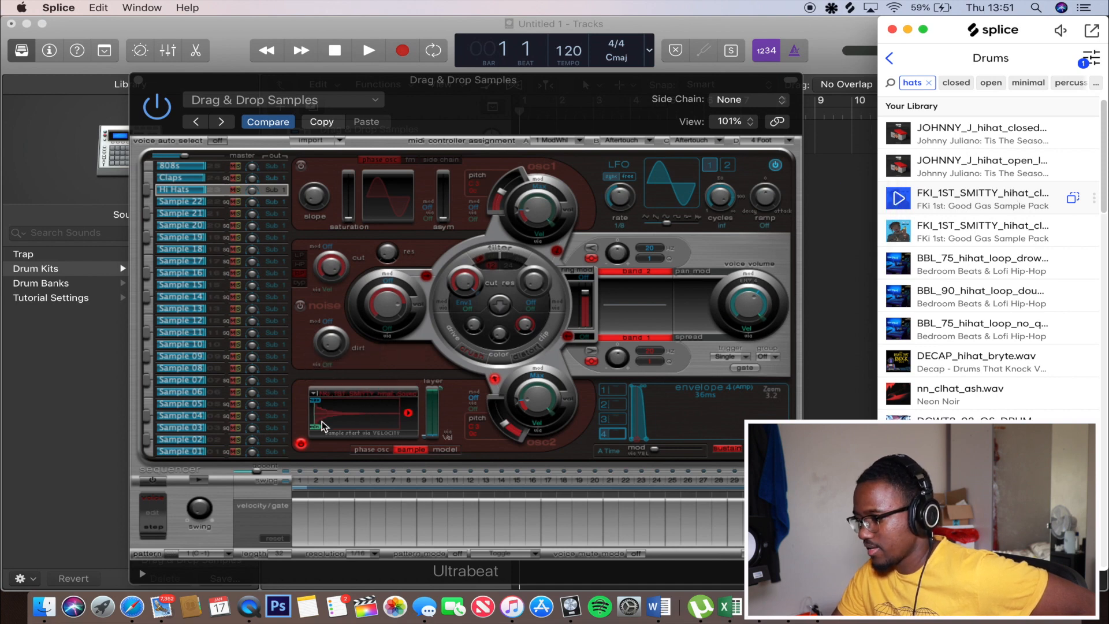
left_click(148, 194)
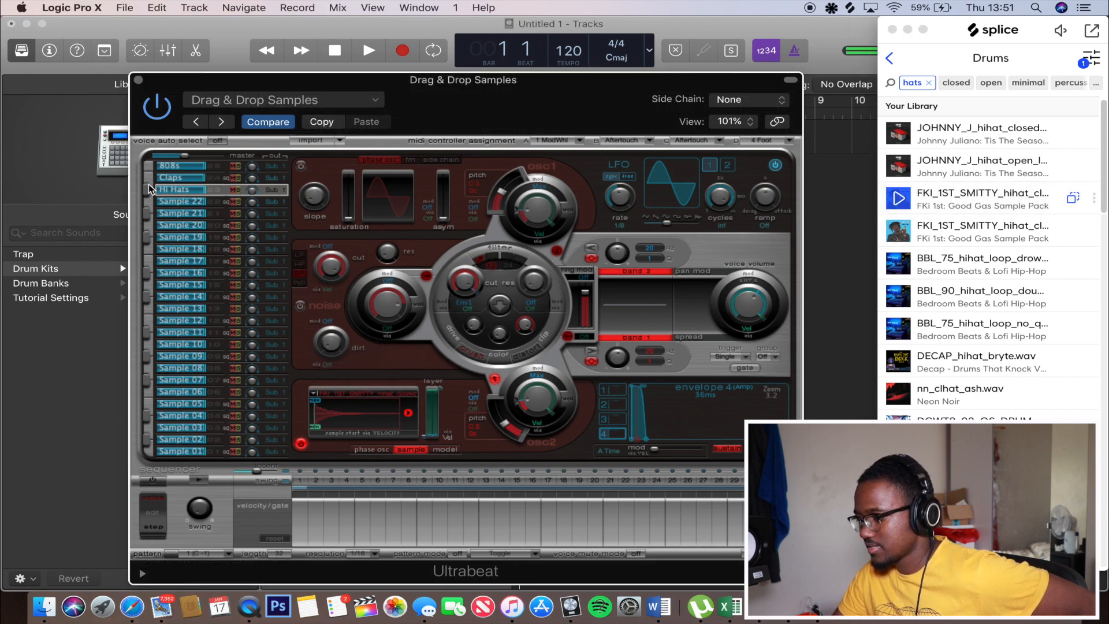
left_click(149, 182)
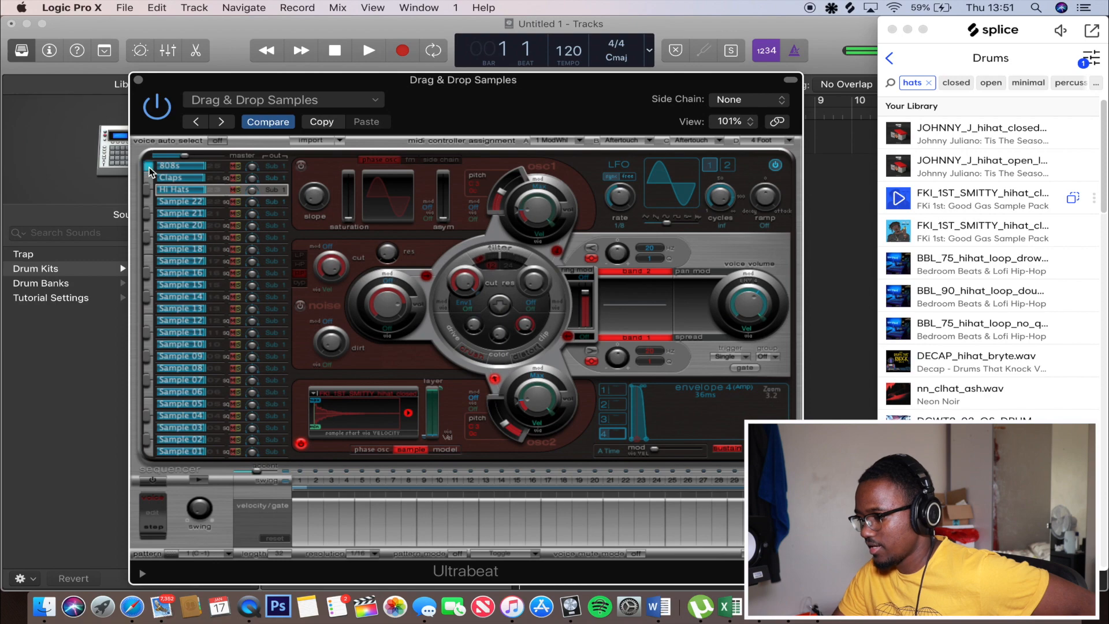
Step: Load OSHI_kick_hardy.wav from the kicks-tagged Splice drums into the Sample 22 voice
left_click(184, 201)
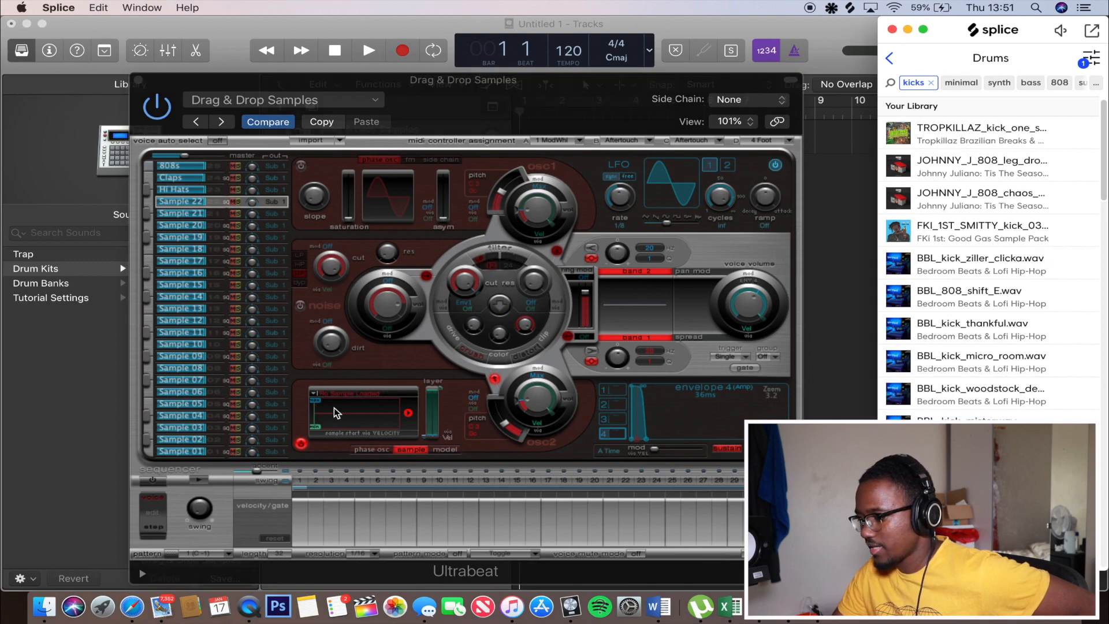
left_click(890, 60)
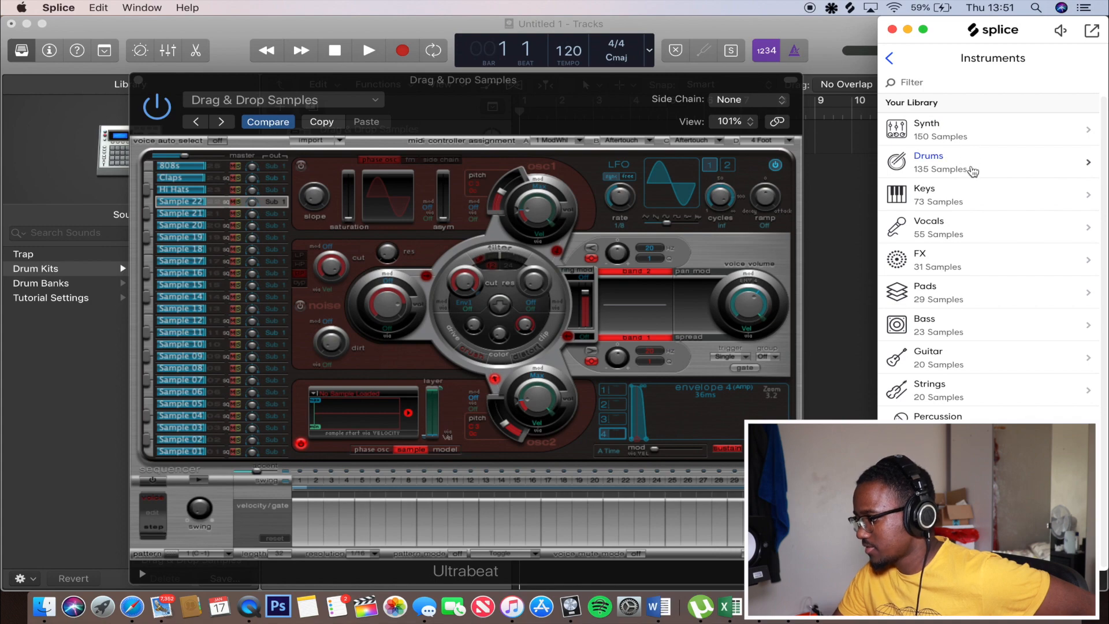
left_click(973, 170)
left_click(918, 87)
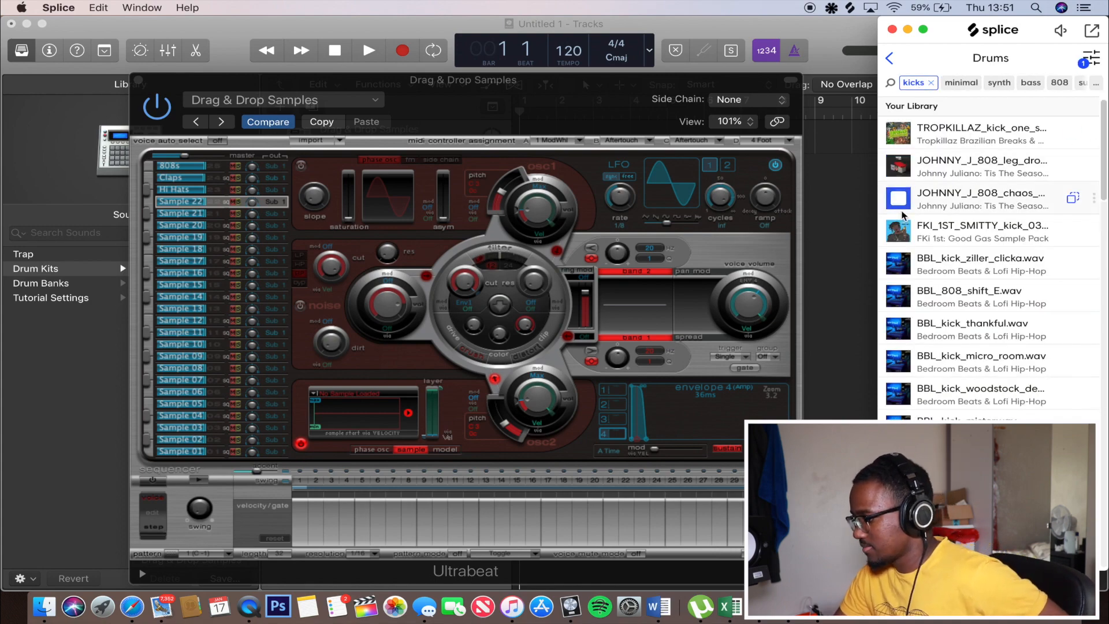
scroll(902, 215, "down", 2)
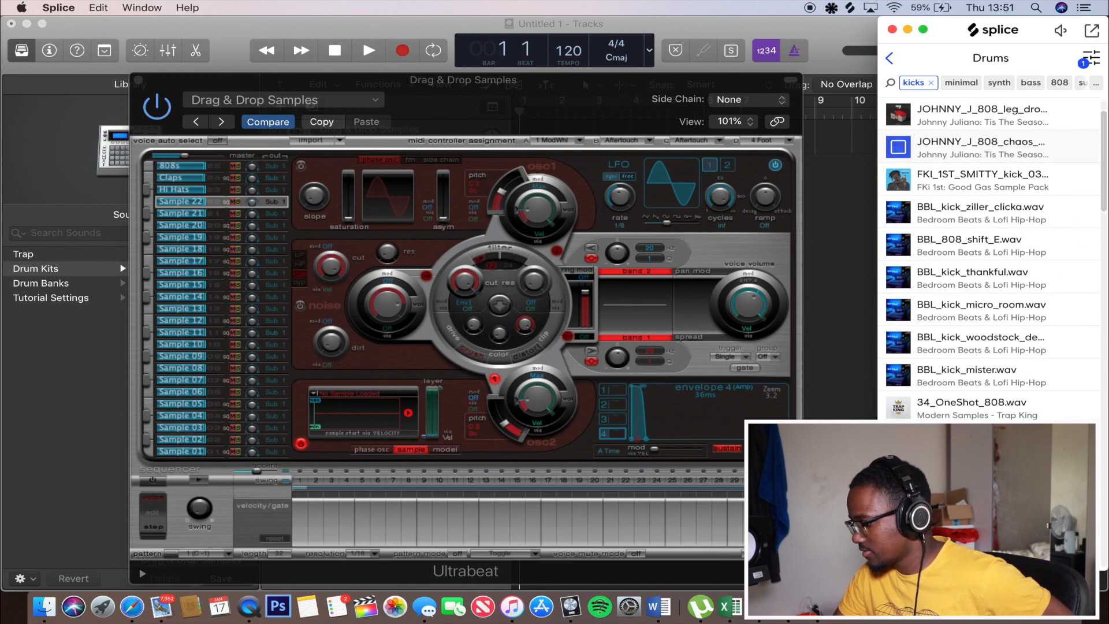
scroll(902, 173, "down", 10)
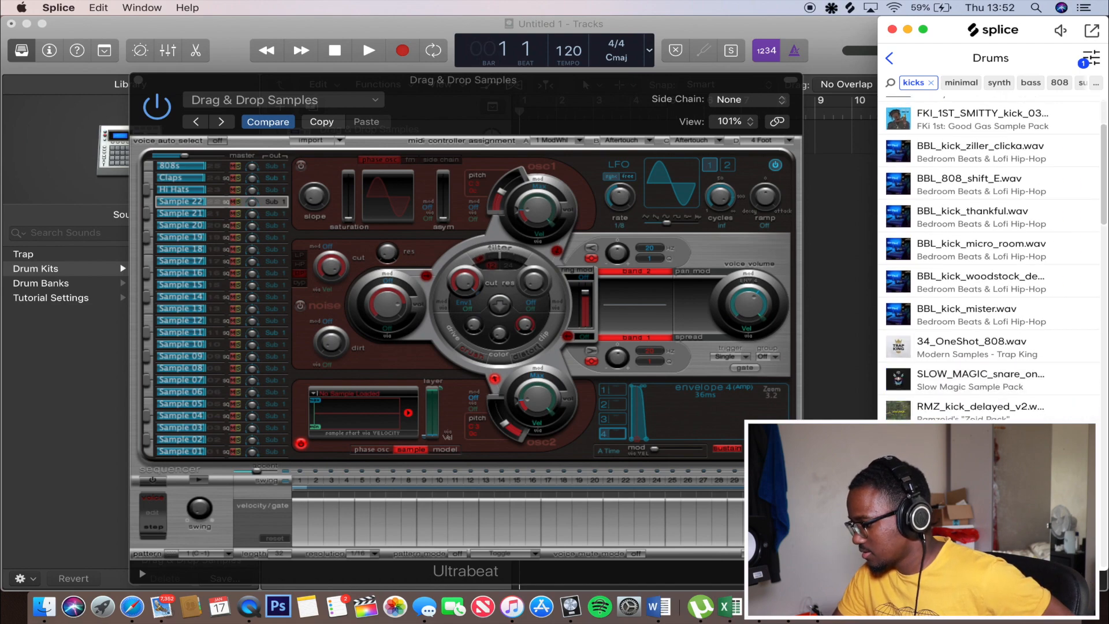
left_click(898, 147)
scroll(902, 156, "up", 2)
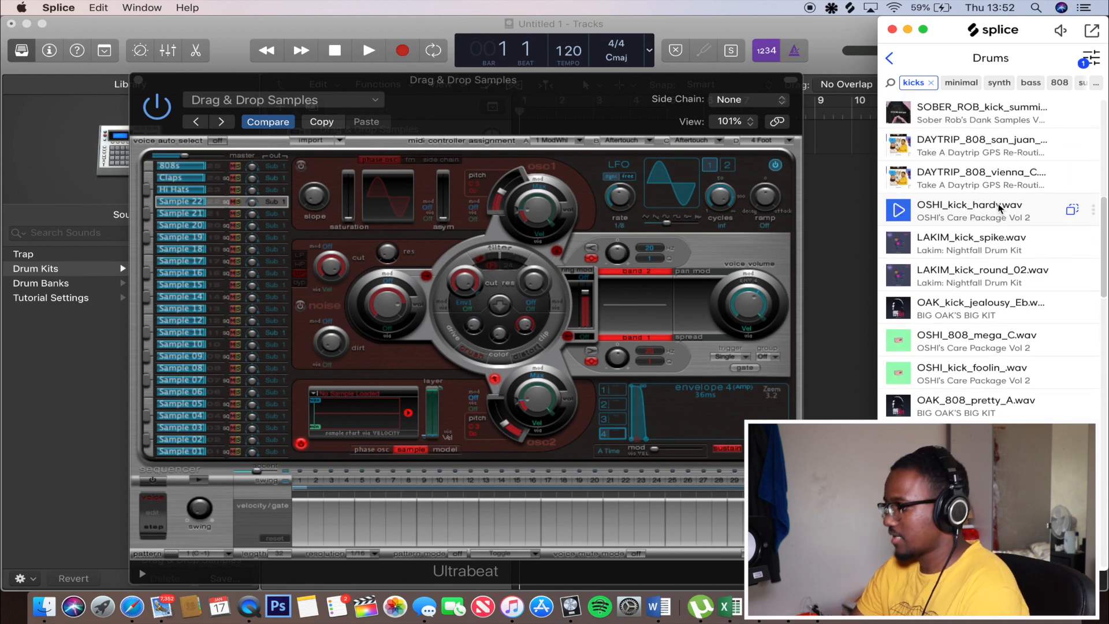
left_click_drag(1001, 209, 361, 404)
Step: Rename the Sample 22 voice as Kicks and close the Splice window
left_click(168, 198)
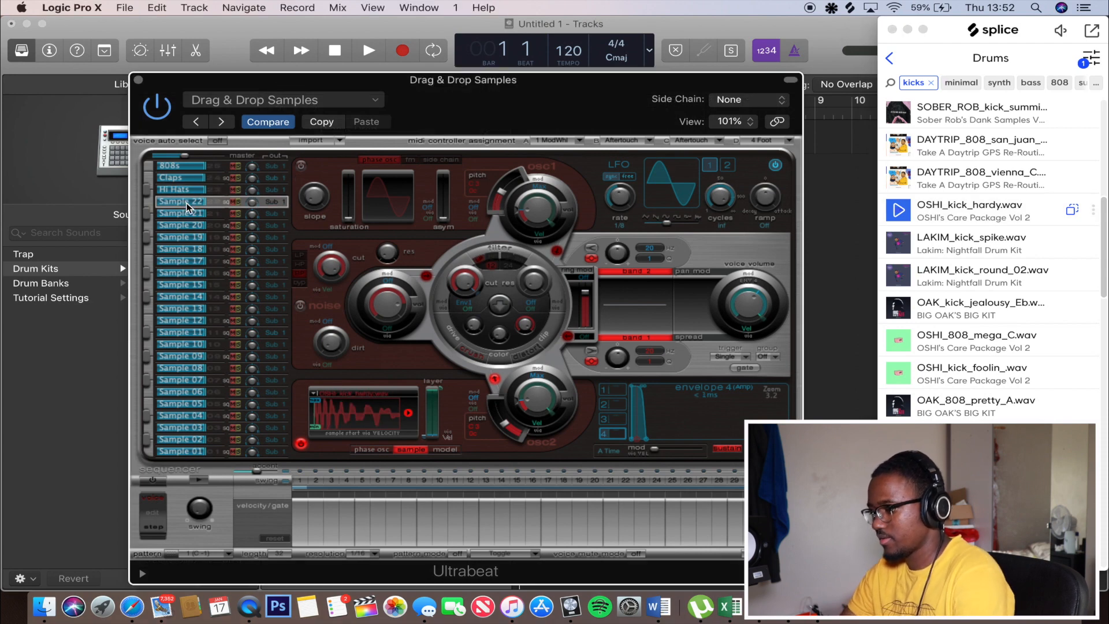
double_click(168, 199)
type("Kicks")
key("Return")
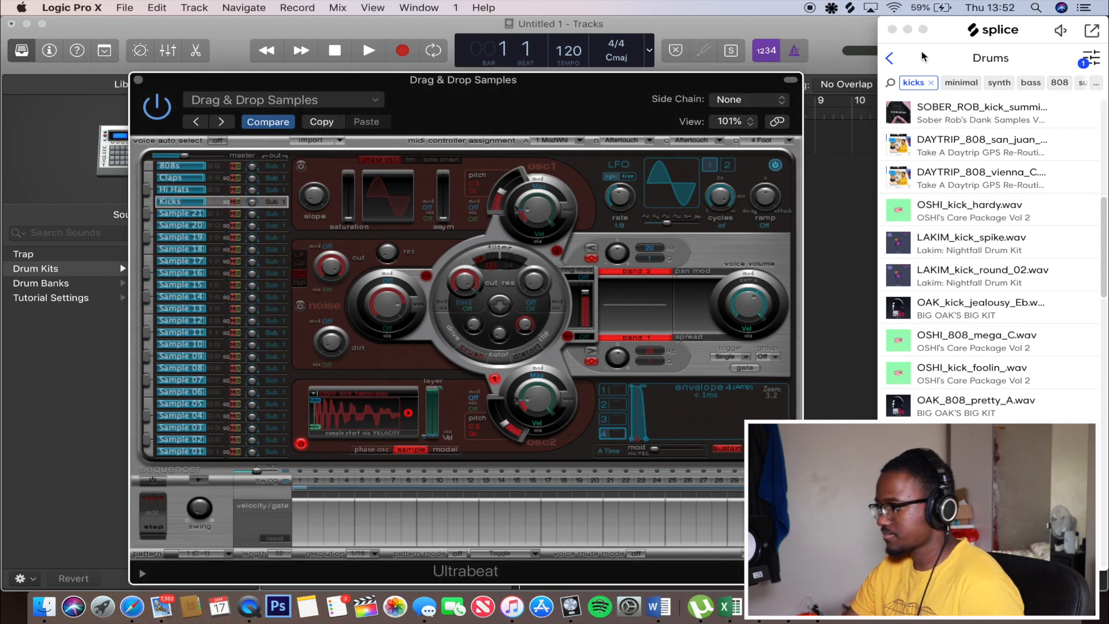
left_click(892, 29)
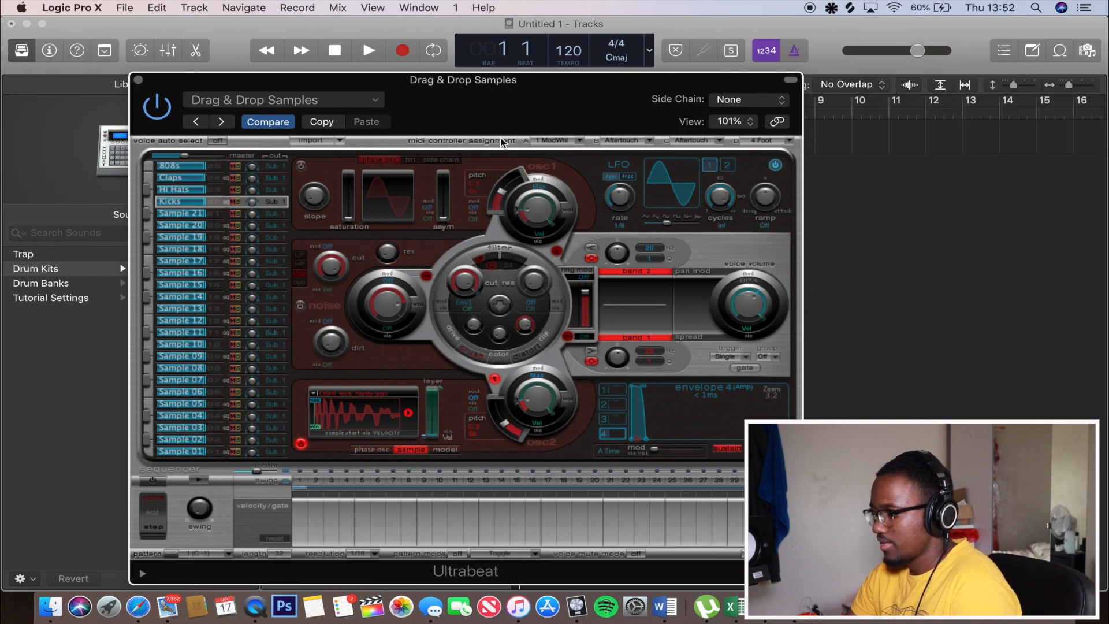
Step: Save the drum kit as an Ultrabeat setting named Youtube Tutorial and load that saved setting
left_click(311, 102)
left_click(279, 227)
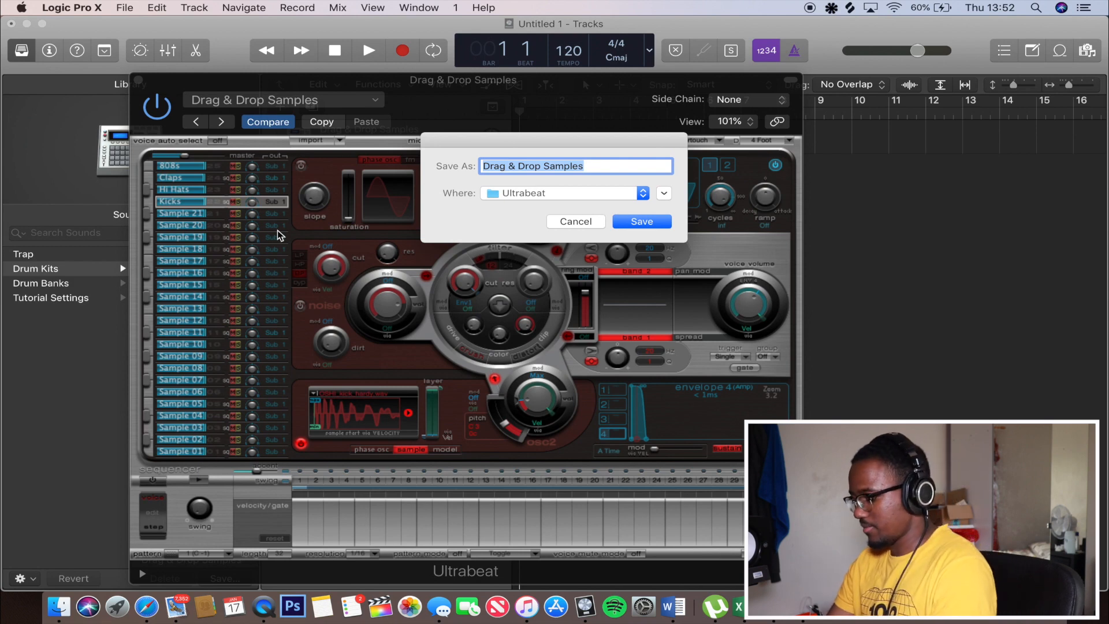
type("Youtube Tutorial")
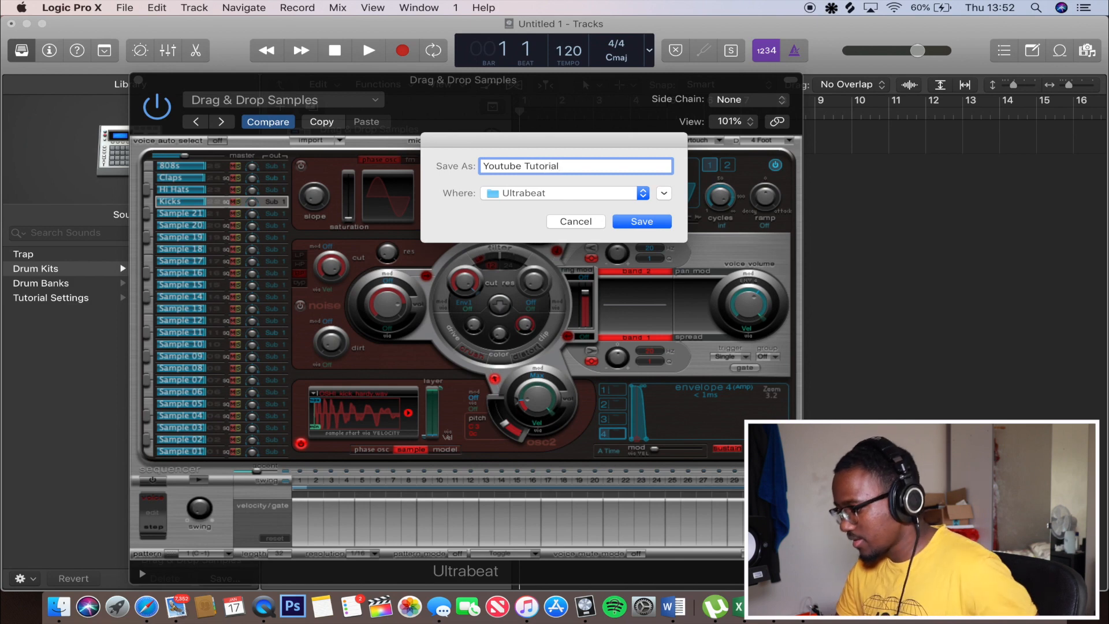
key("Return")
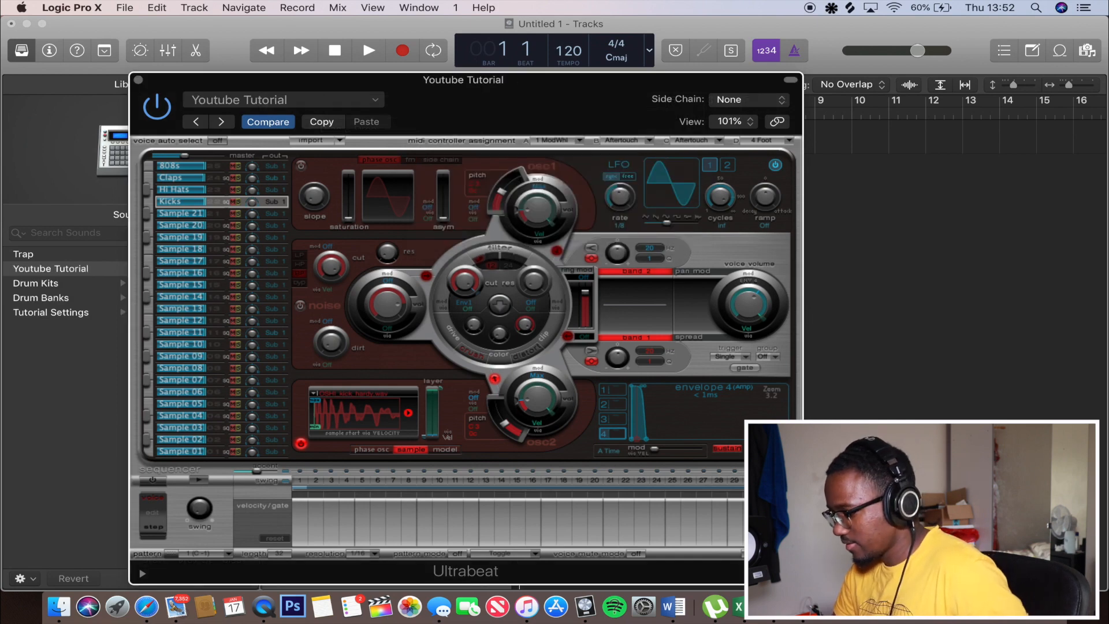
left_click(375, 100)
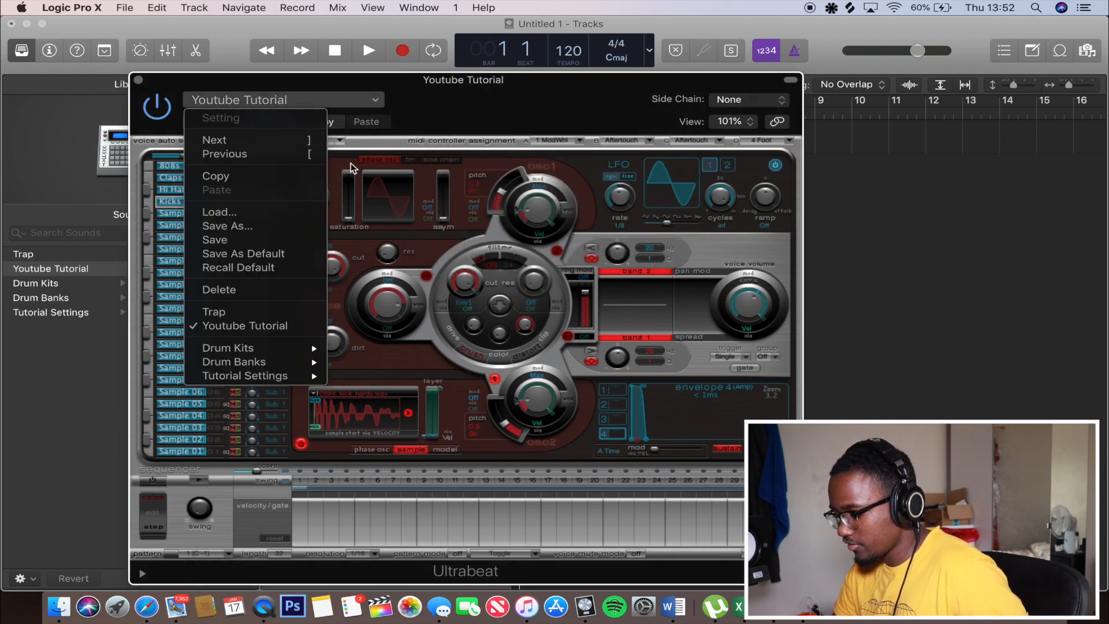
left_click(291, 329)
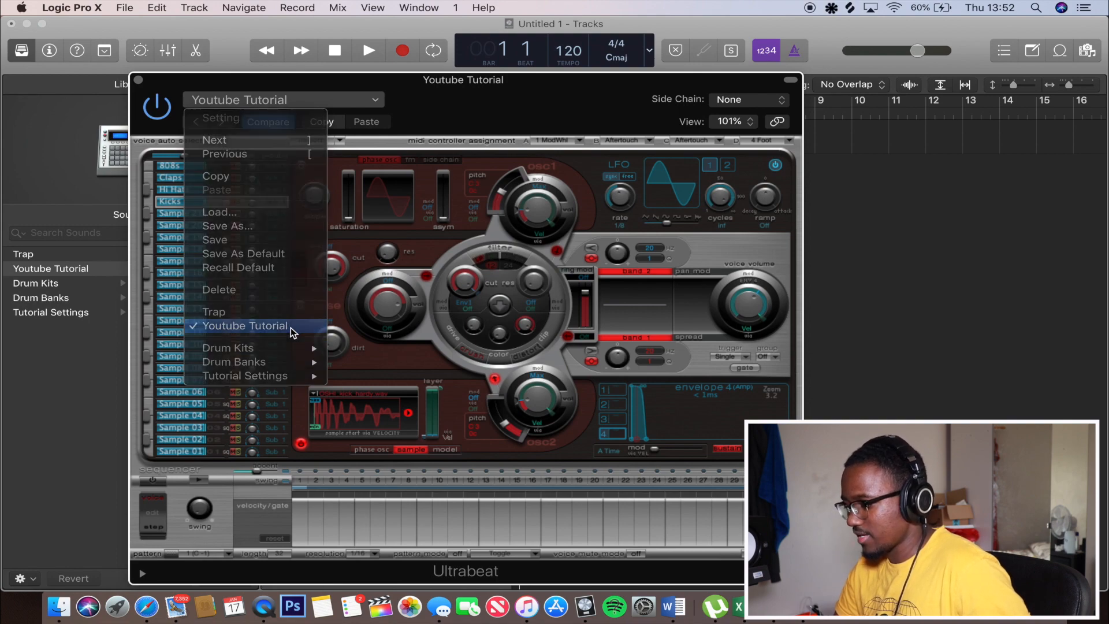
Step: Play the Claps, Hi Hats, 808s and Kicks voices, trying the kick sample in reverse and restoring its forward playback
left_click(148, 177)
left_click(148, 190)
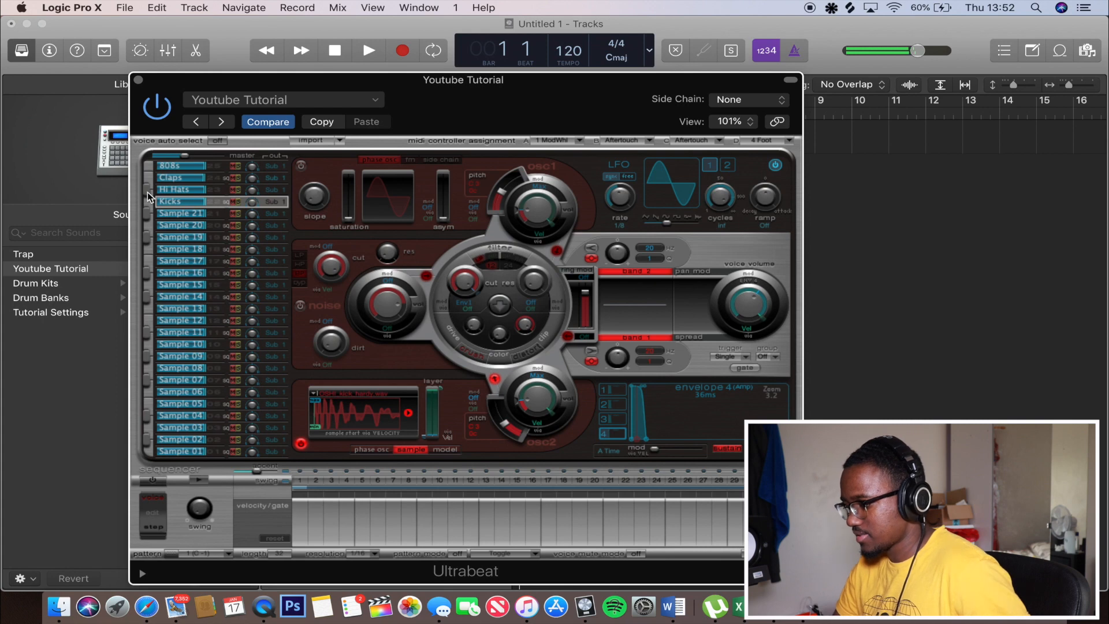
left_click(150, 168)
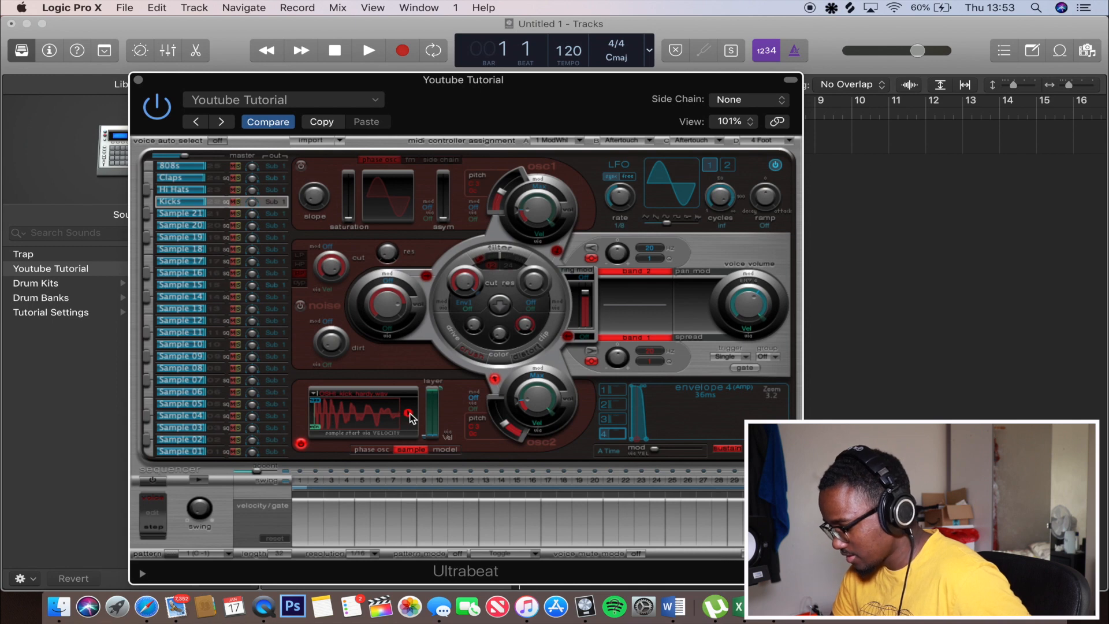
left_click(148, 203)
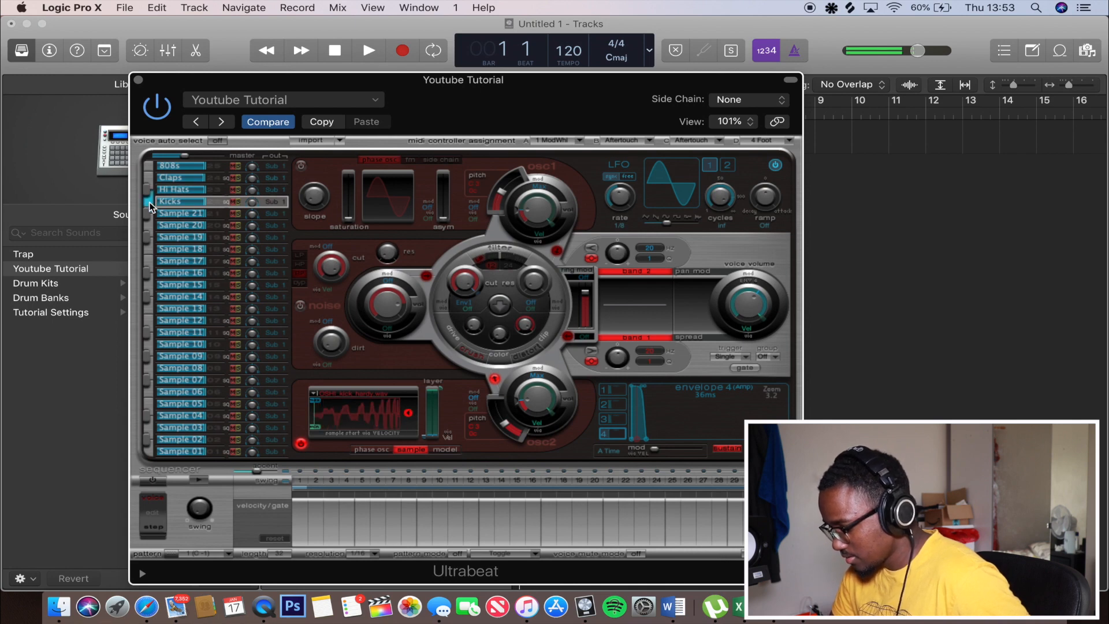
left_click(149, 203)
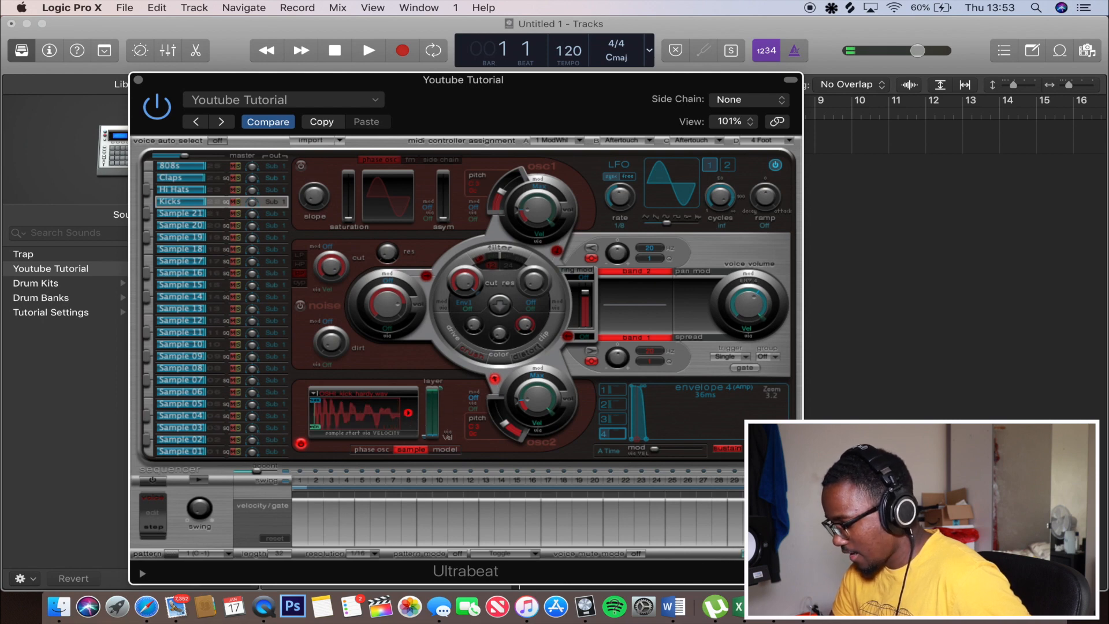
Step: Show the sequencer's full step grid for all voices and check the available resolution options
left_click(142, 573)
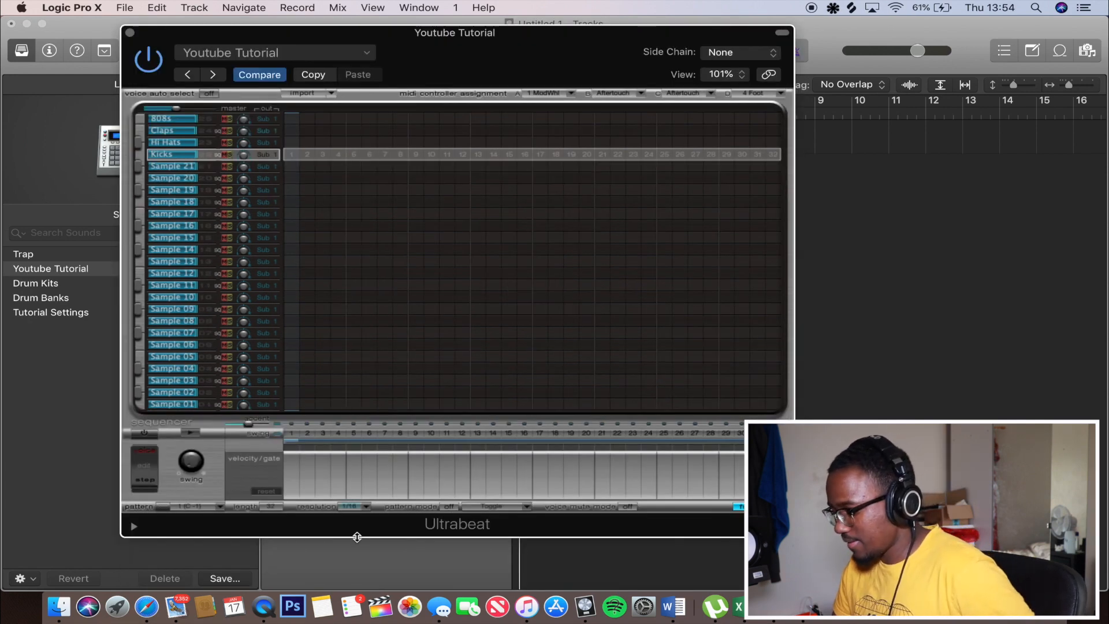
left_click(369, 510)
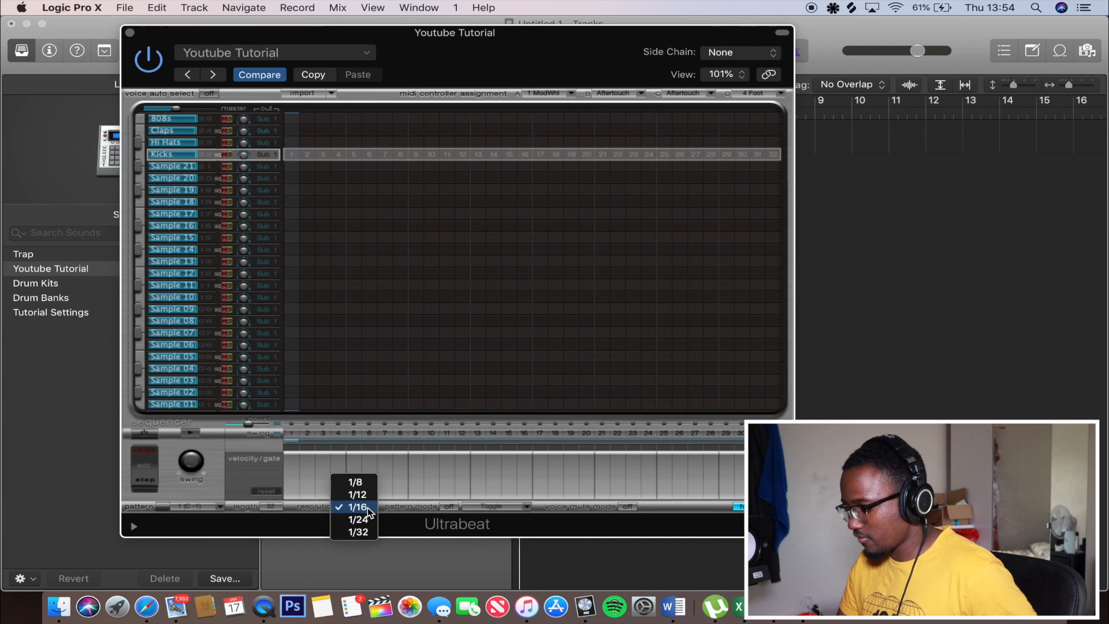
left_click(324, 515)
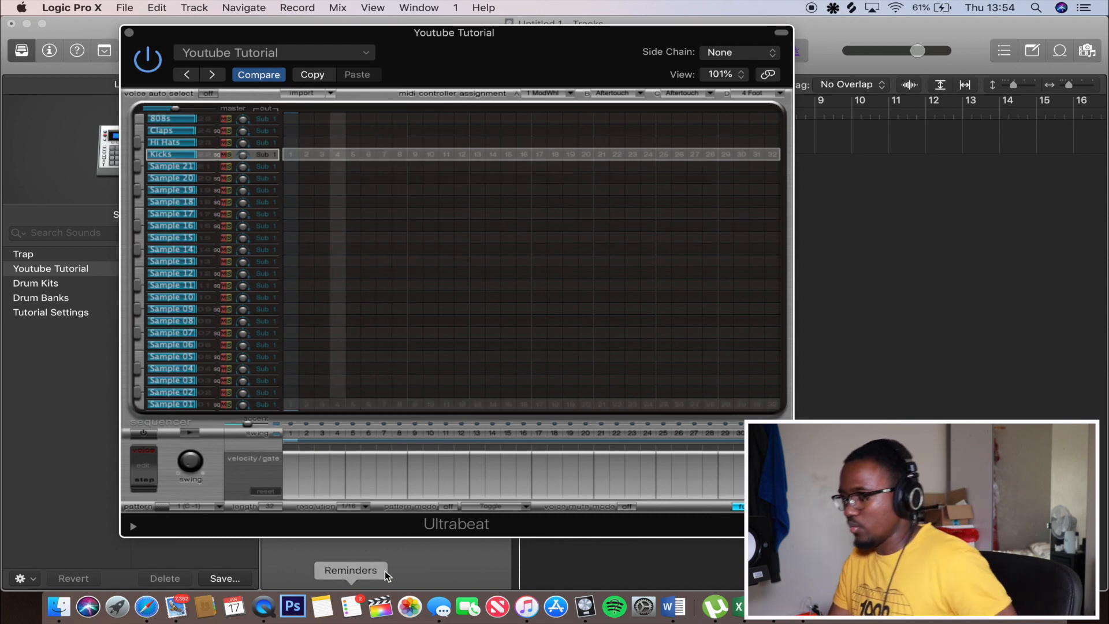
Step: Try a 1/32 sequencer resolution and restore 1/16
left_click(365, 506)
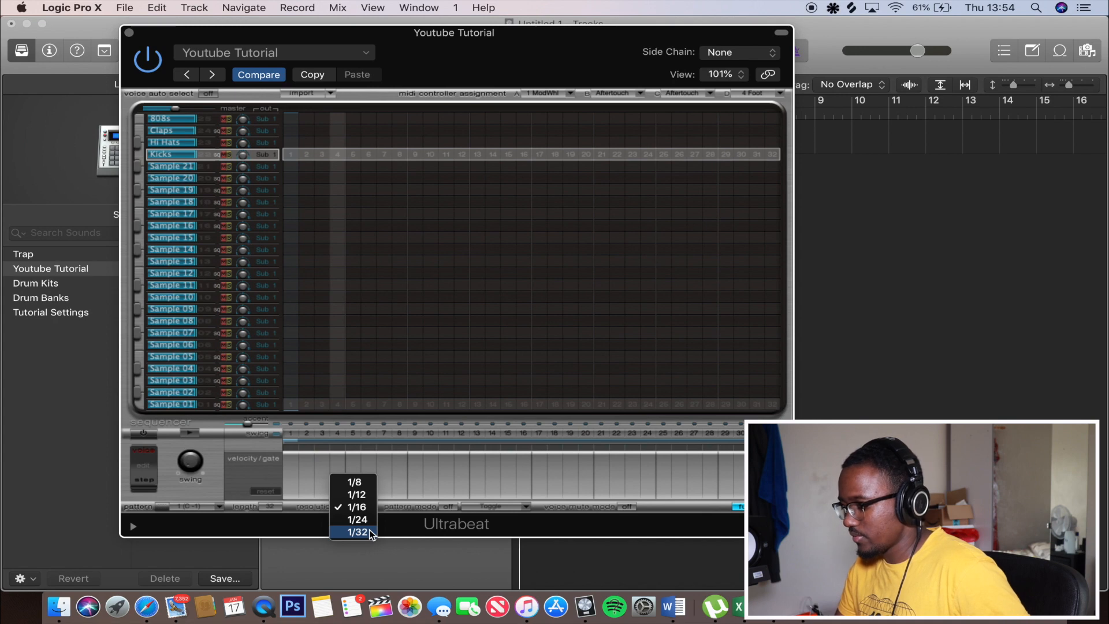
left_click(358, 532)
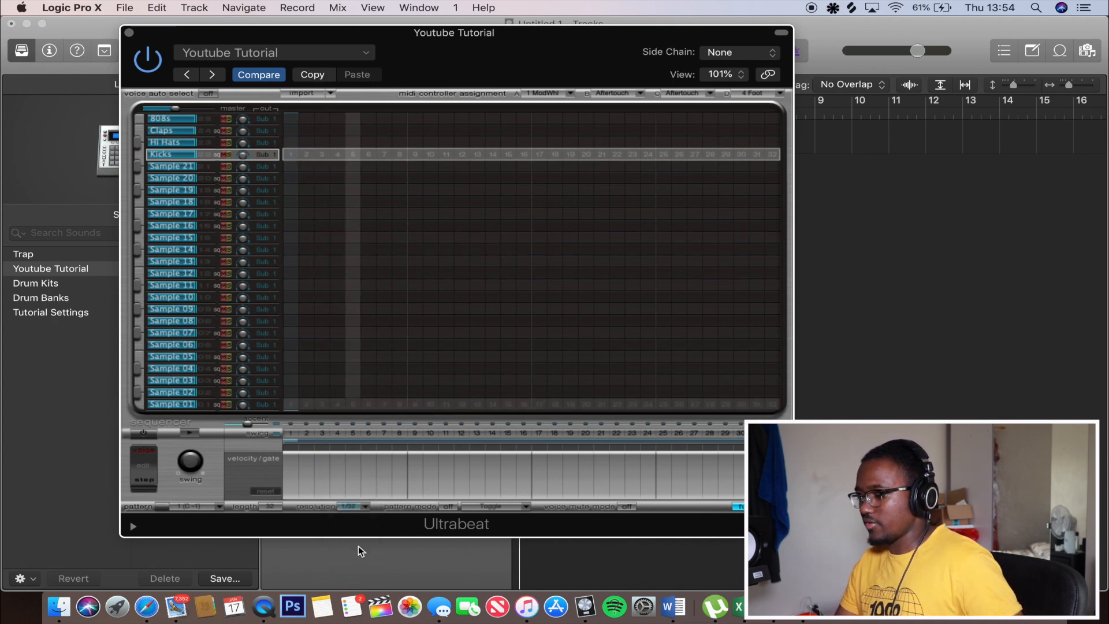
left_click(367, 507)
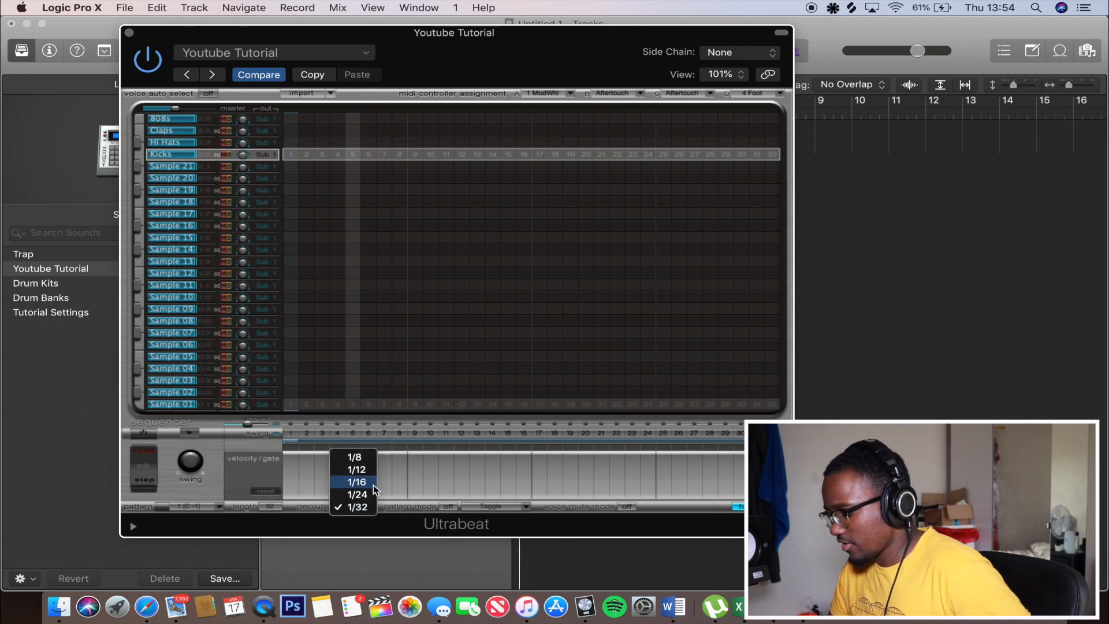
left_click(372, 485)
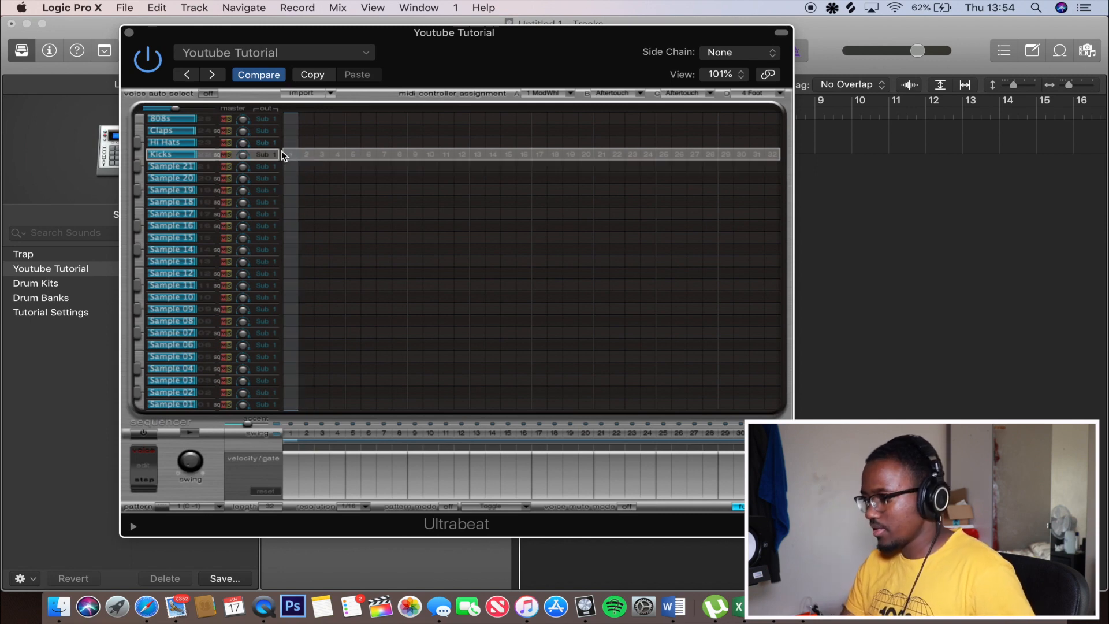
Step: Place a clap on step 5 of the Claps row in the step grid
left_click(288, 155)
left_click(290, 155)
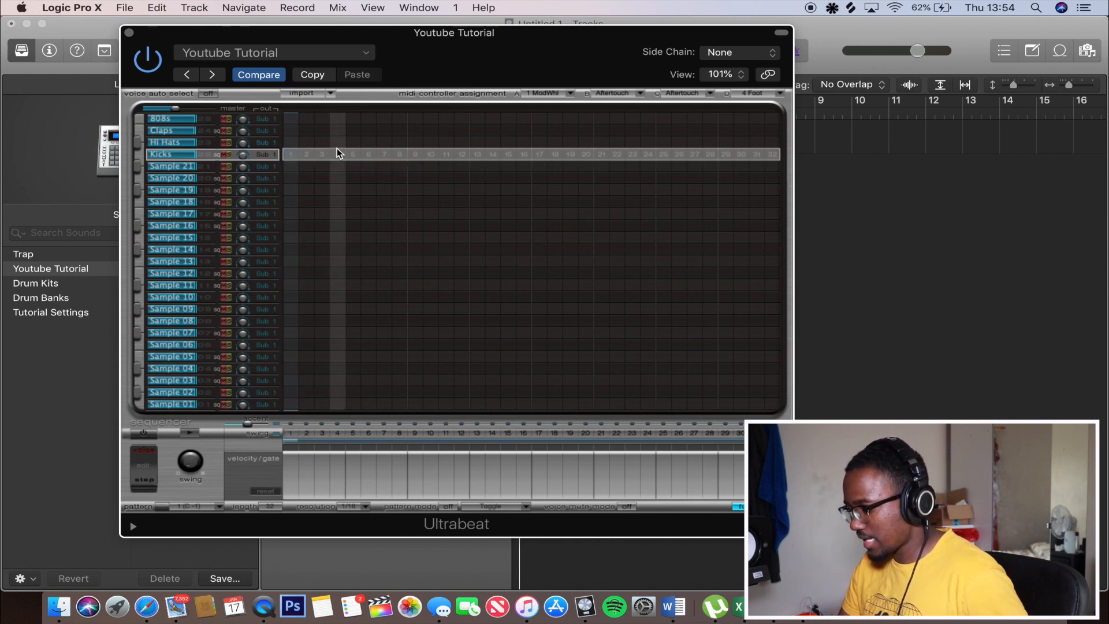
left_click(354, 136)
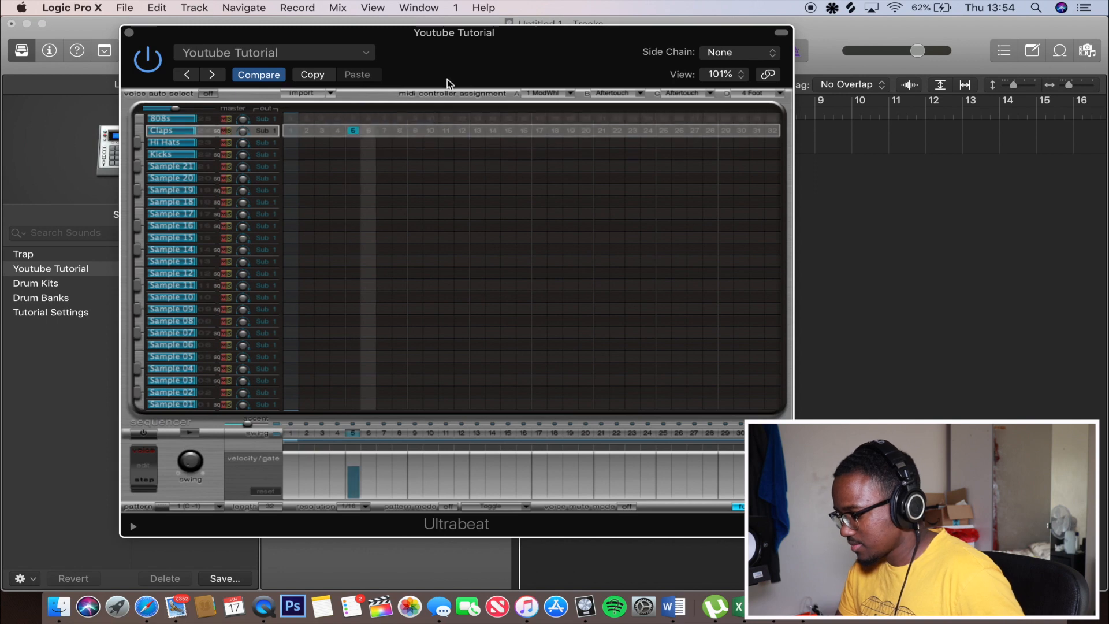
Step: Turn on the project's metronome click, moving the Ultrabeat window clear of the transport controls
left_click_drag(447, 79, 488, 164)
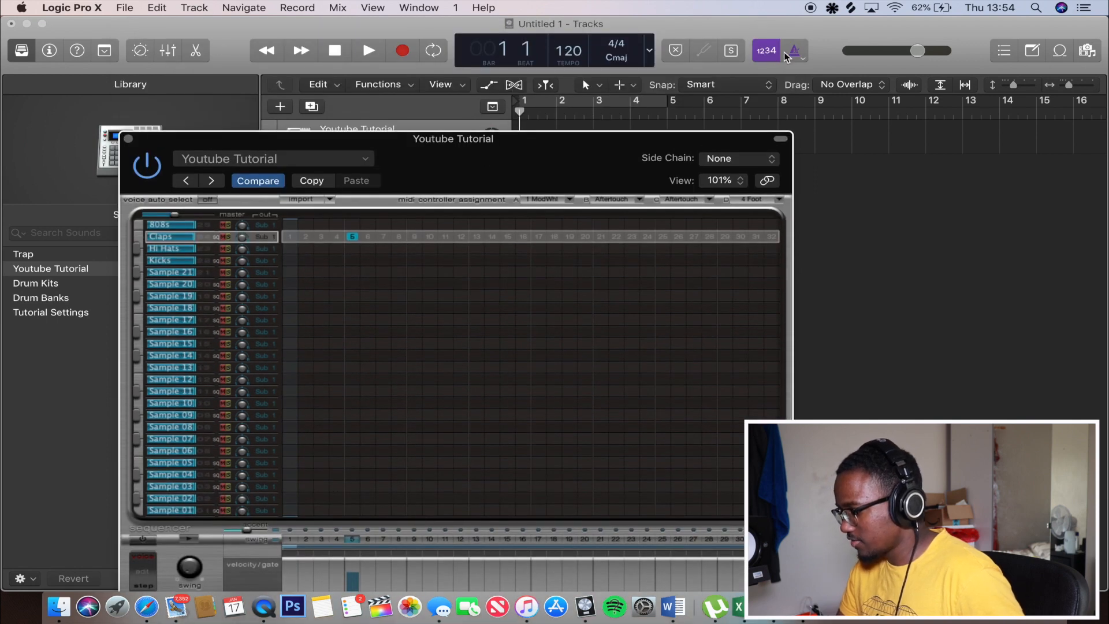
left_click(796, 53)
left_click_drag(462, 180, 459, 133)
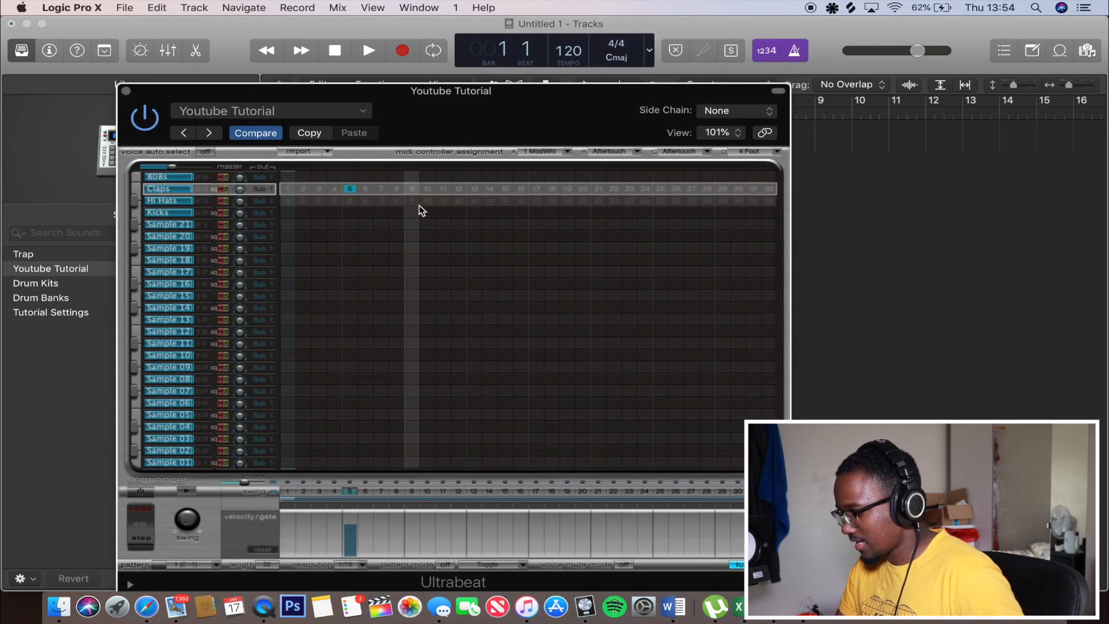
Step: Try extra claps on steps 9 and 13 and remove both again
left_click(412, 188)
left_click(473, 189)
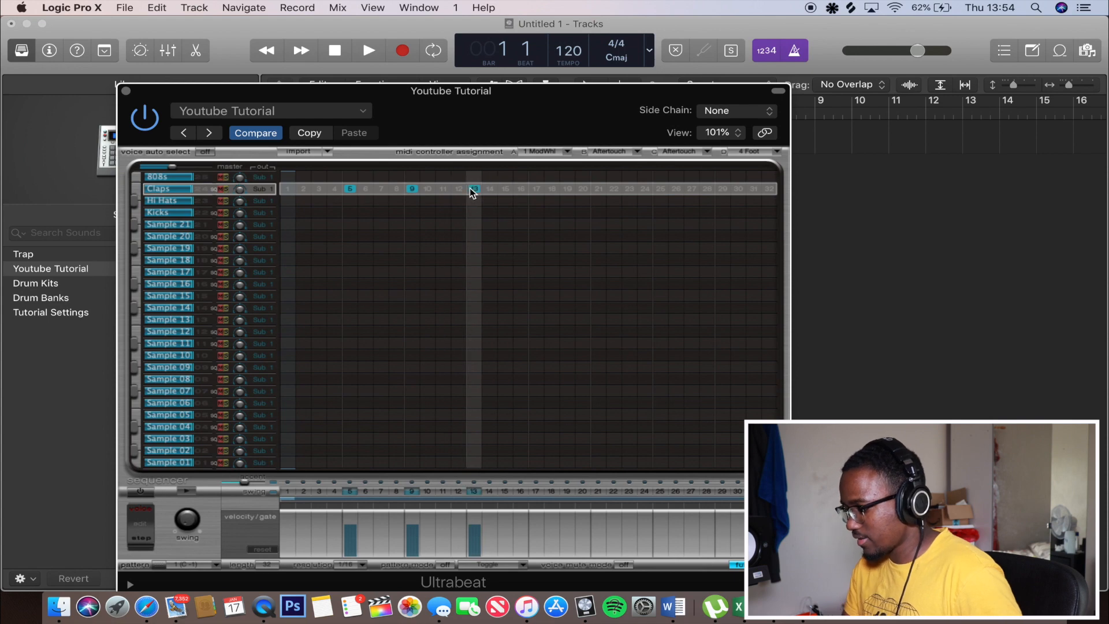
left_click(473, 189)
left_click(412, 189)
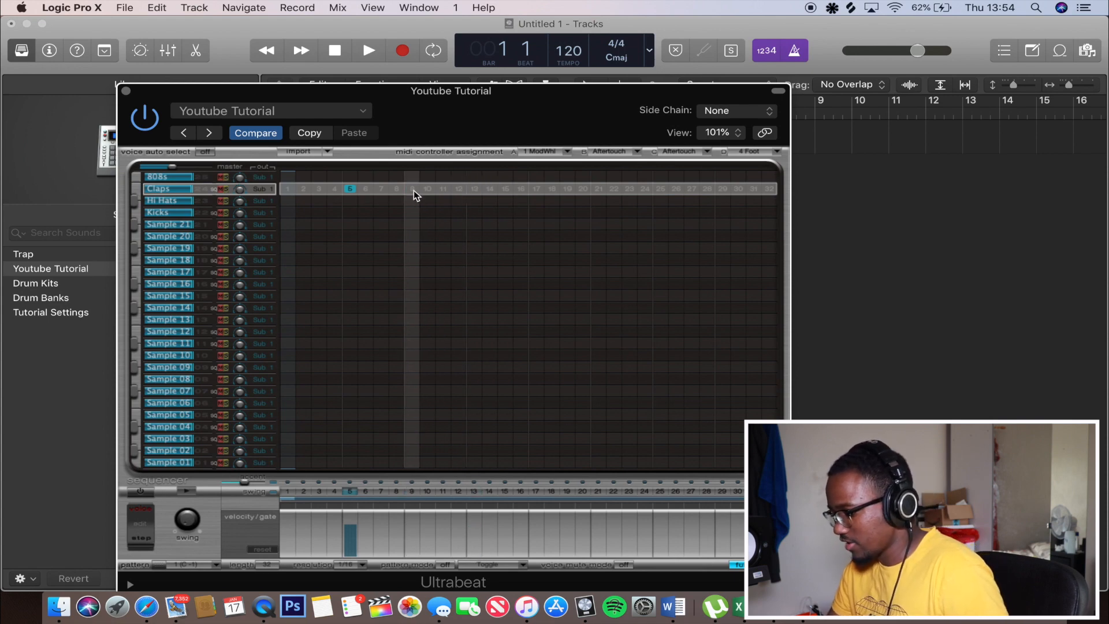
Step: Play the project with Ultrabeat's sequencer switched off, restarting playback from the beginning
left_click_drag(448, 120, 468, 92)
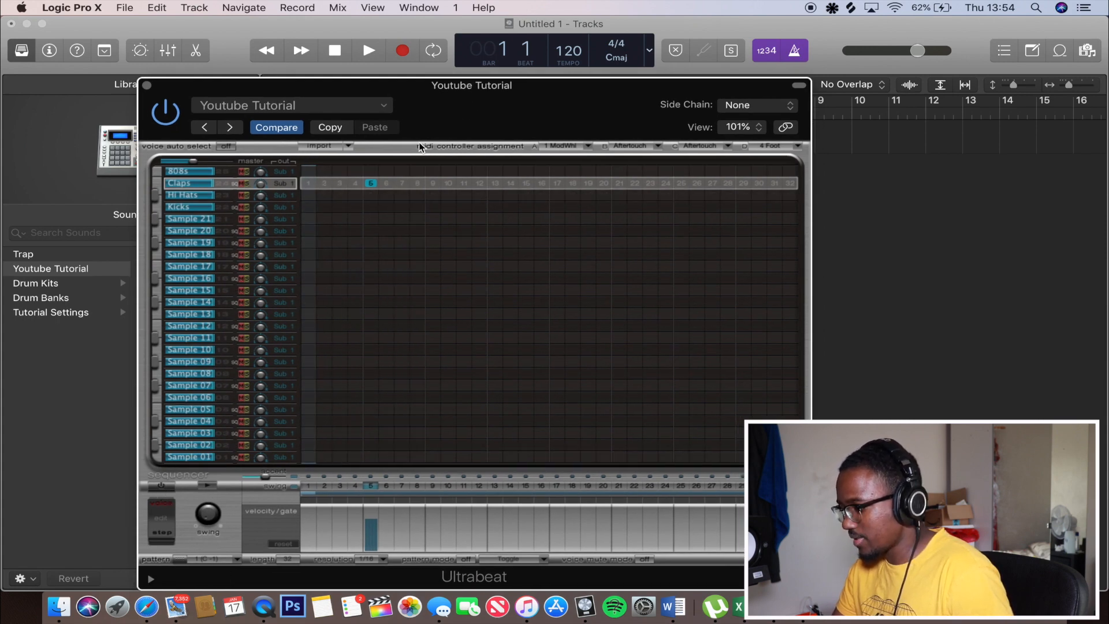
left_click_drag(444, 108, 443, 174)
key("space")
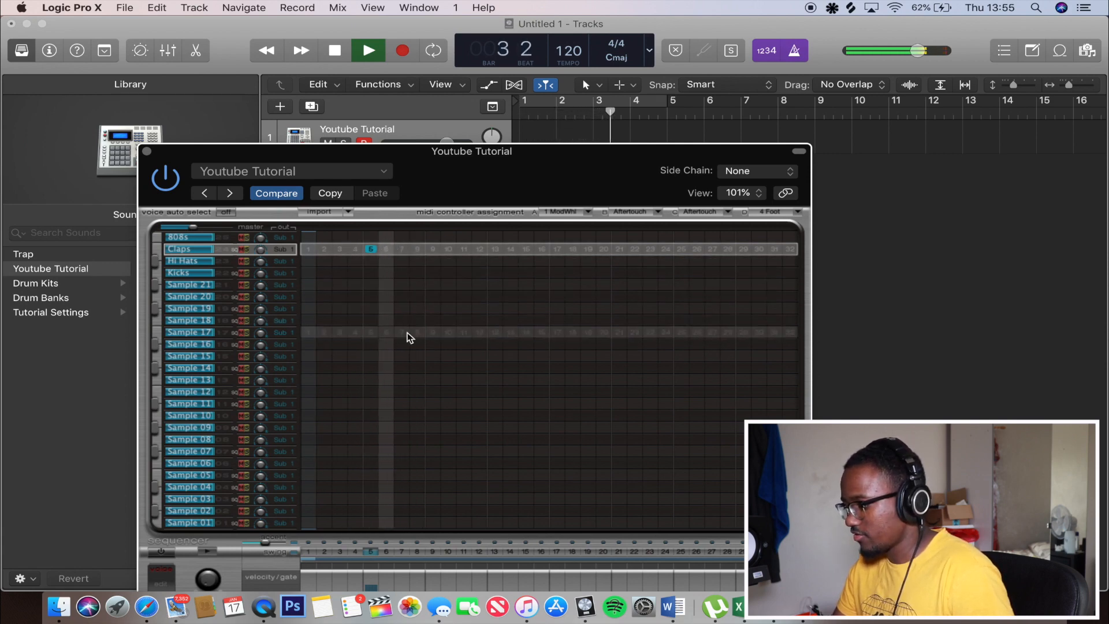
left_click_drag(475, 183, 478, 144)
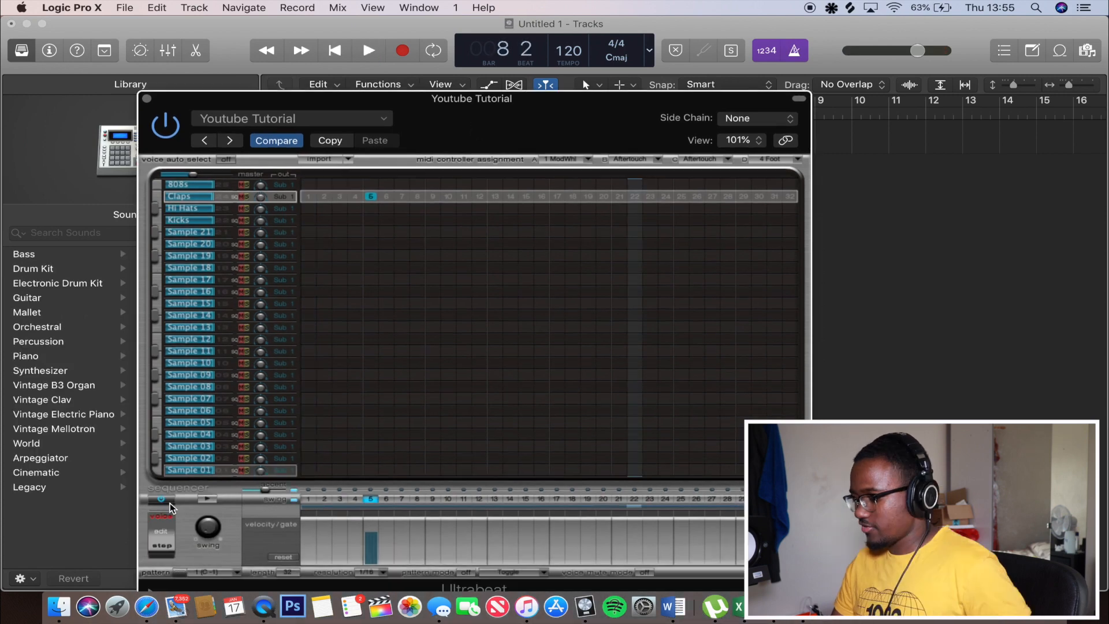
left_click(161, 499)
key("space")
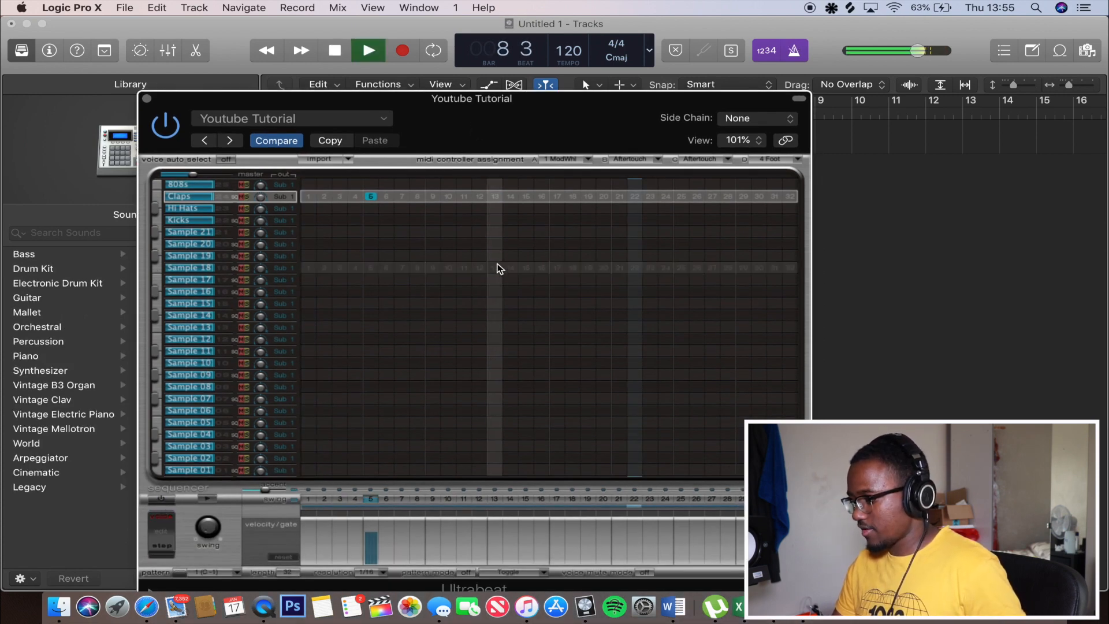
key("Return")
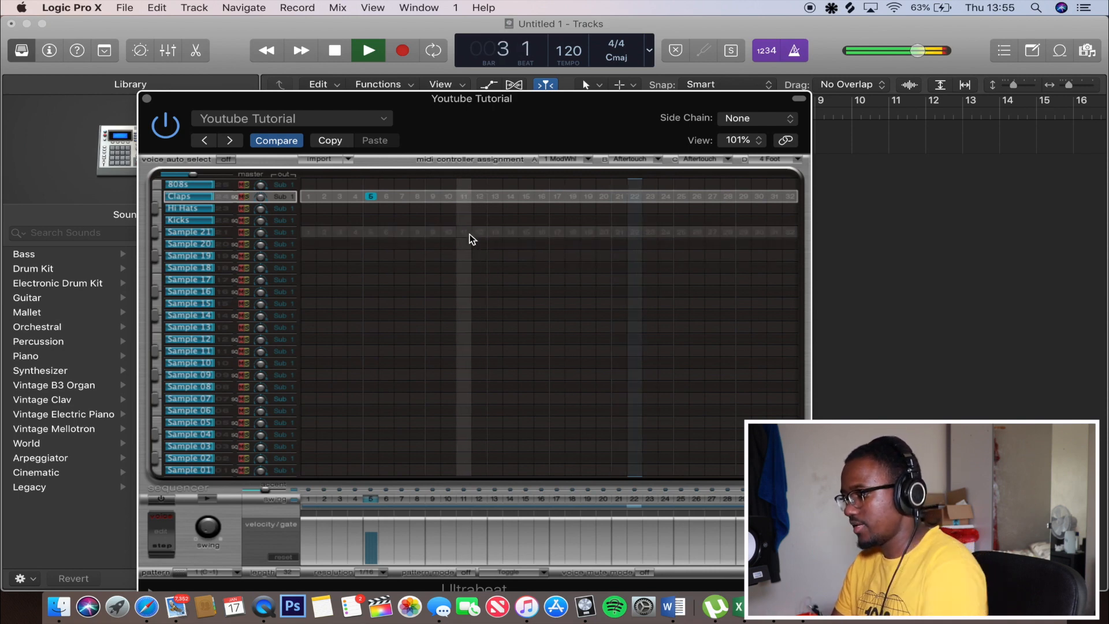
key("space")
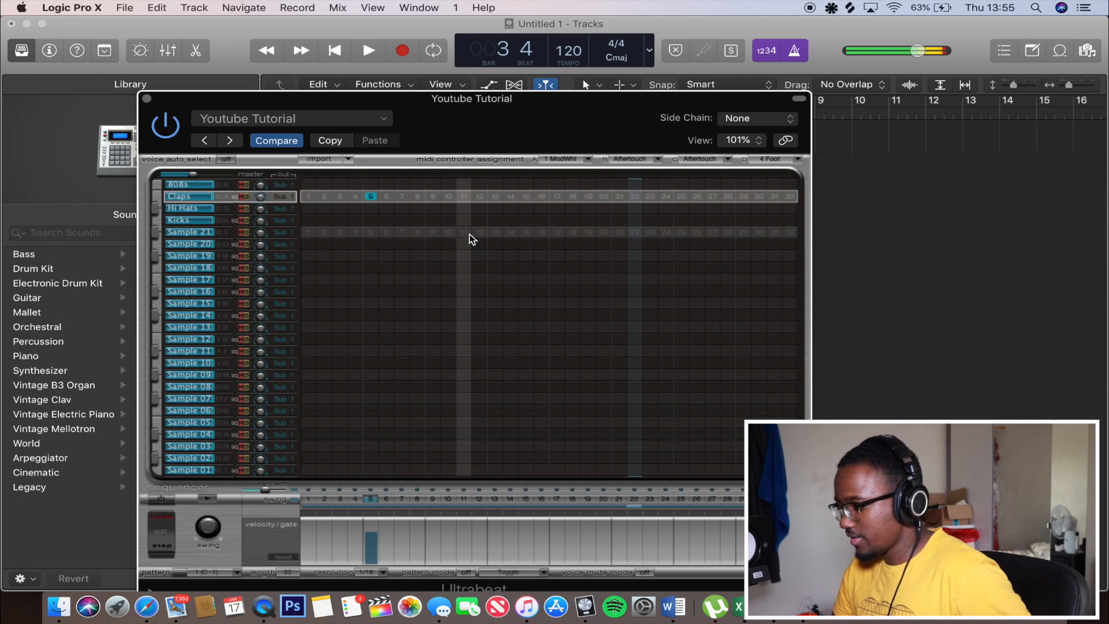
Step: Switch on Ultrabeat's sequencer and play the clap pattern from the start of the project
left_click(161, 498)
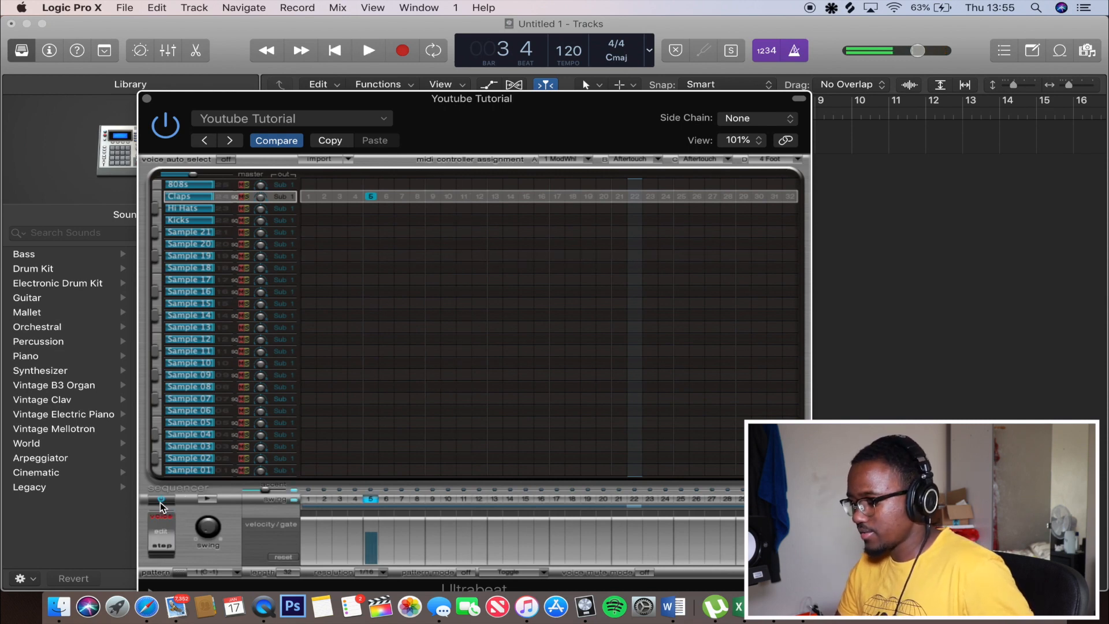
key("Return")
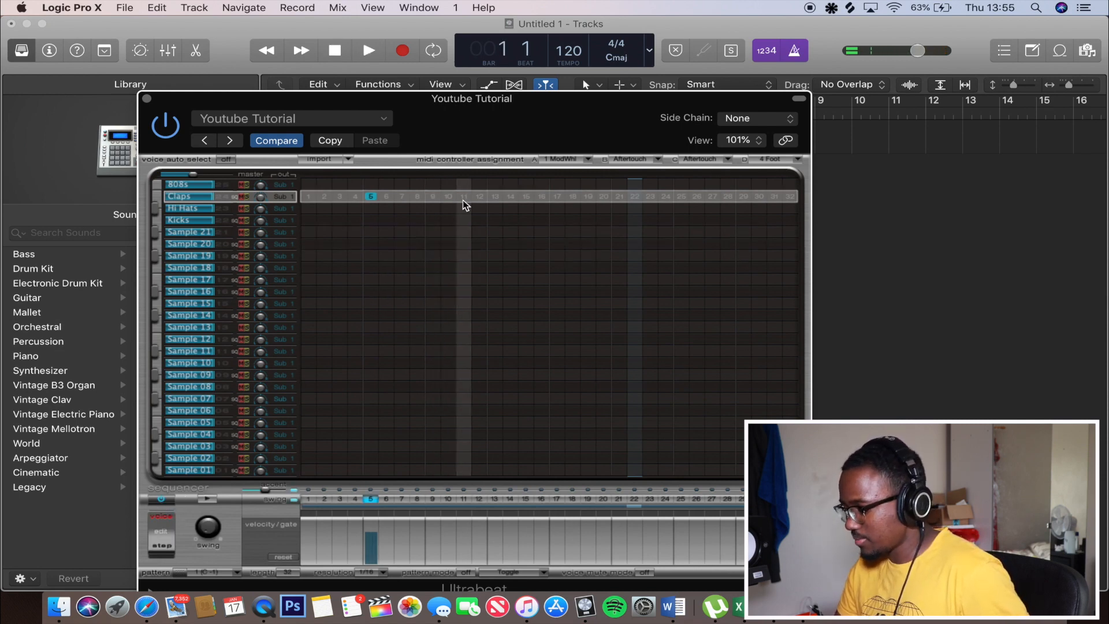
key("space")
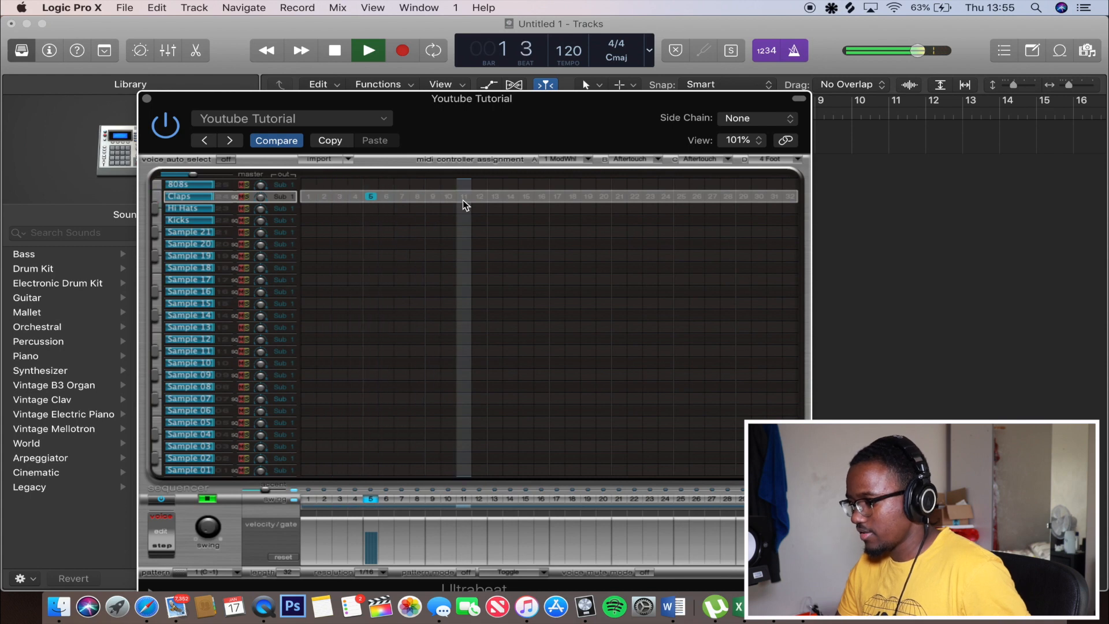
key("space")
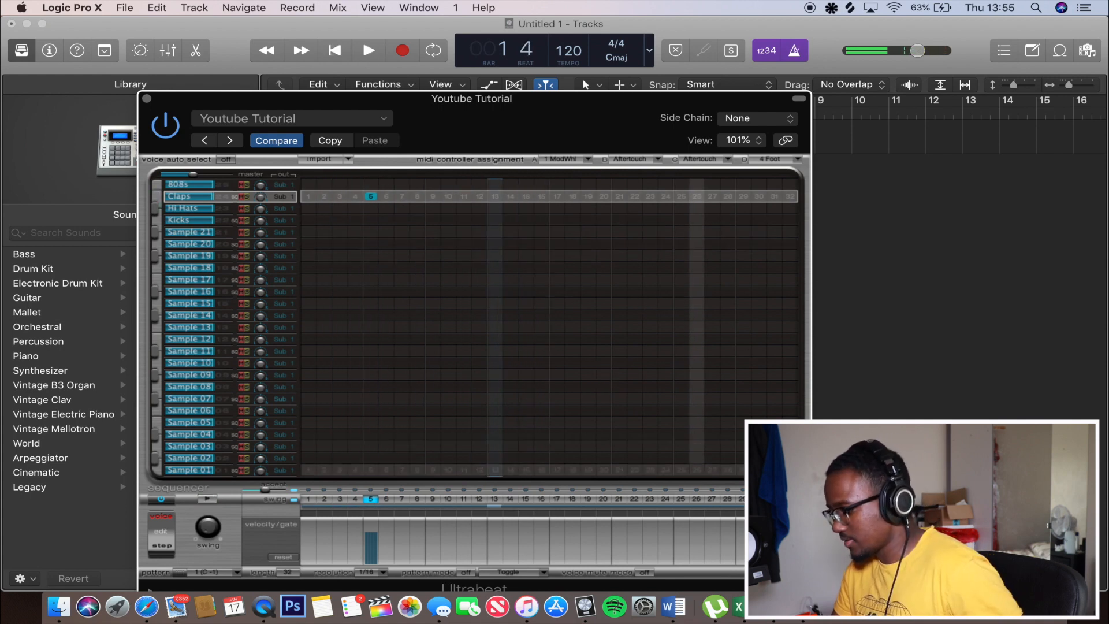
Step: Extend the Claps voice's envelope 4 release to about 2.8 s, play the voice, and return to the full step grid
left_click(789, 571)
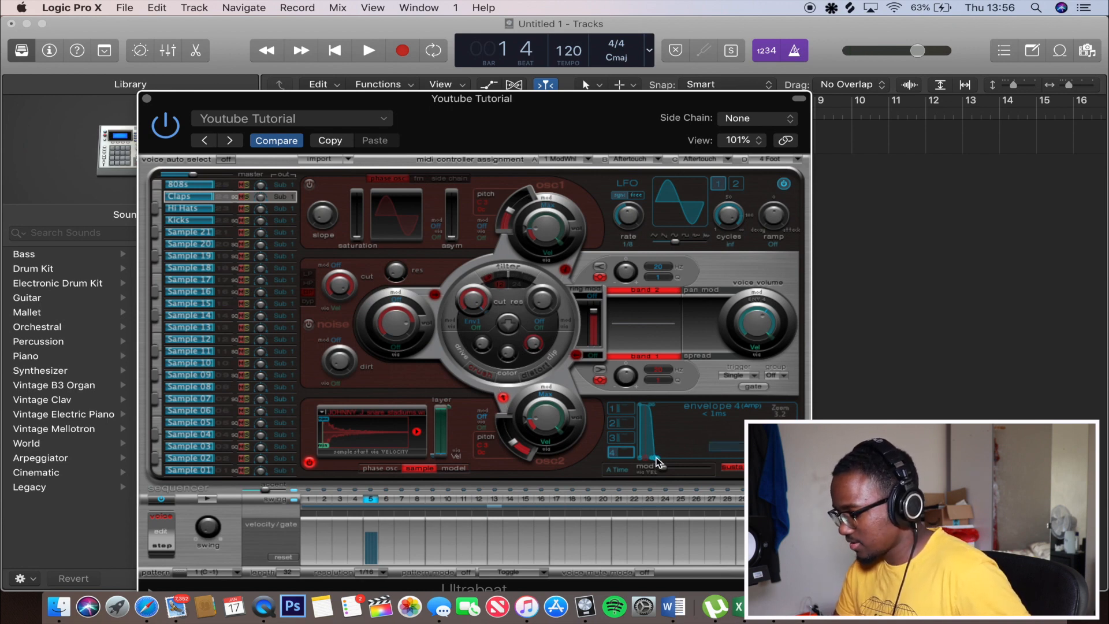
left_click_drag(657, 462, 762, 462)
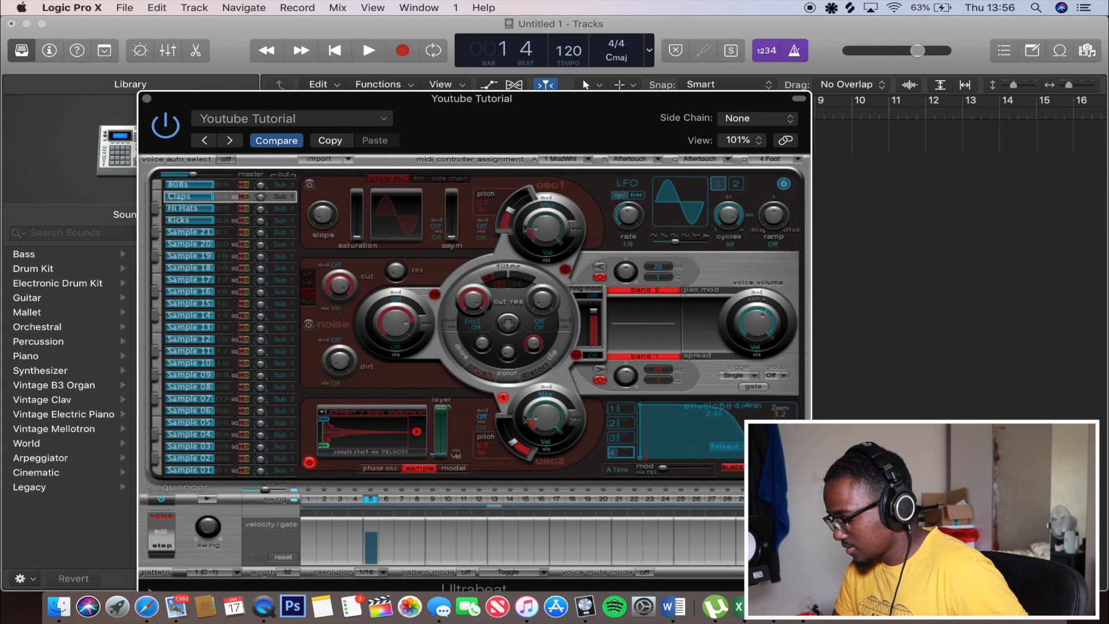
left_click(155, 196)
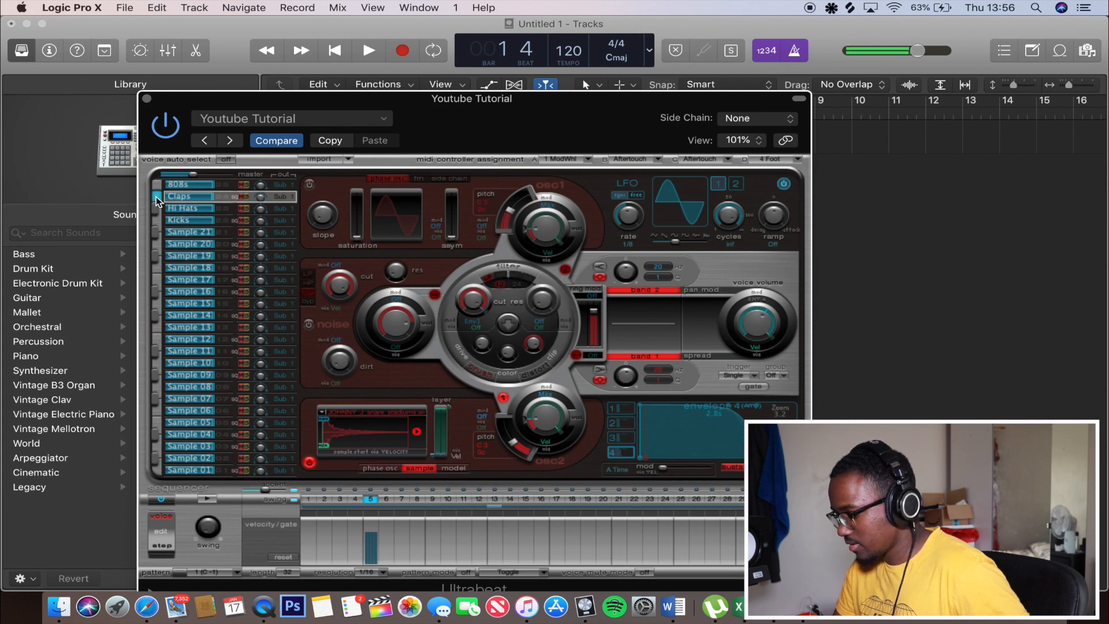
left_click(164, 540)
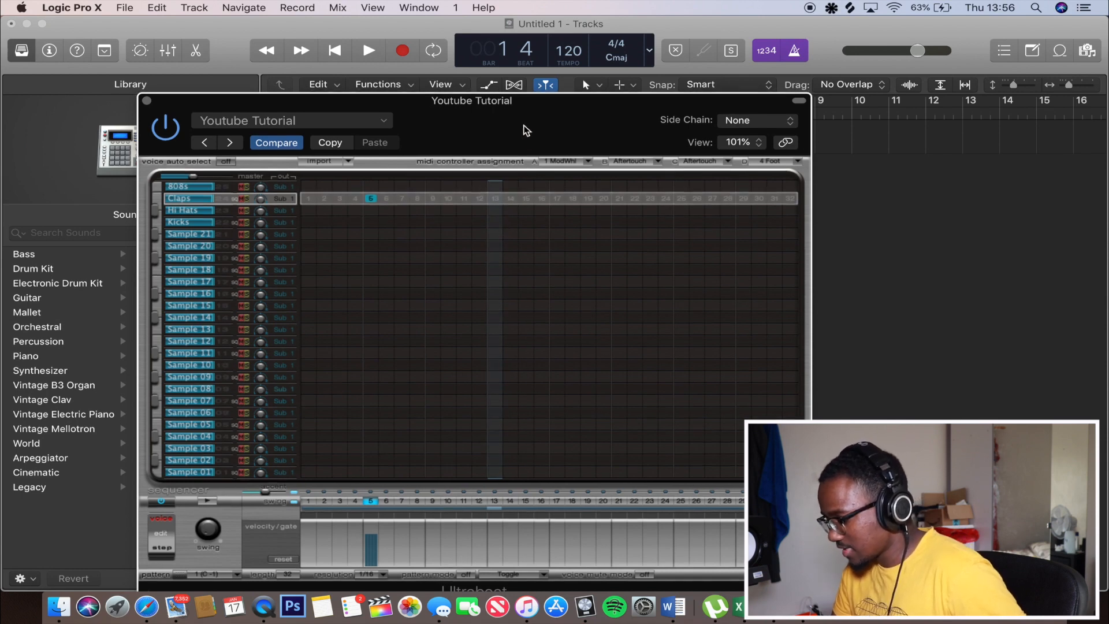
Step: Try a clap on step 13 during playback, and leave the Claps row with only step 9 active
key("space")
left_click(495, 198)
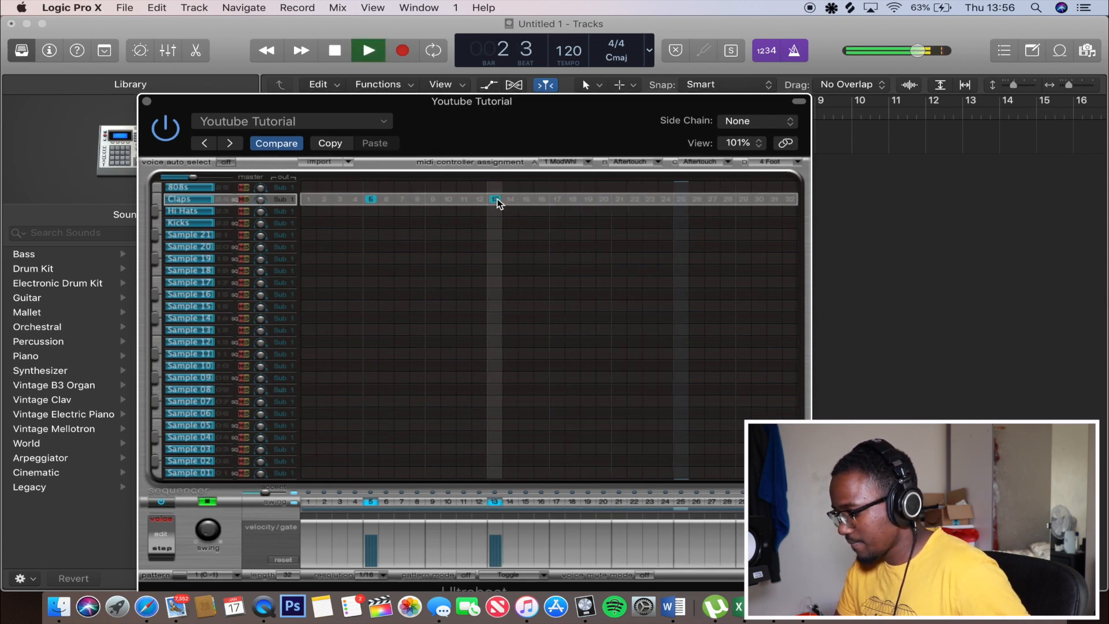
key("space")
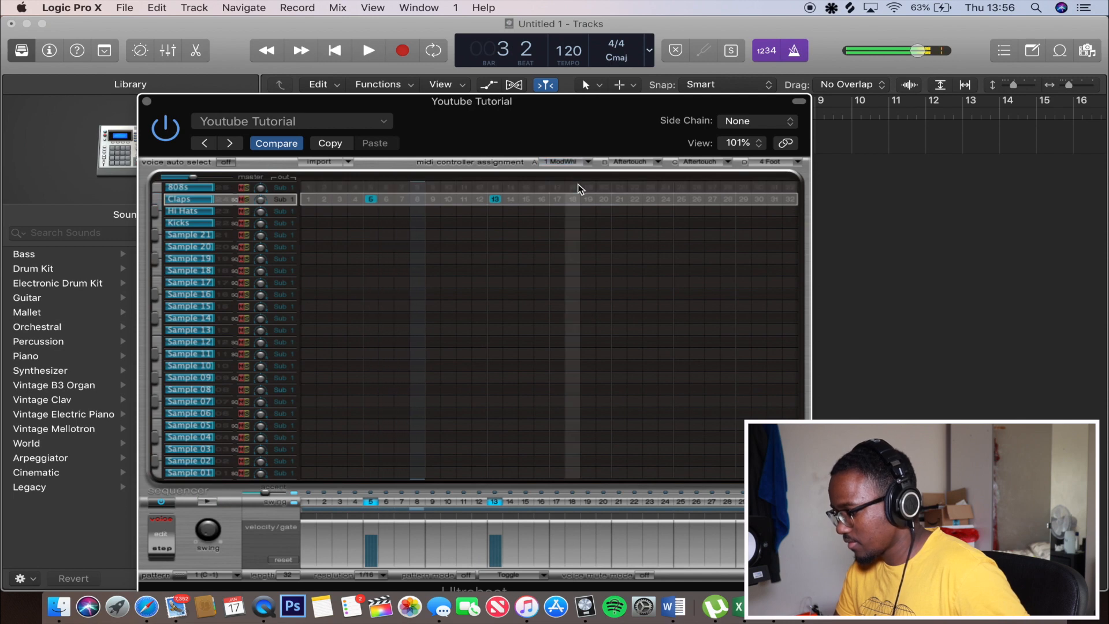
left_click(372, 199)
left_click(432, 198)
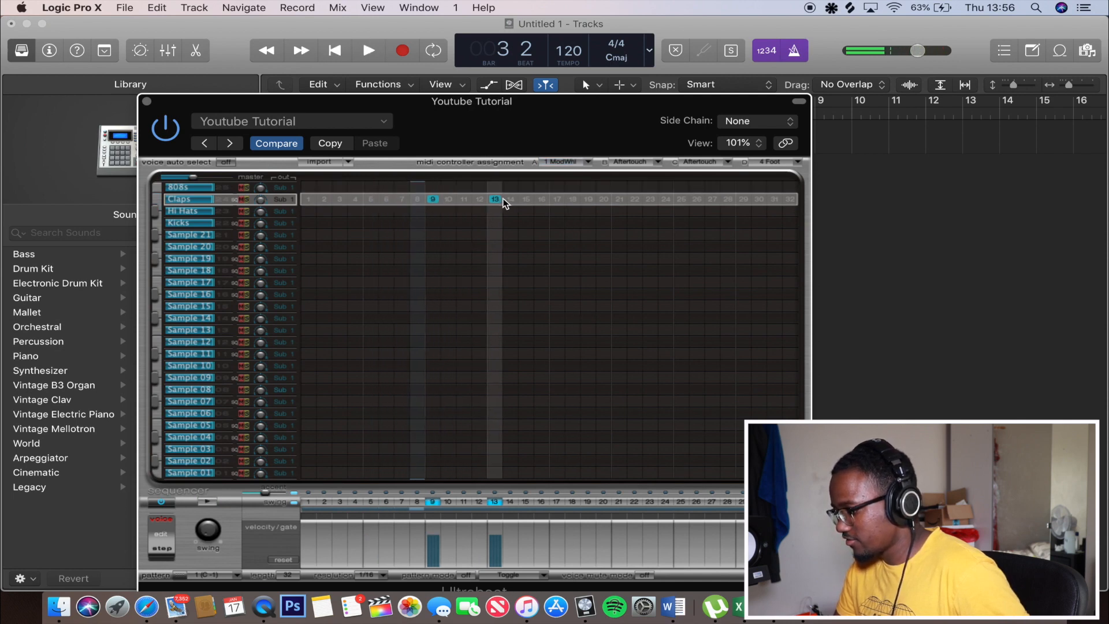
left_click(495, 199)
Step: Play the pattern and add a clap on step 25 of the Claps row
key("space")
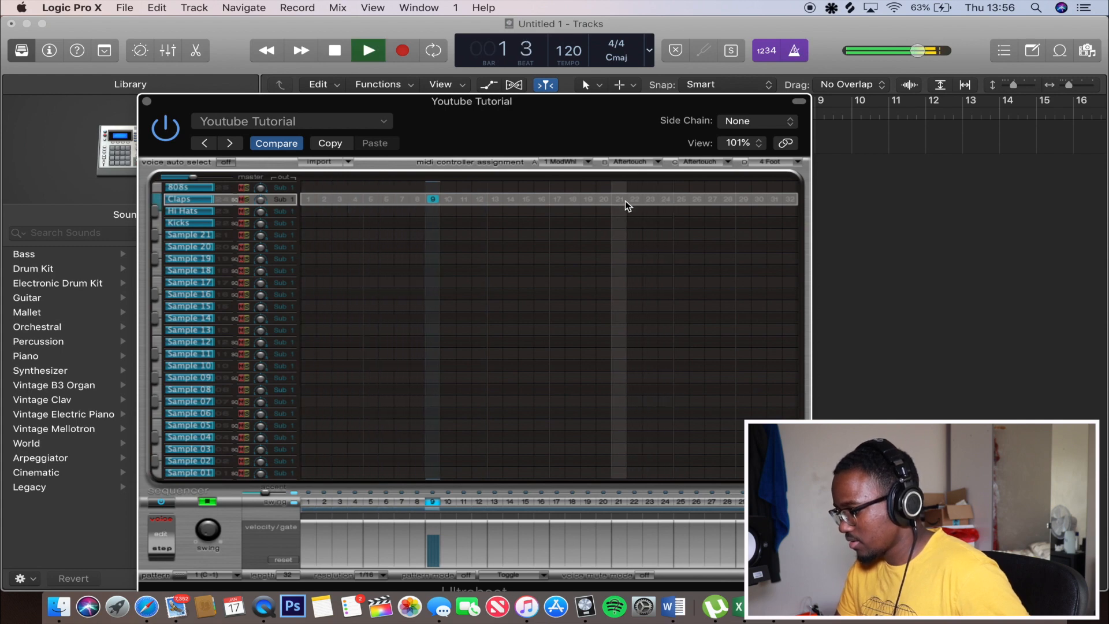
left_click(681, 199)
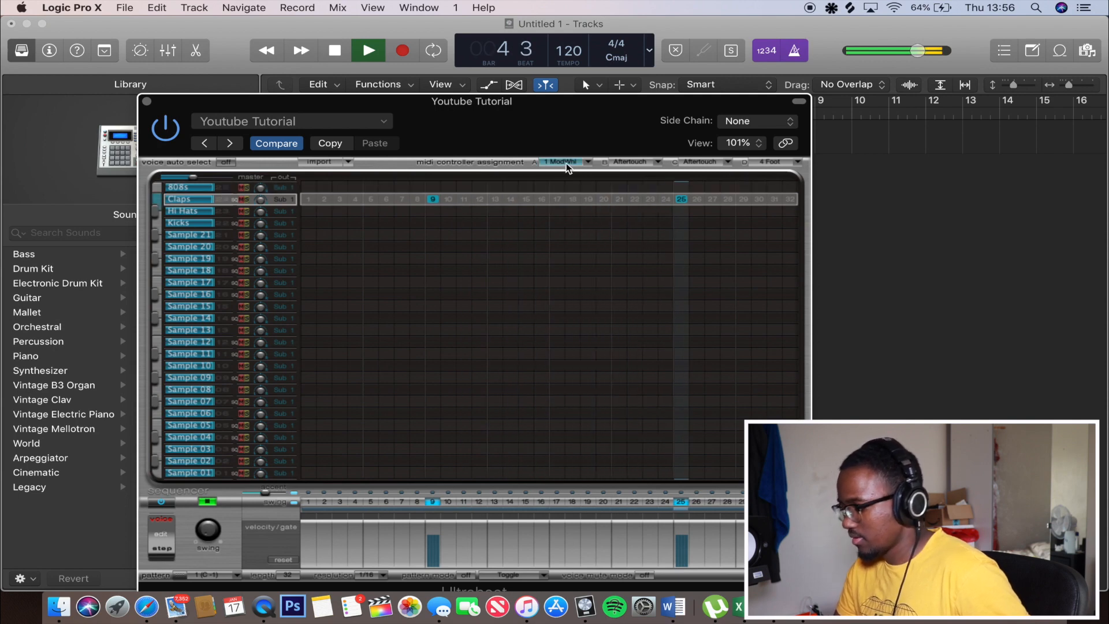
key("space")
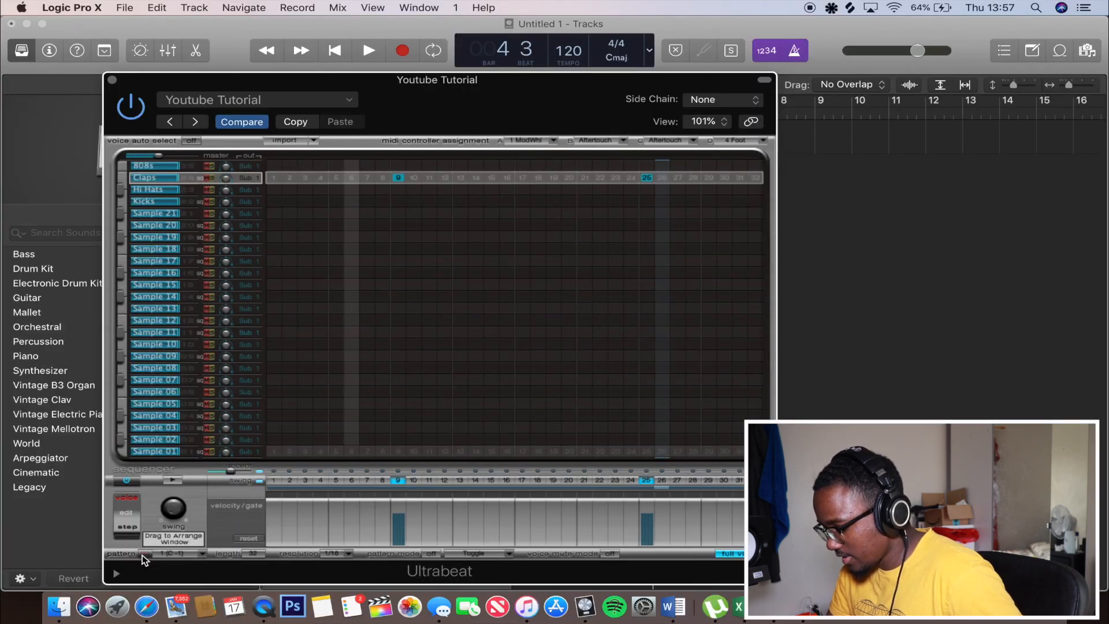
Step: Place the clap pattern as a region at bar 9 in the Tracks area and switch off Ultrabeat's sequencer
left_click_drag(143, 555, 851, 143)
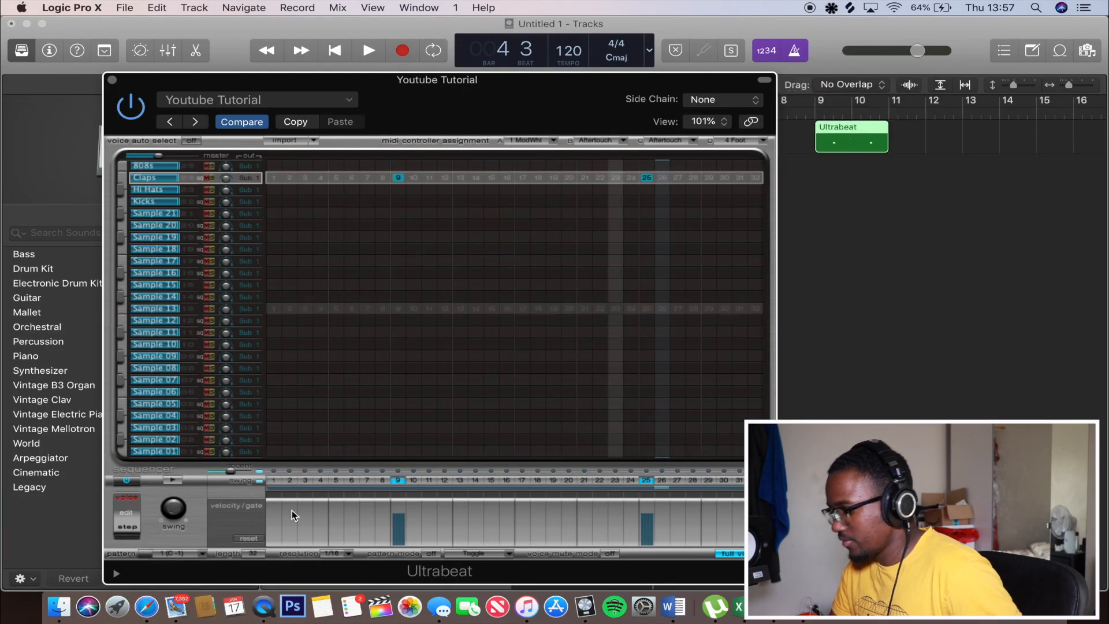
left_click(127, 479)
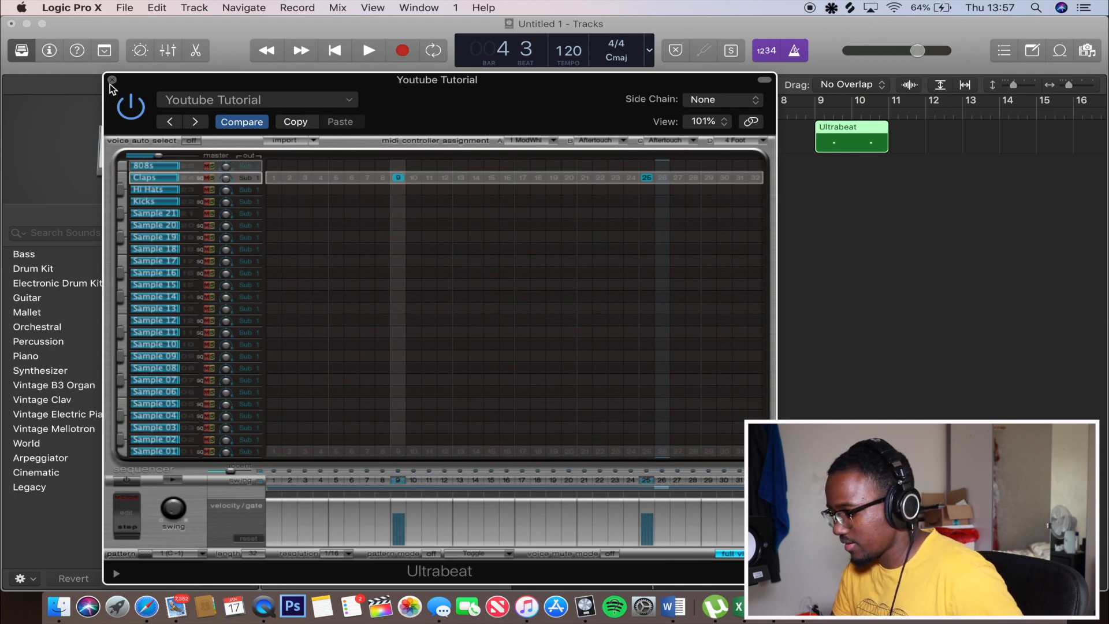
left_click(127, 480)
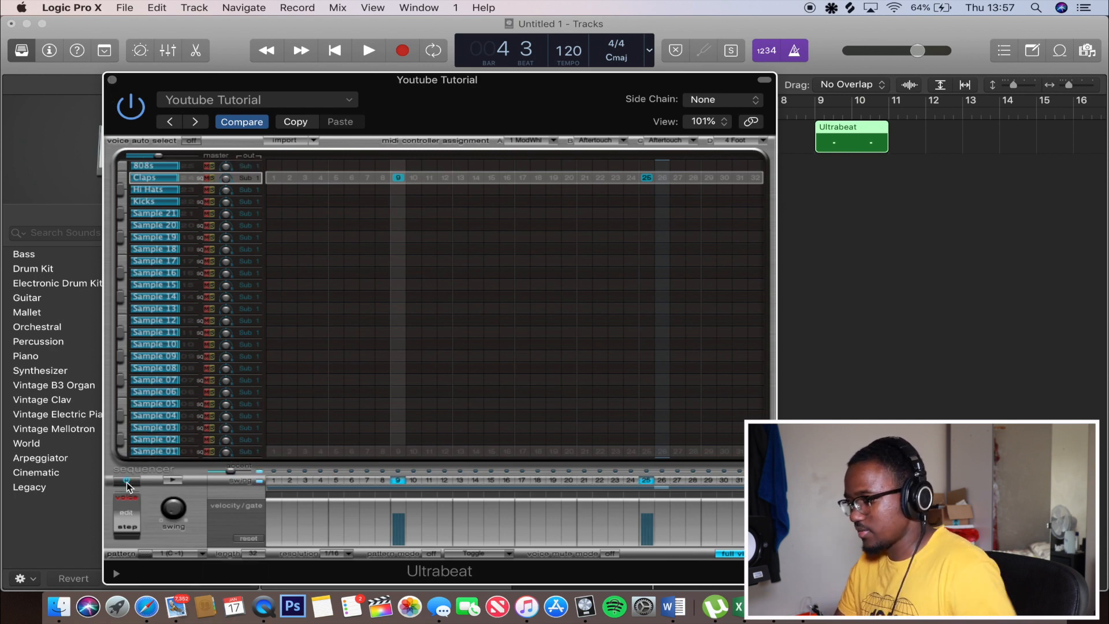
left_click(127, 480)
left_click(128, 480)
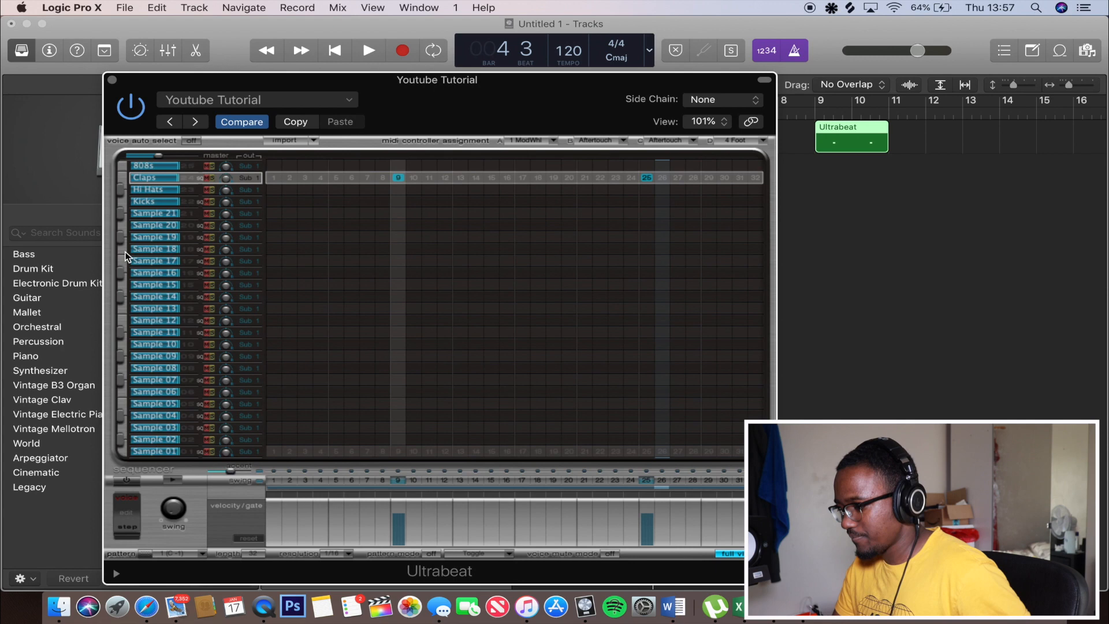
Step: Close Ultrabeat, arrange the clap region at bars 1 and 3, and play it with a cycle over bars 1 to 4
left_click(112, 79)
left_click_drag(861, 141, 632, 144)
left_click(618, 144)
left_click(615, 107)
key("space")
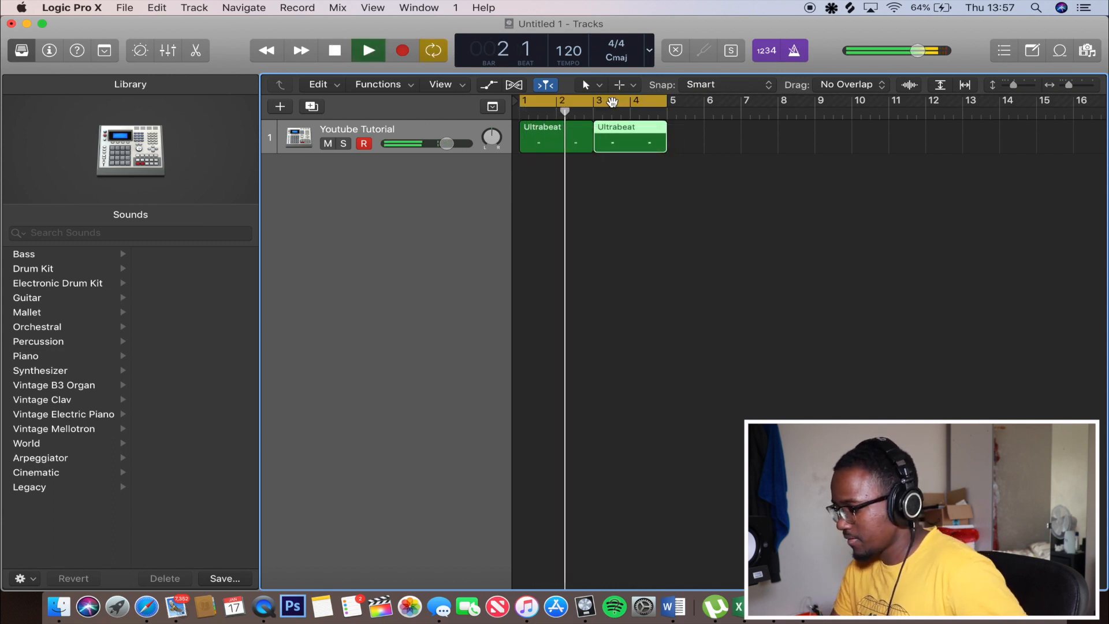
key("space")
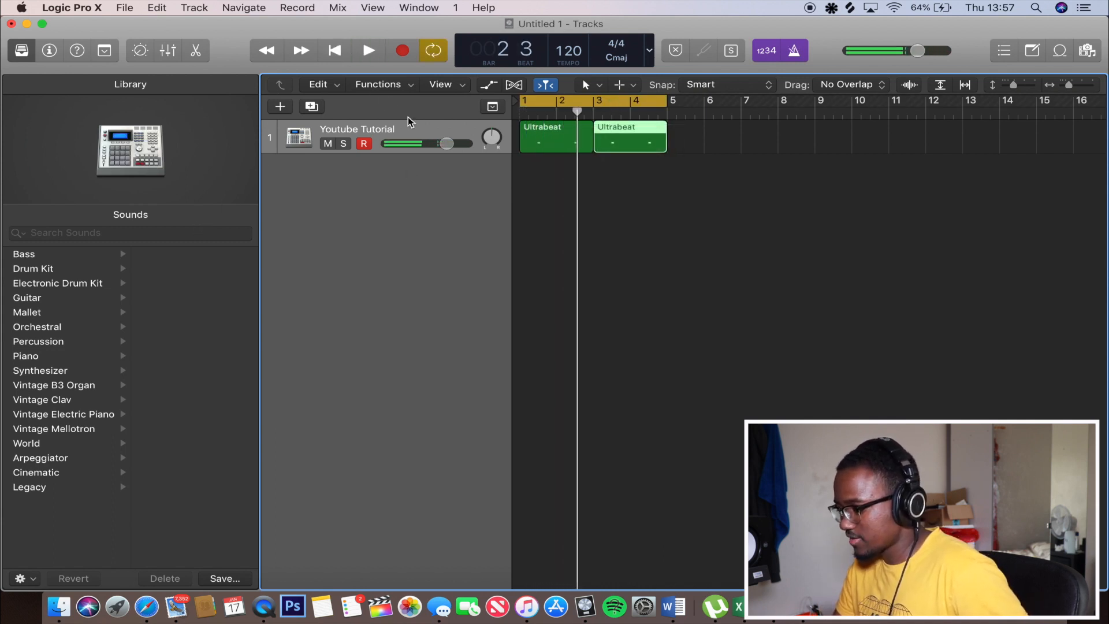
Step: Show the track's channel strip, reopen Ultrabeat, and play the clap regions with its sequencer switched on
left_click(49, 50)
left_click(303, 269)
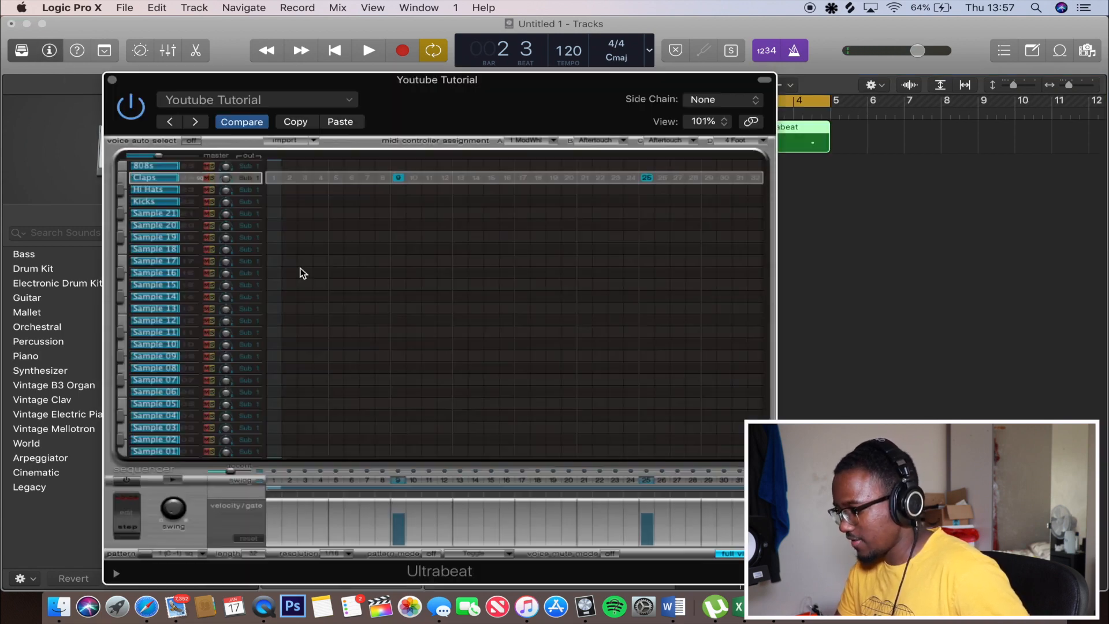
left_click(134, 483)
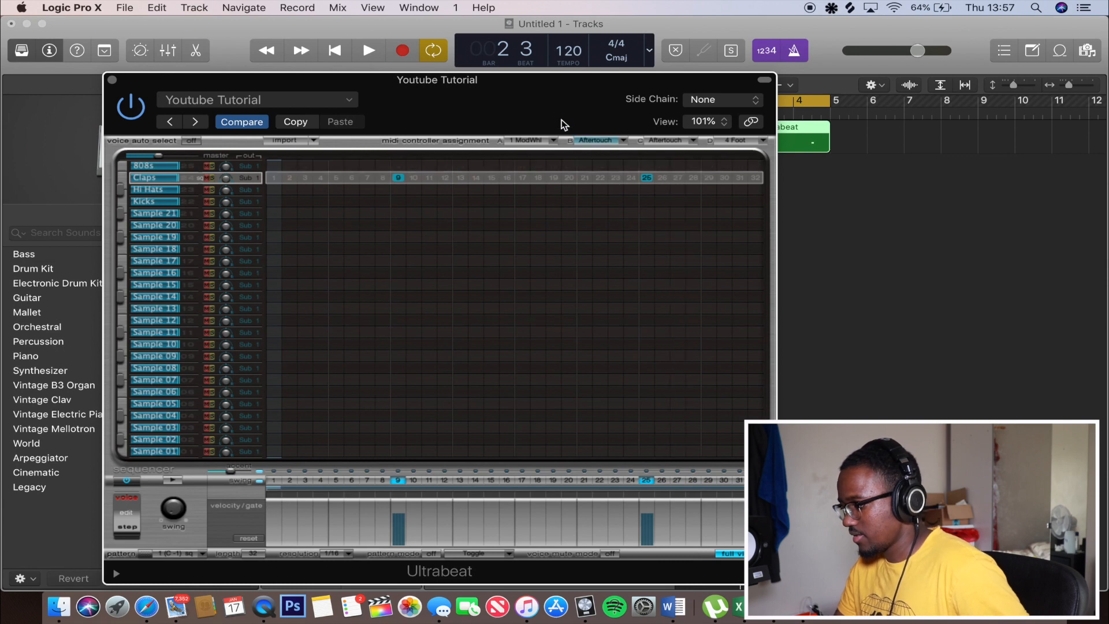
left_click_drag(559, 117, 500, 117)
key("space")
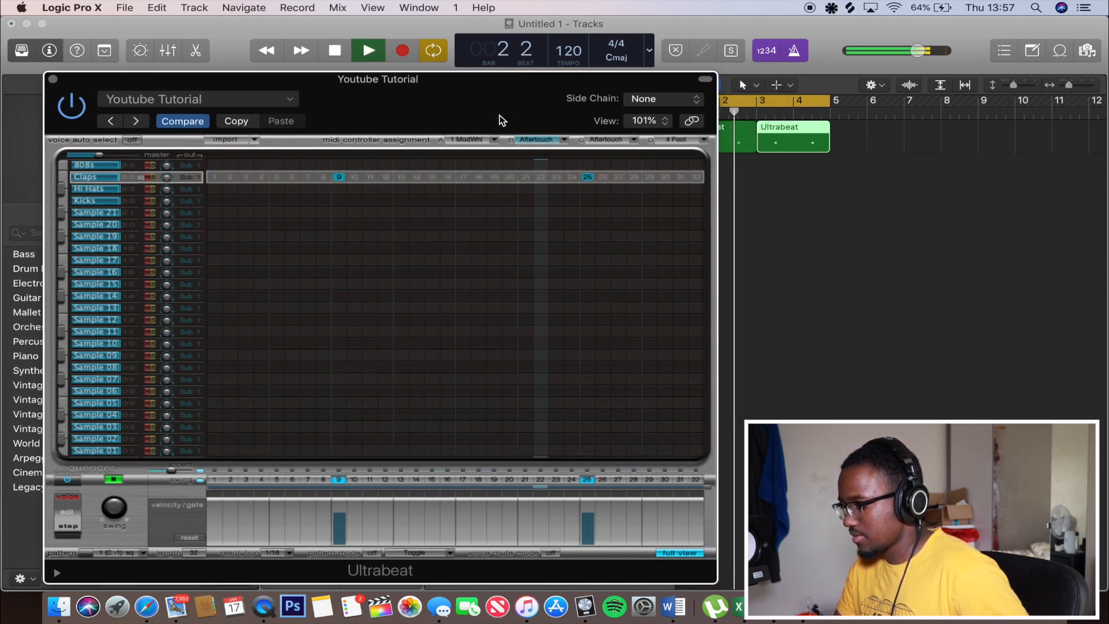
key("space")
Step: Switch Ultrabeat's sequencer off and play the clap regions on their own
left_click(67, 480)
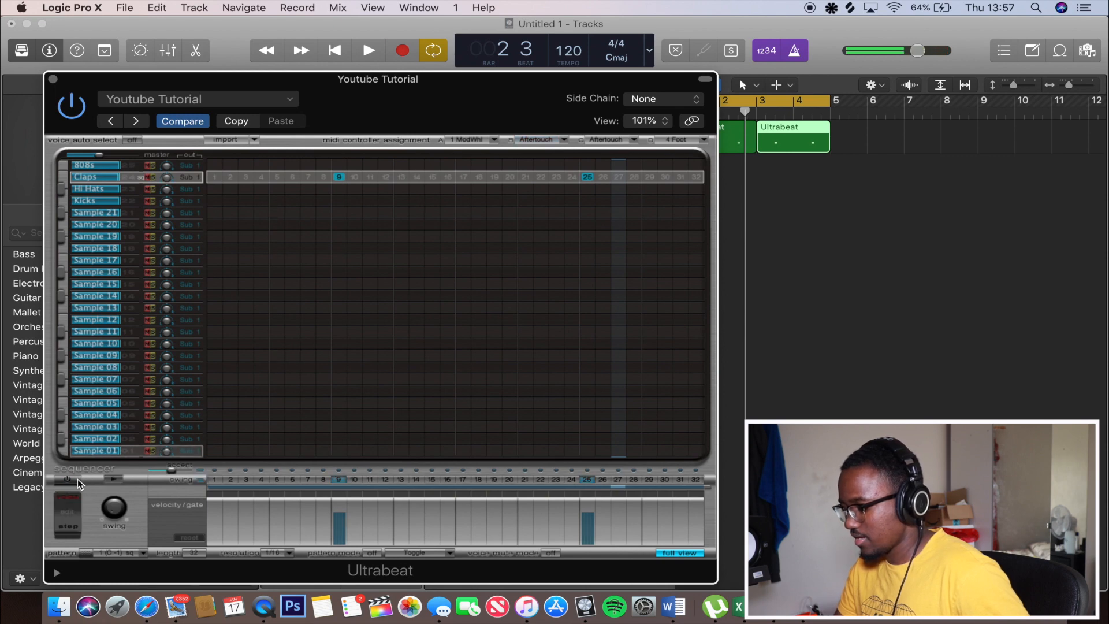
key("space")
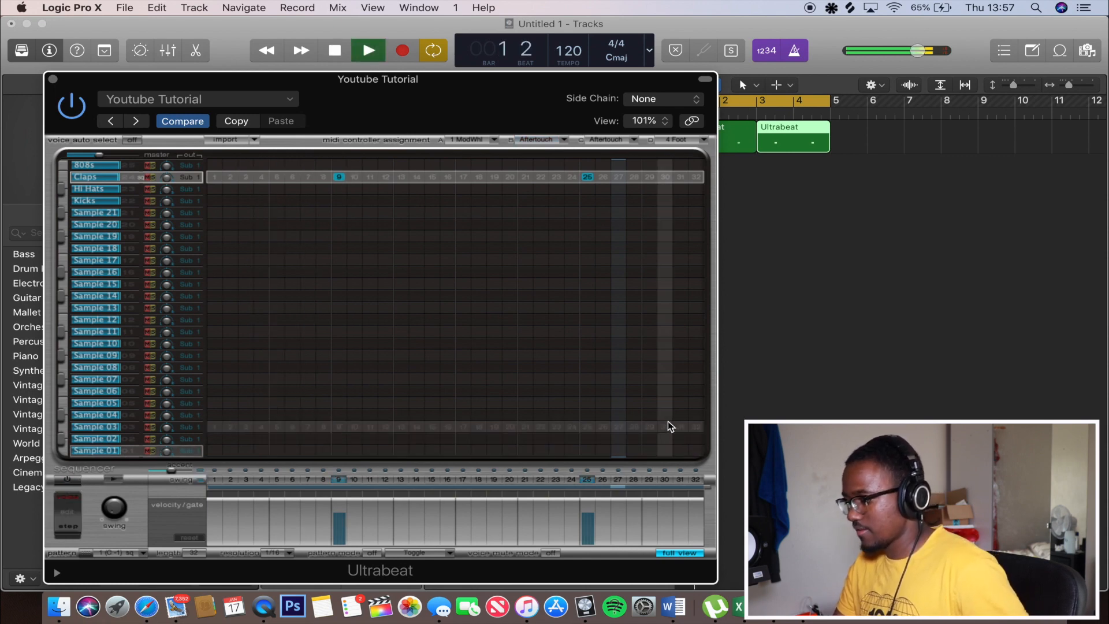
key("space")
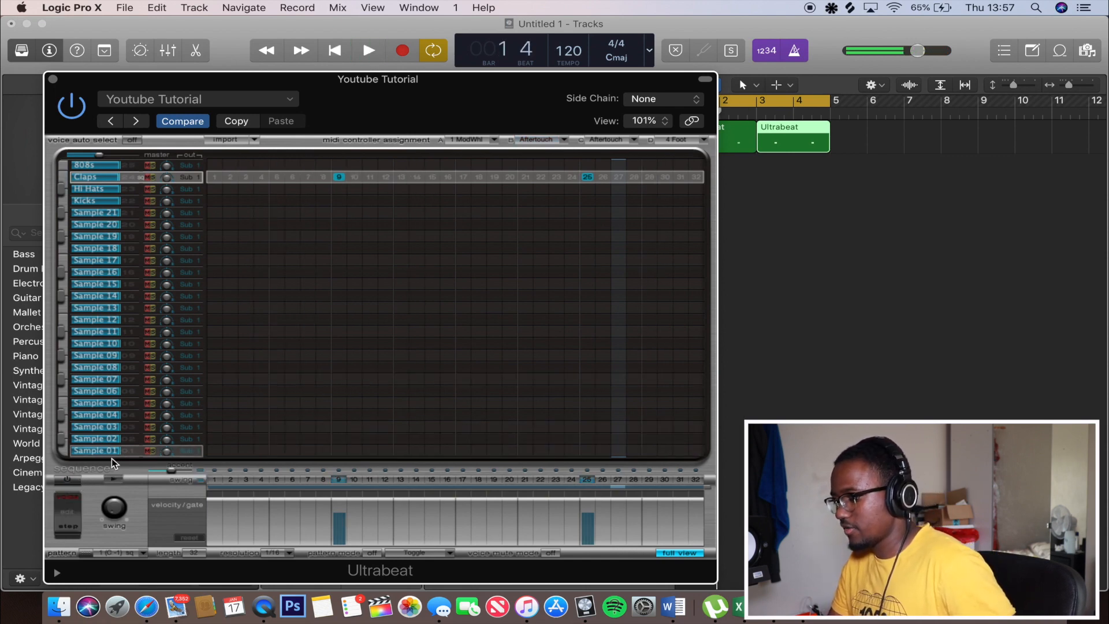
Step: Switch Ultrabeat's sequencer back on and play it together with the clap regions
left_click(66, 480)
left_click(67, 479)
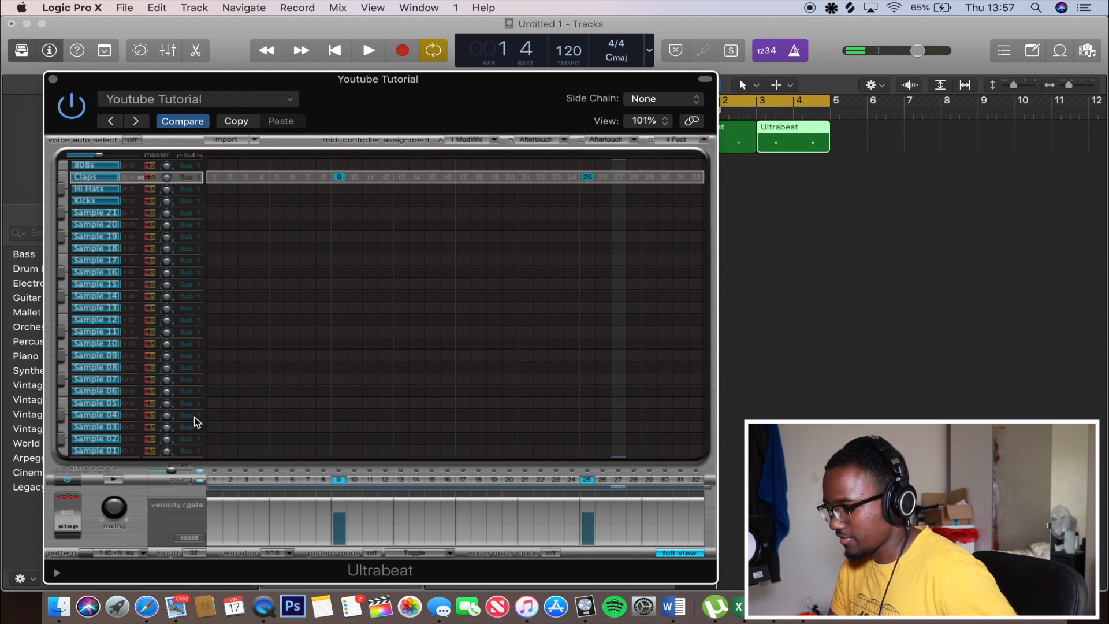
left_click_drag(448, 115, 370, 201)
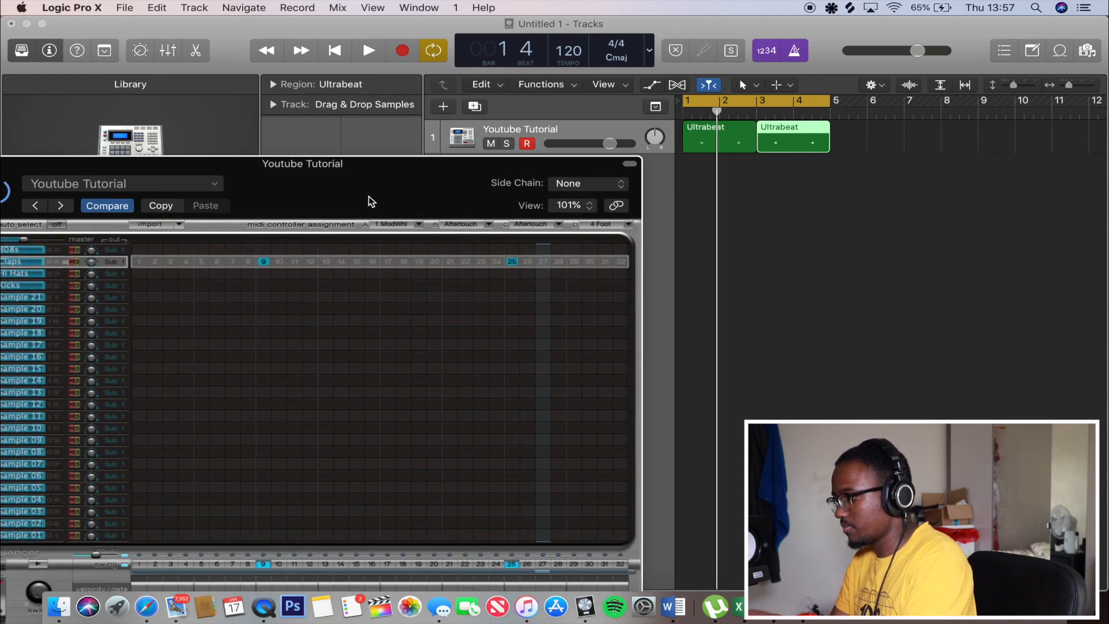
left_click_drag(386, 184, 476, 139)
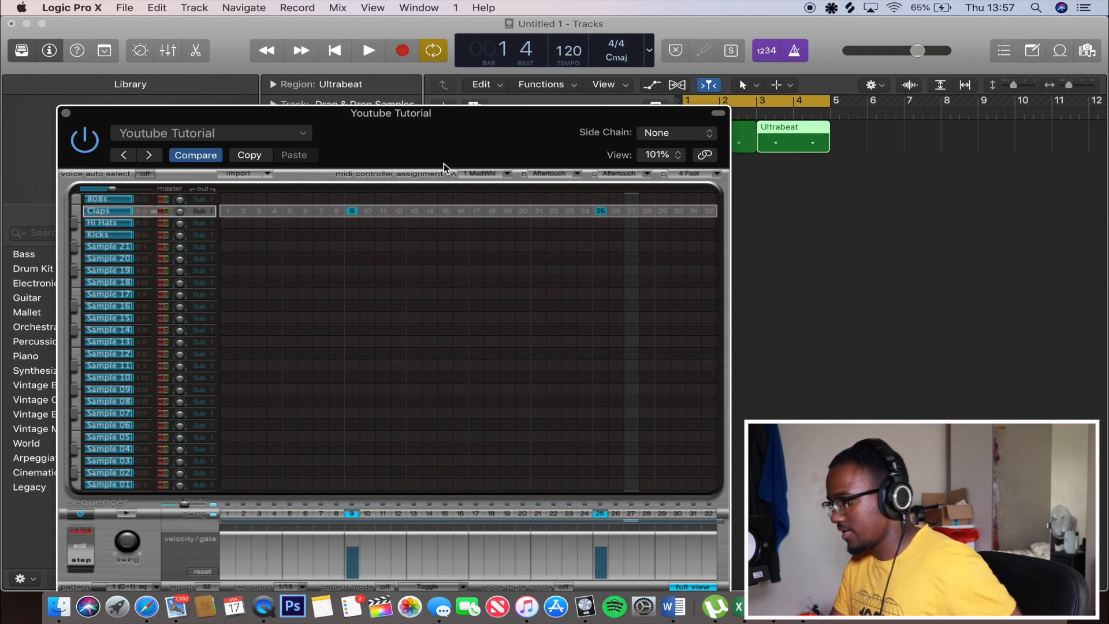
key("space")
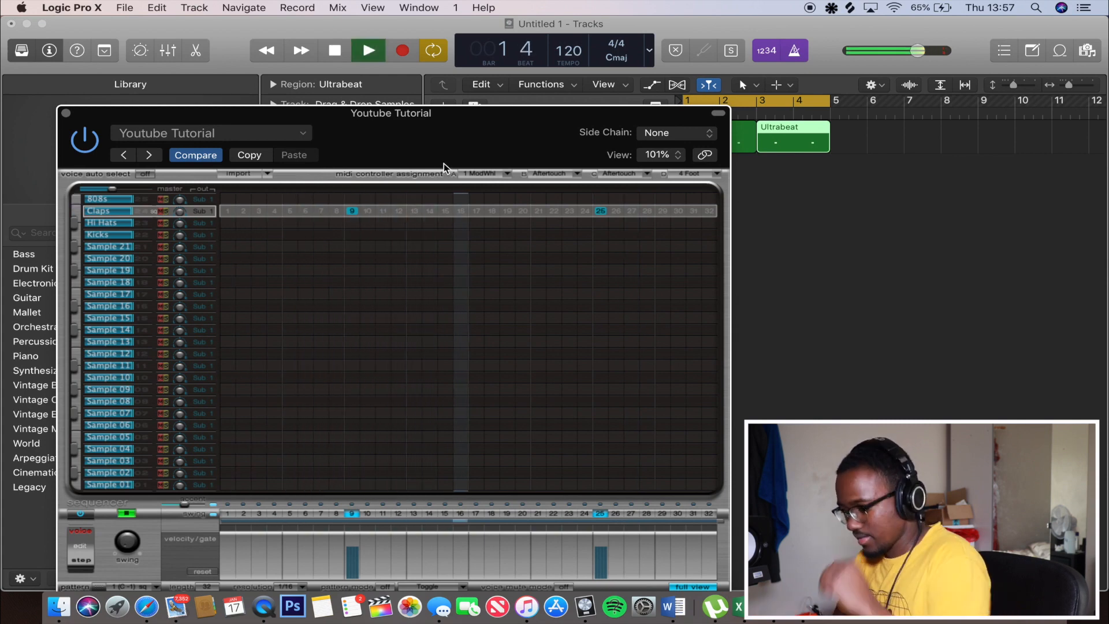
key("space")
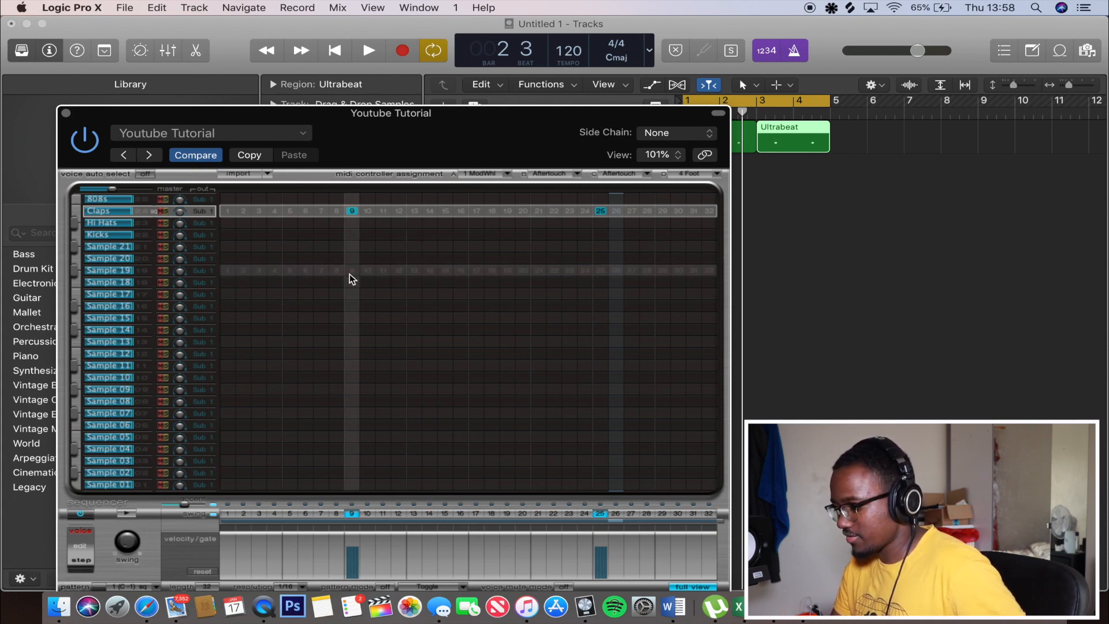
Step: Close Ultrabeat and rename the Youtube Tutorial track as Claps
left_click(65, 112)
double_click(578, 127)
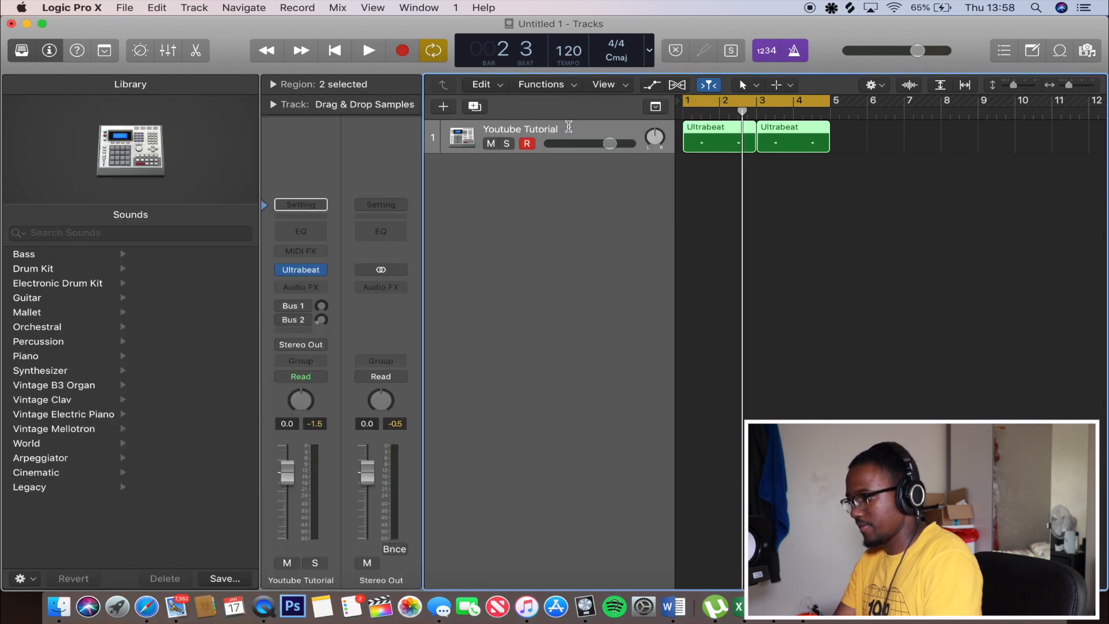
type("CLap")
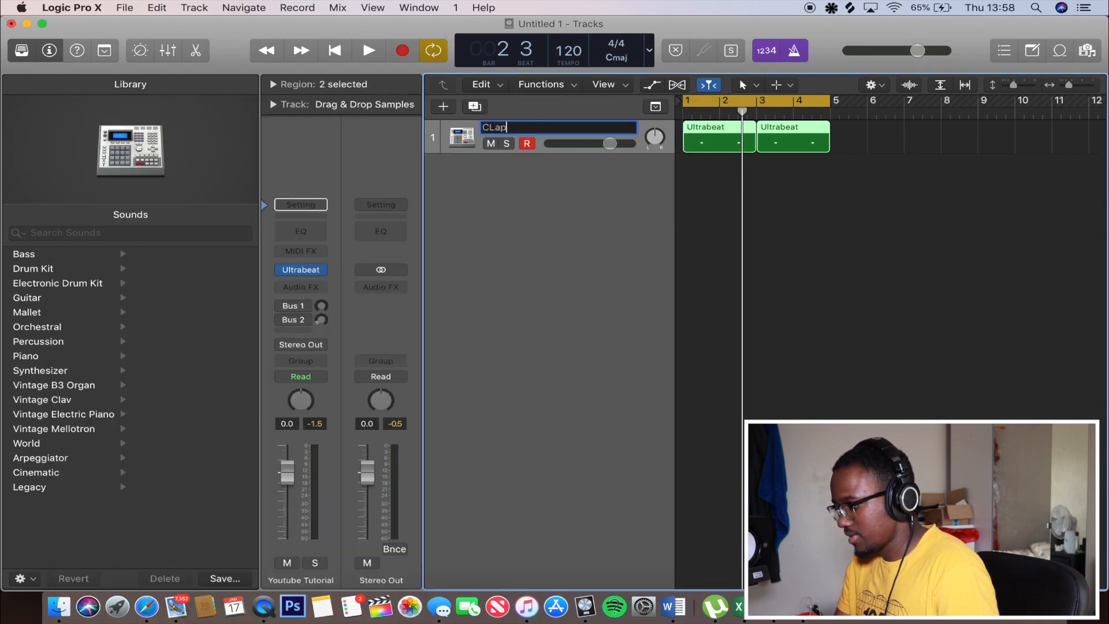
key("BackSpace")
key("BackSpace")
key("BackSpace")
key("Return")
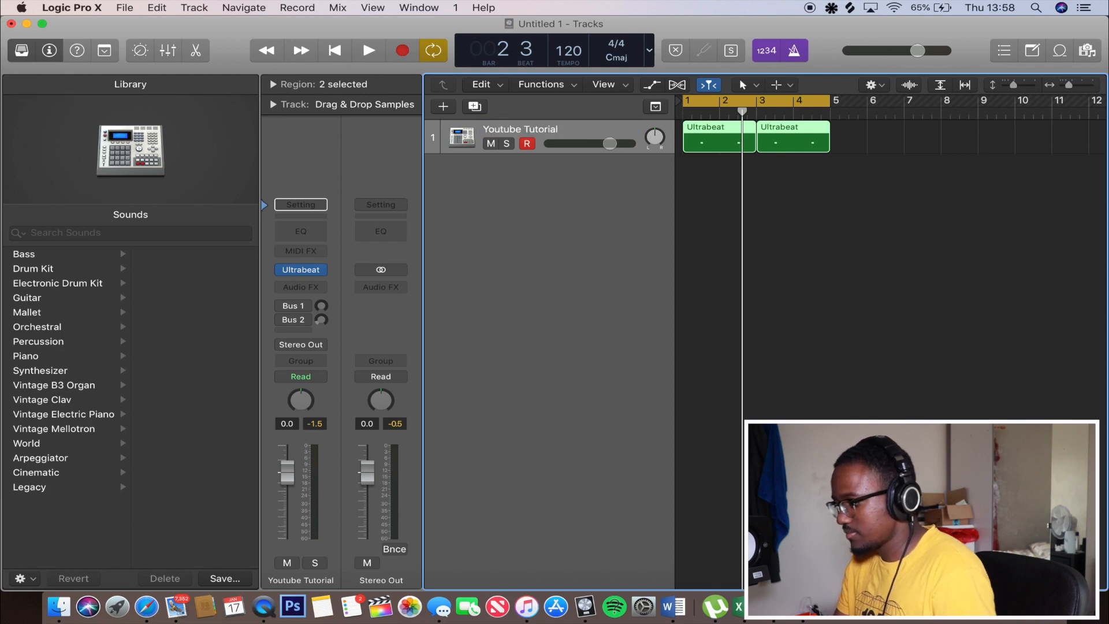
key("space")
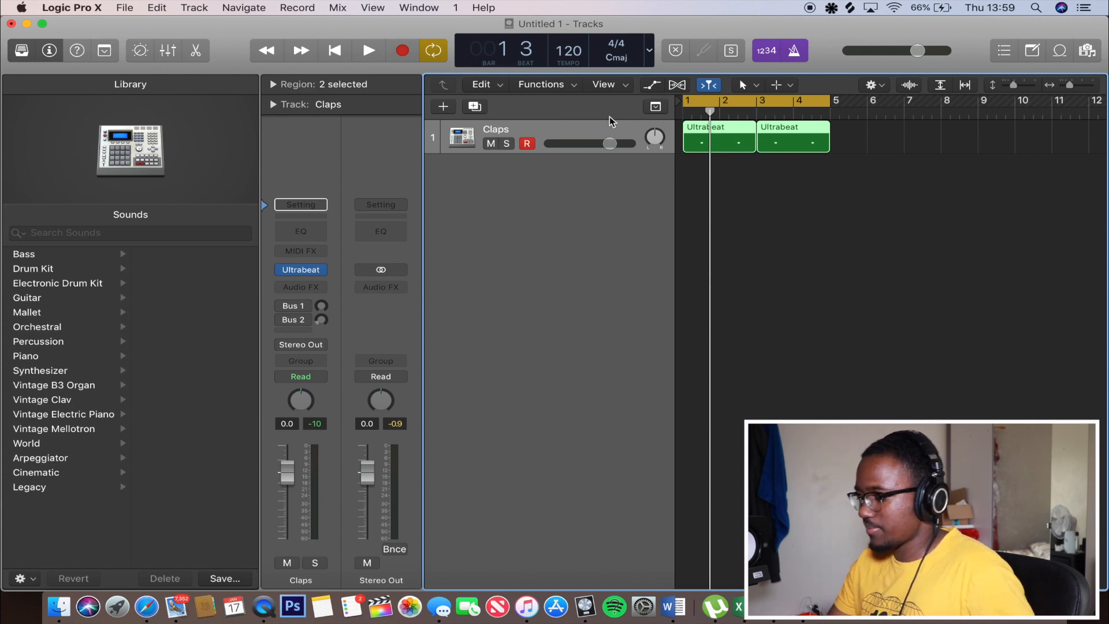
key("super+d")
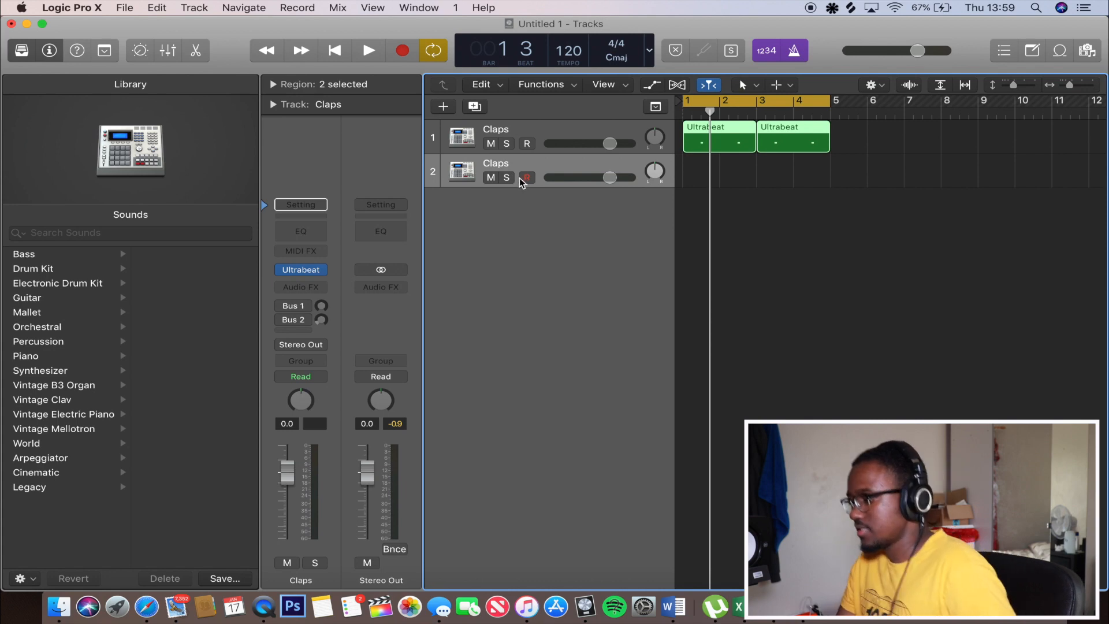
key("super+BackSpace")
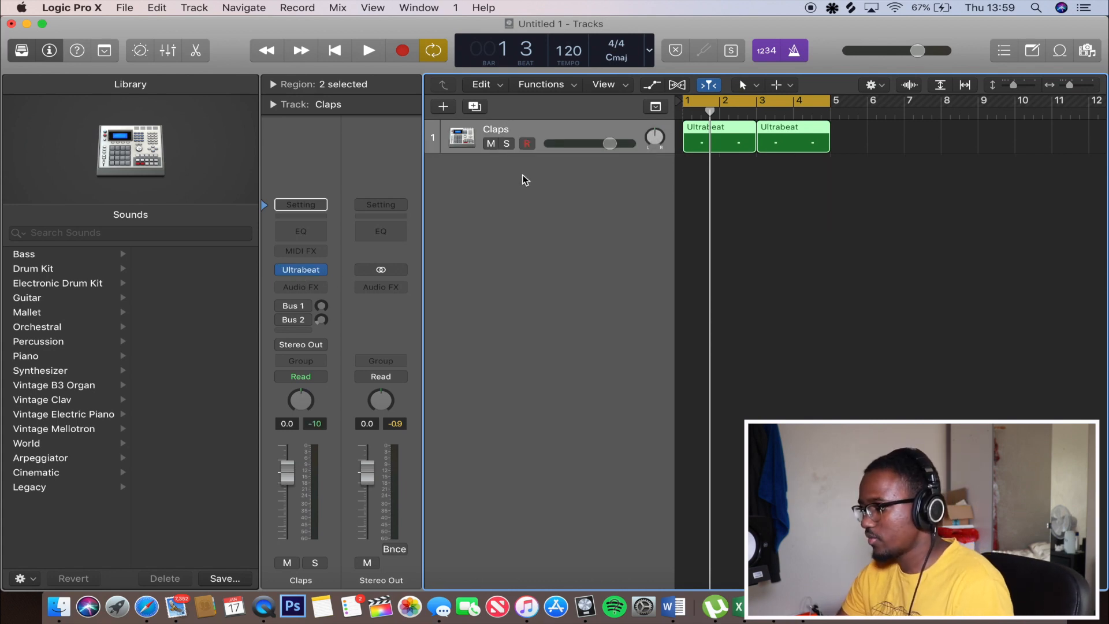
double_click(504, 169)
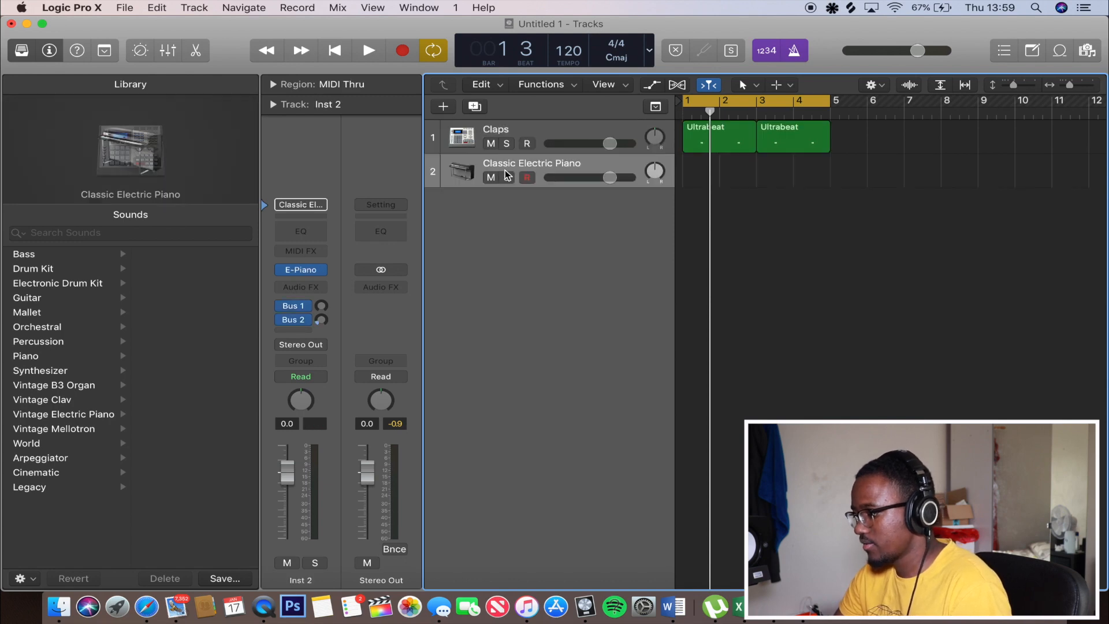
key("super+BackSpace")
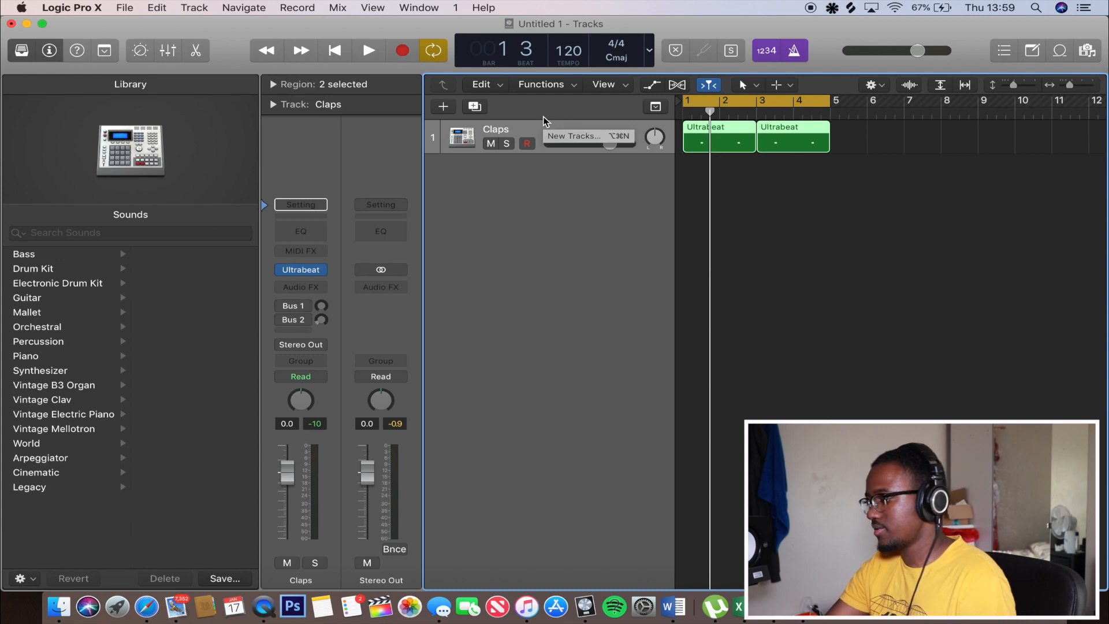
Step: Duplicate the Claps track with its settings and open Ultrabeat on the new track
key("super+d")
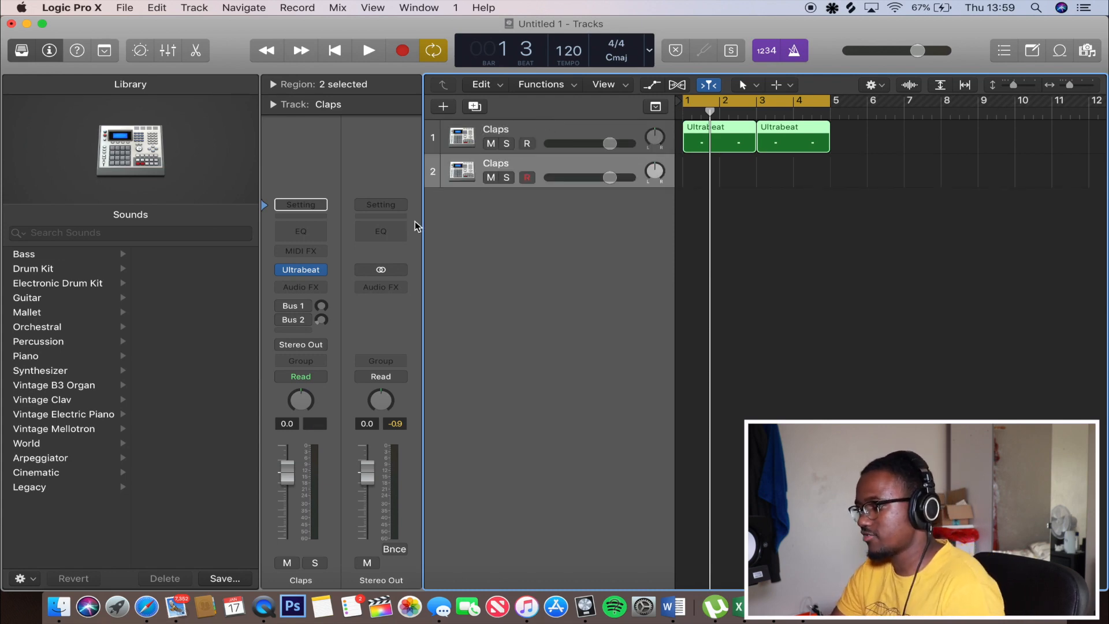
mouse_move(311, 270)
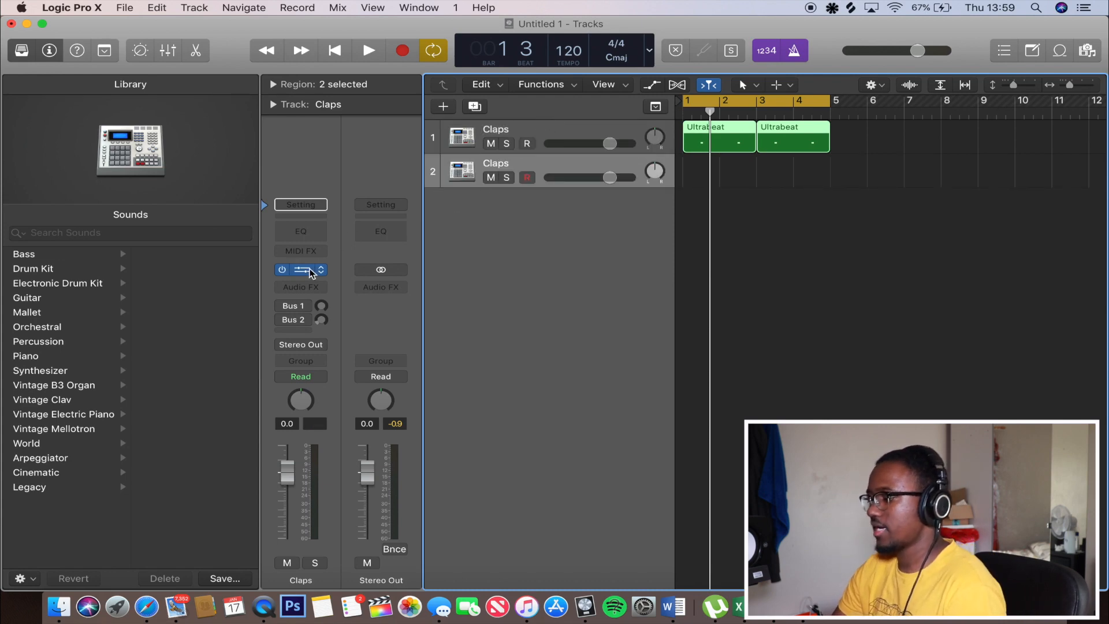
left_click(311, 271)
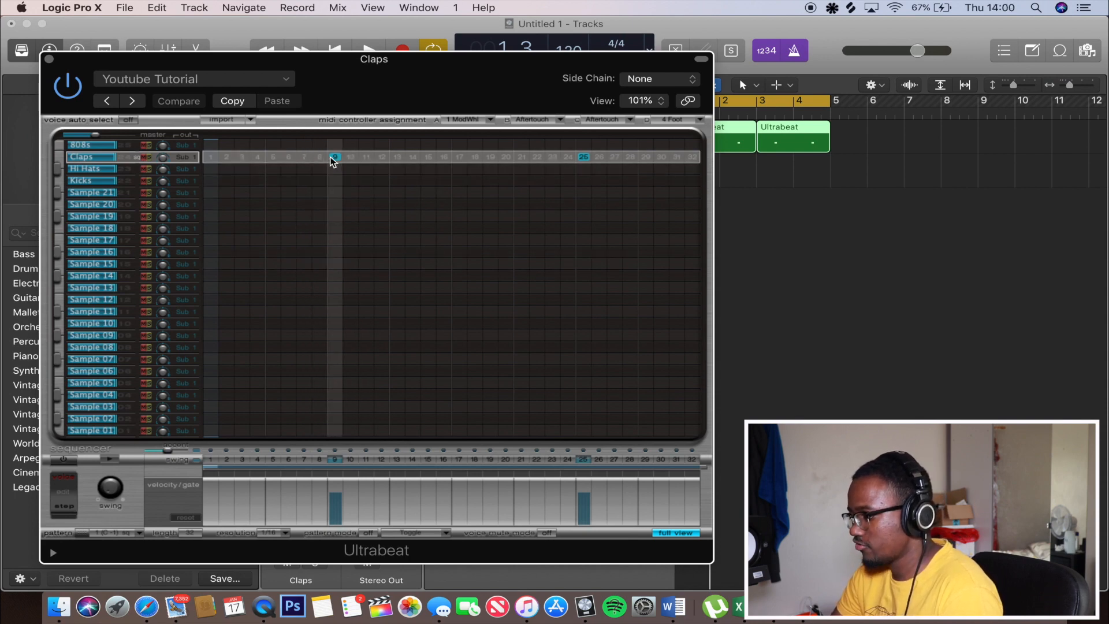
Step: Add hits on every odd step from 1 to 15 of the Hi Hats row
left_click(213, 169)
left_click(242, 168)
left_click(273, 169)
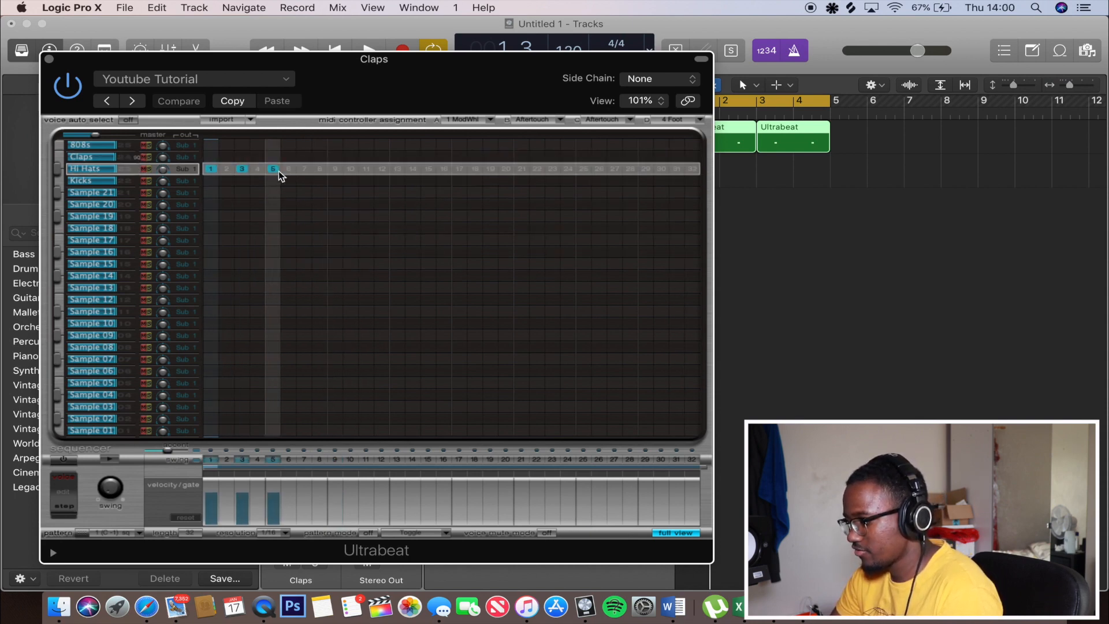
left_click(304, 168)
left_click(335, 169)
left_click(366, 168)
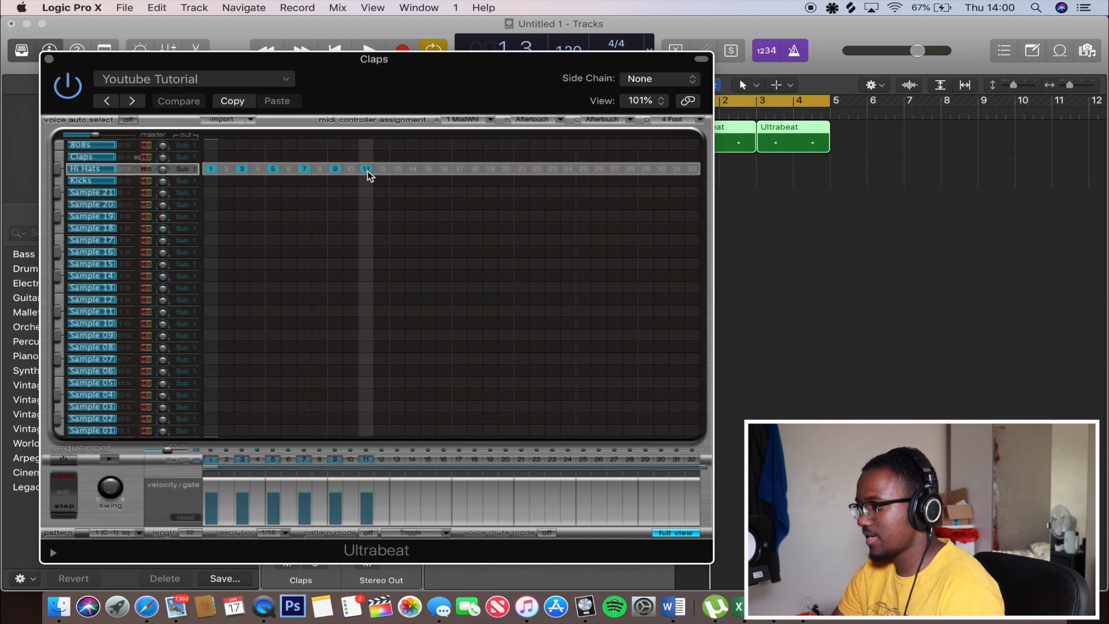
left_click(397, 168)
left_click(428, 168)
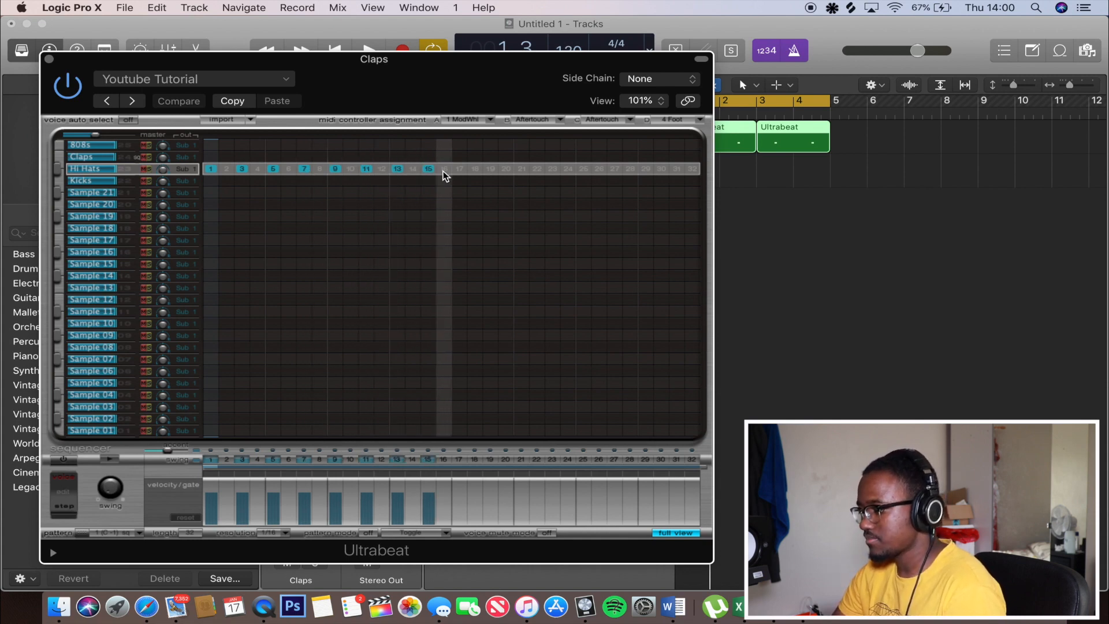
Step: Continue the Hi Hats row with hits on every odd step from 17 to 31
left_click(459, 168)
left_click(490, 168)
left_click(522, 169)
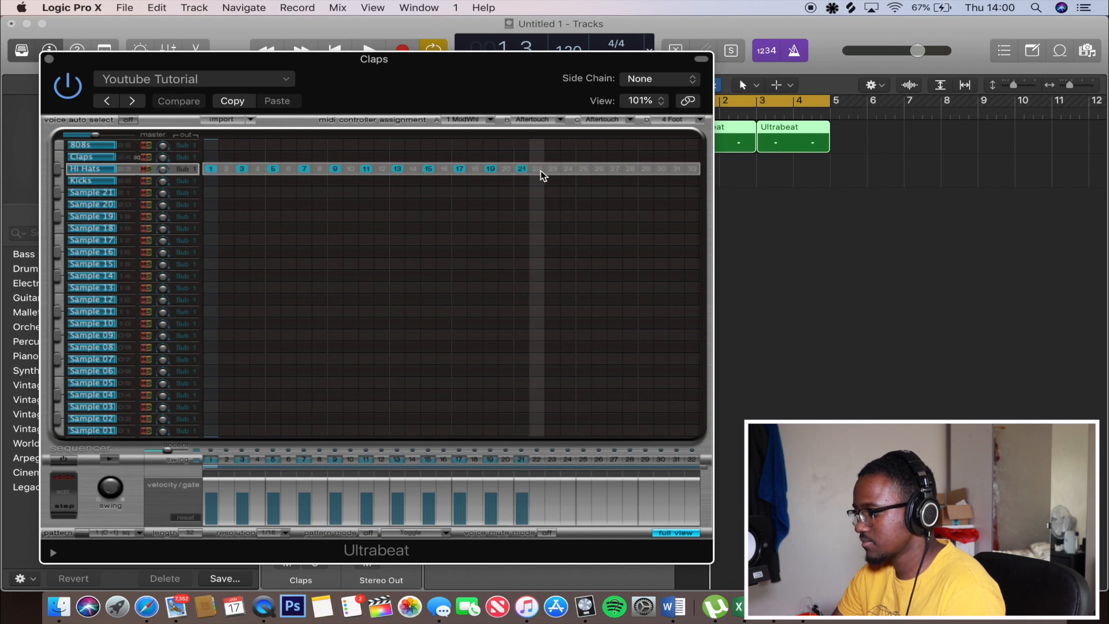
left_click(553, 169)
left_click(584, 168)
left_click(615, 169)
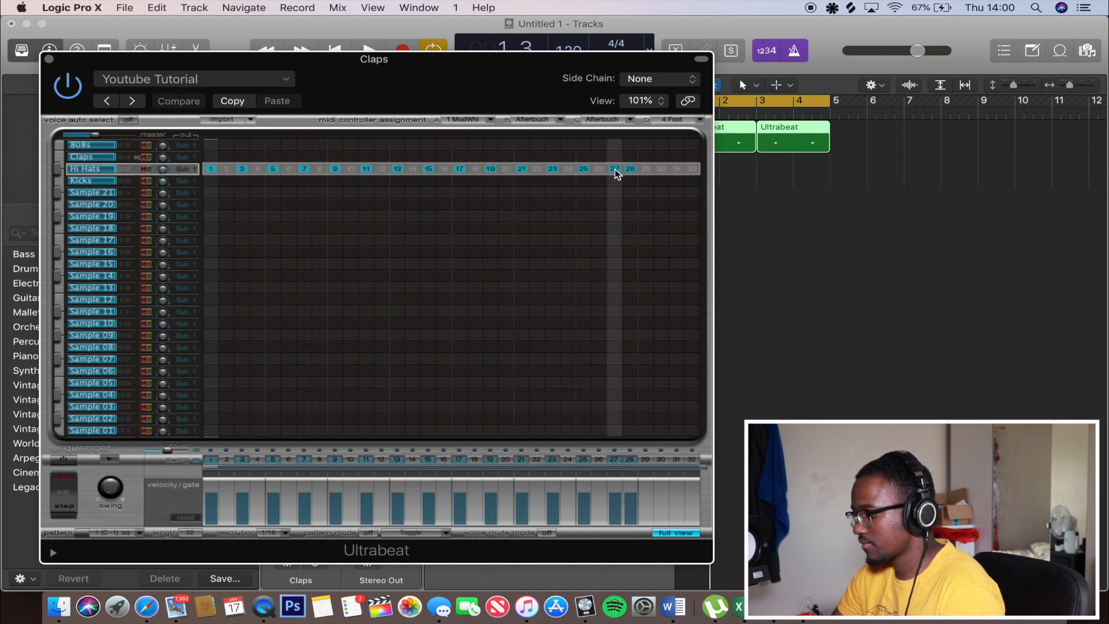
left_click(645, 168)
left_click(676, 169)
Step: Switch on the second track's Ultrabeat sequencer and play the hi-hat pattern with the clap regions
key("space")
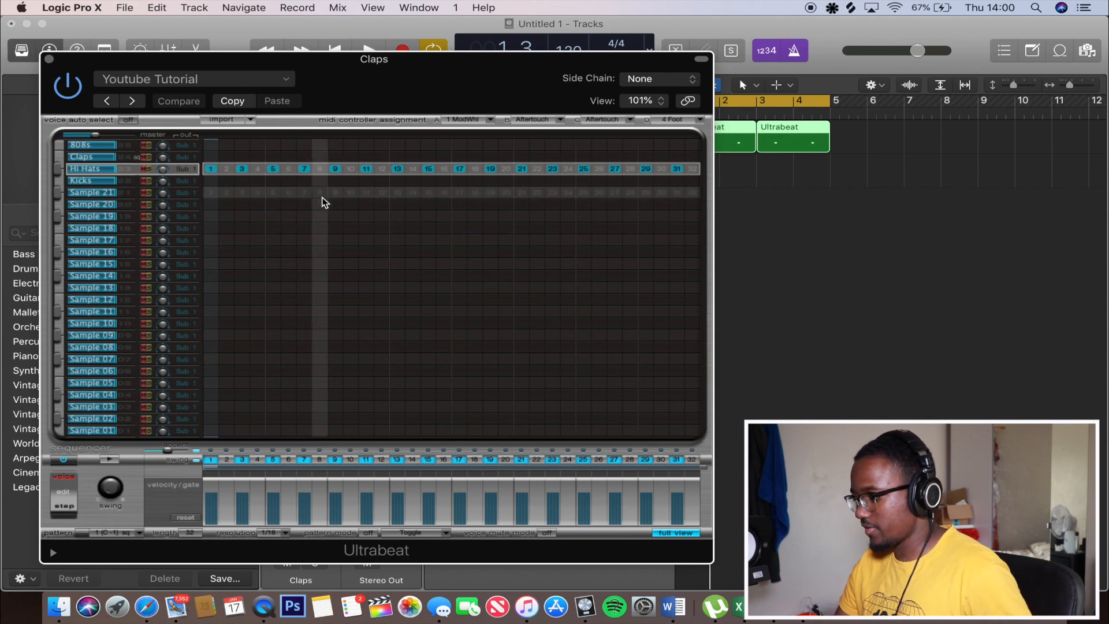
mouse_move(374, 106)
left_mouse_down()
mouse_move(371, 176)
mouse_move(365, 92)
left_mouse_up()
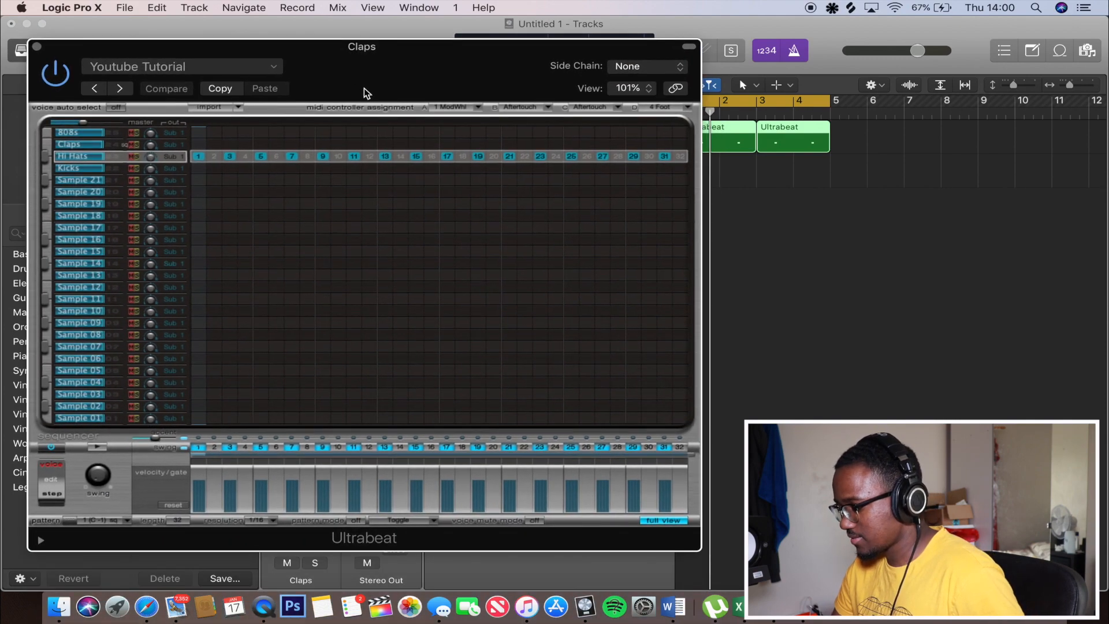
key("space")
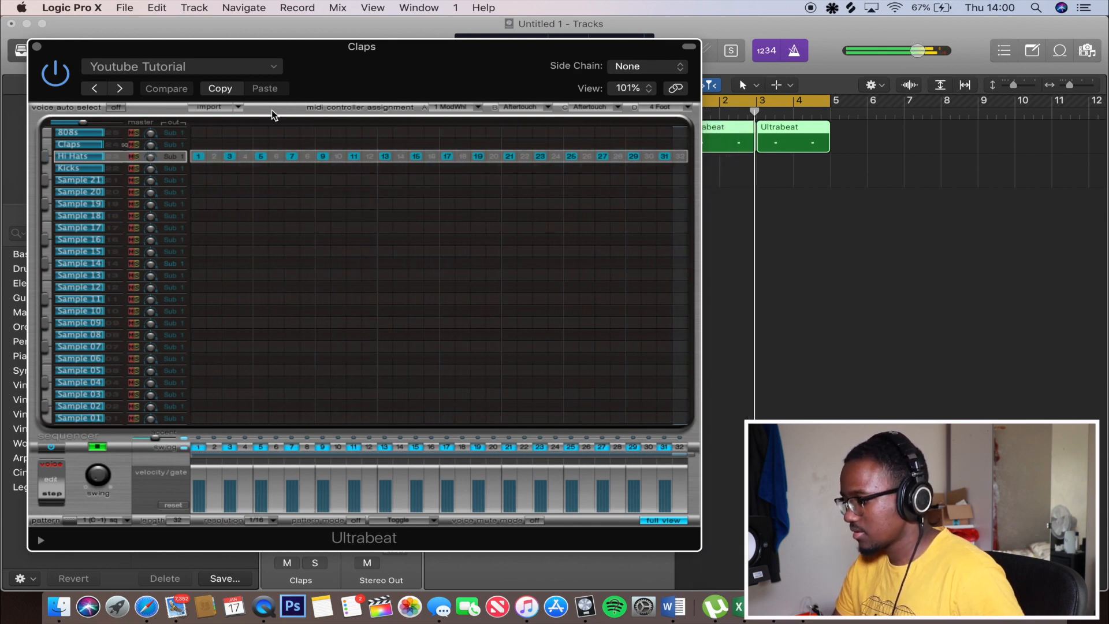
key("space")
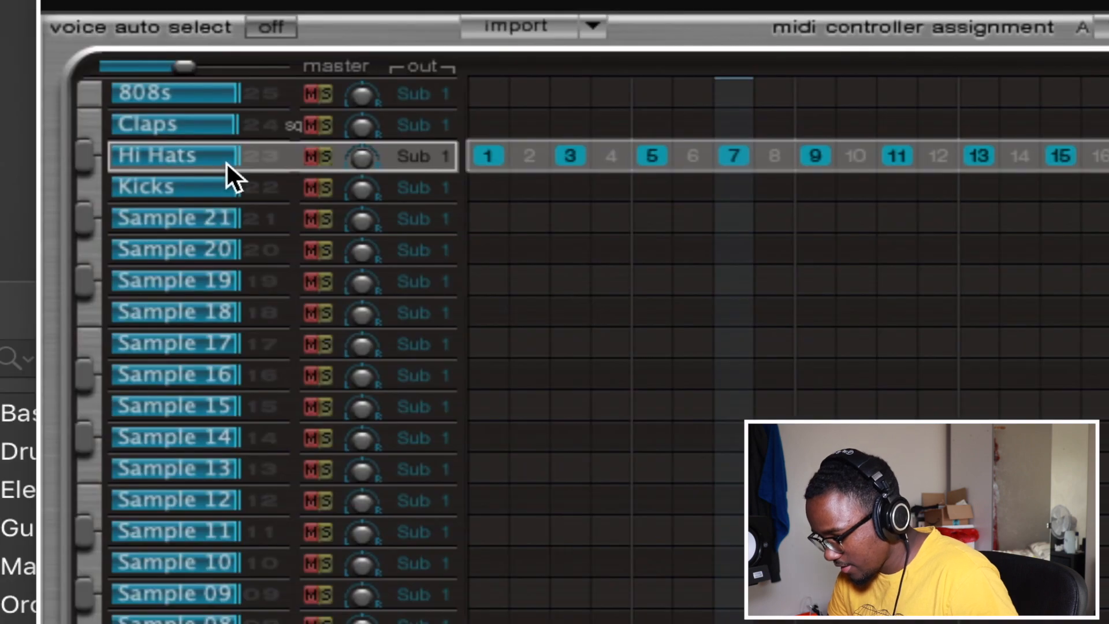
Step: Set the Hi Hats voice level to 2.0 dB and play the arrangement to check the balance
left_click(99, 160)
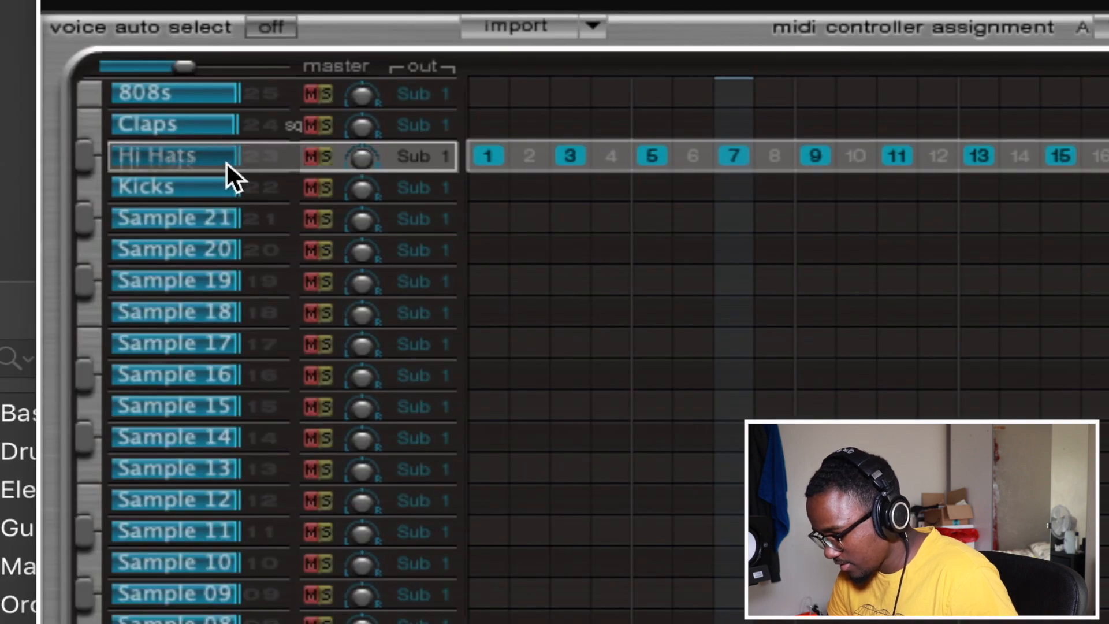
mouse_move(227, 161)
left_mouse_down()
mouse_move(199, 157)
mouse_move(239, 160)
left_mouse_up()
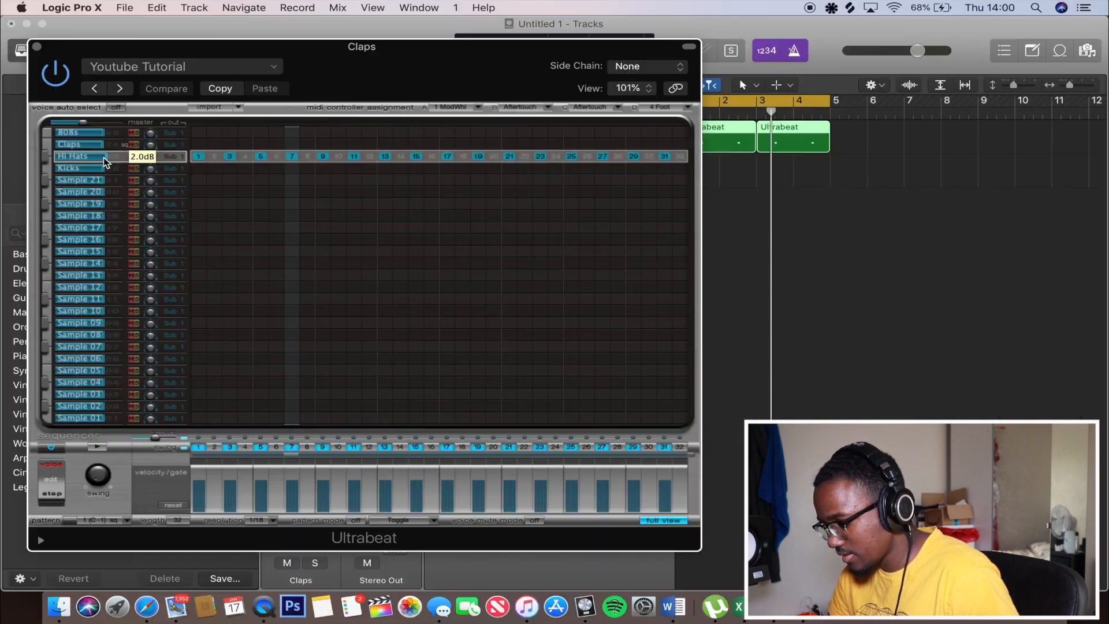
left_click(84, 123)
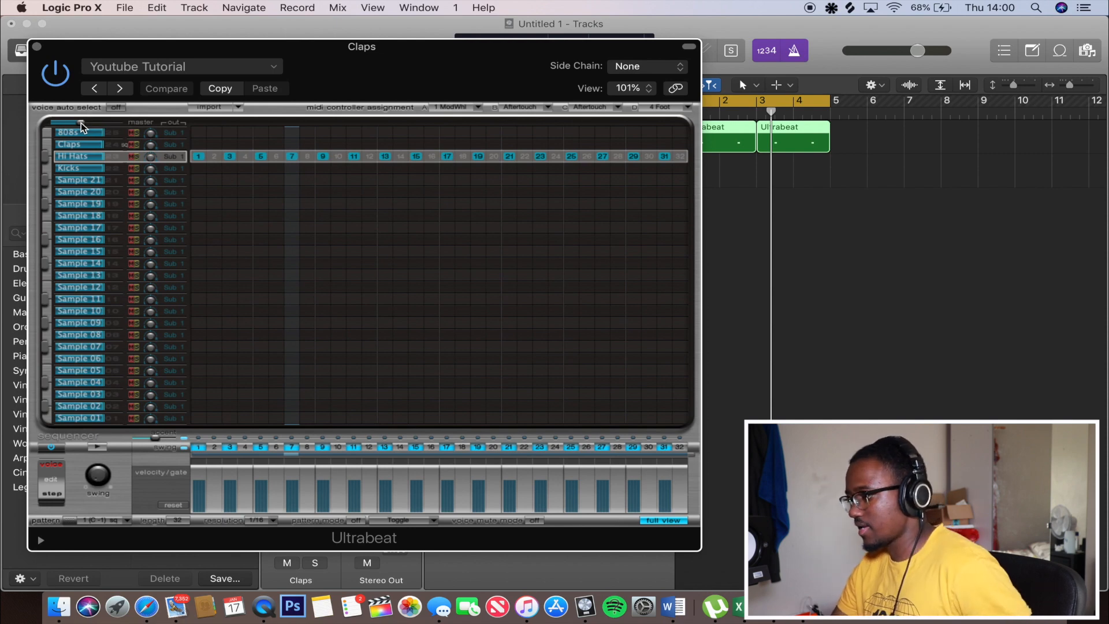
key("space")
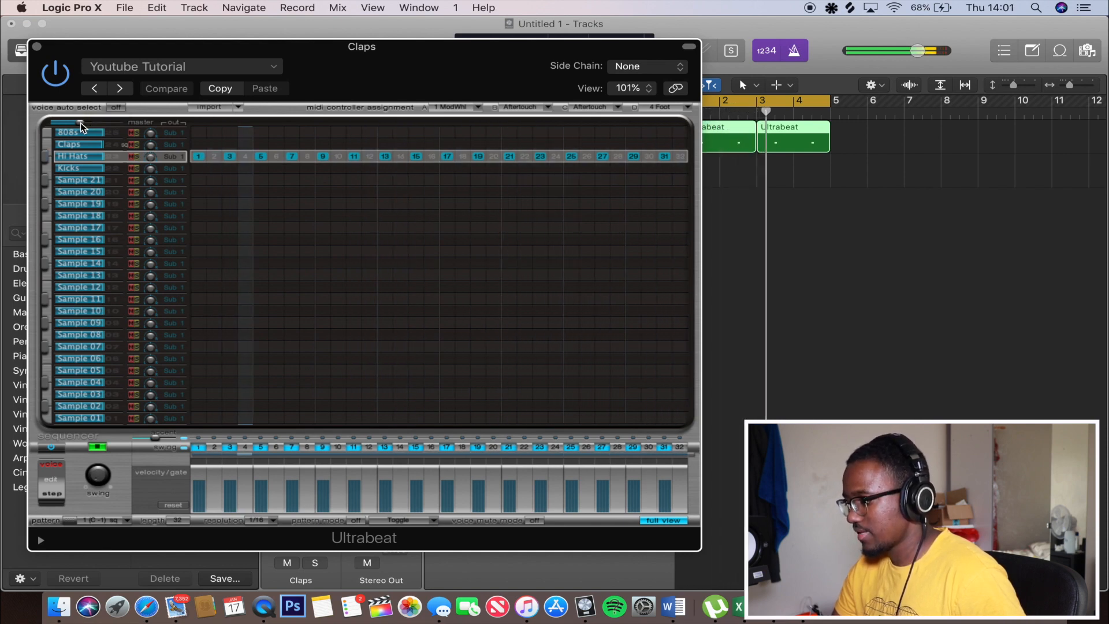
key("space")
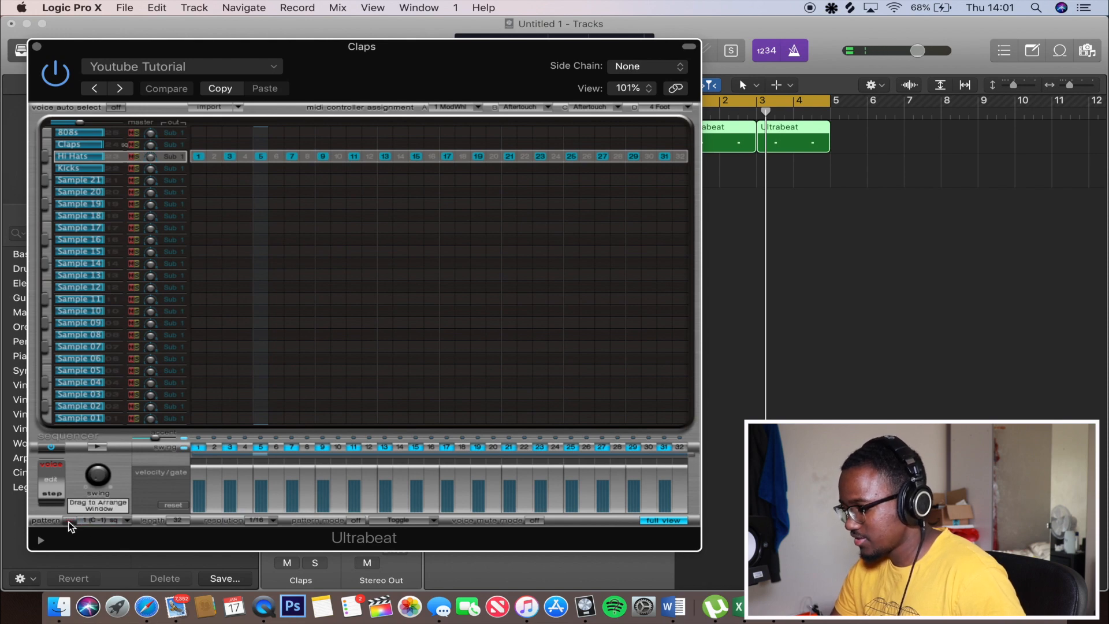
Step: Place the hi-hat pattern as a region at bar 3 of the second track, then switch off its sequencer and close Ultrabeat
left_click_drag(69, 524, 773, 173)
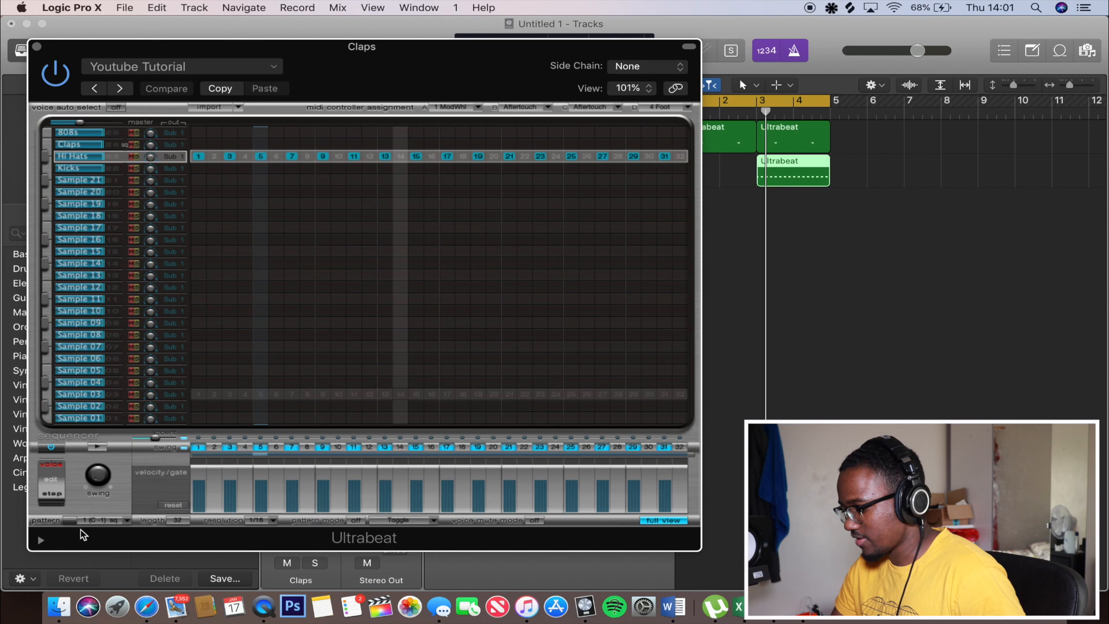
left_click(70, 446)
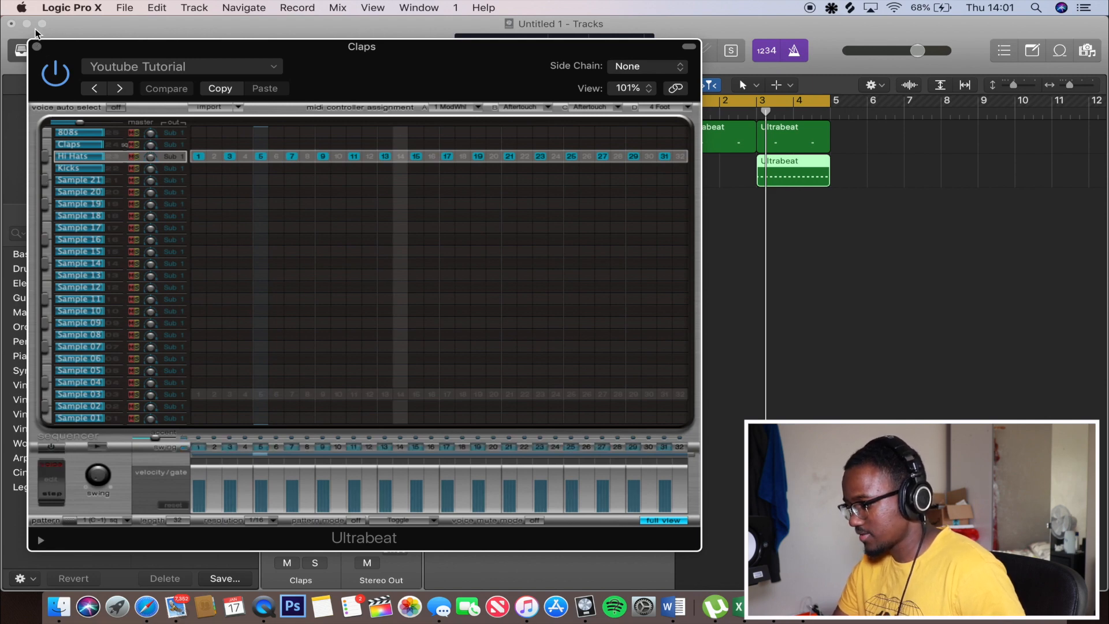
left_click(37, 46)
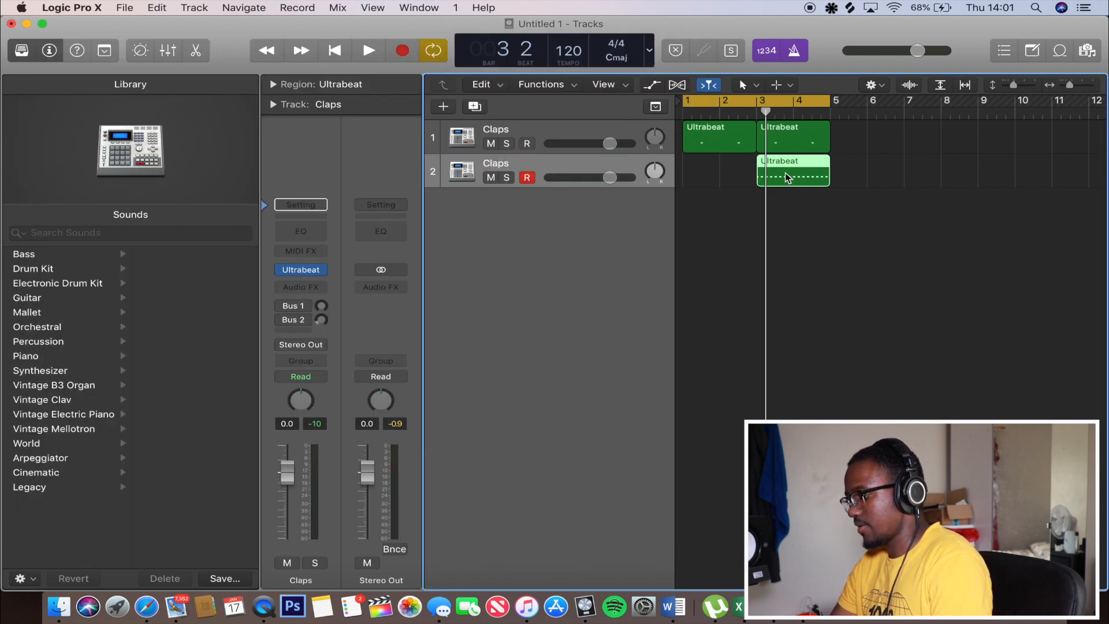
Step: Copy the hi-hat region to bar 1 of the second track and play both tracks with the metronome click turned off
left_click_drag(787, 177, 726, 181)
key("space")
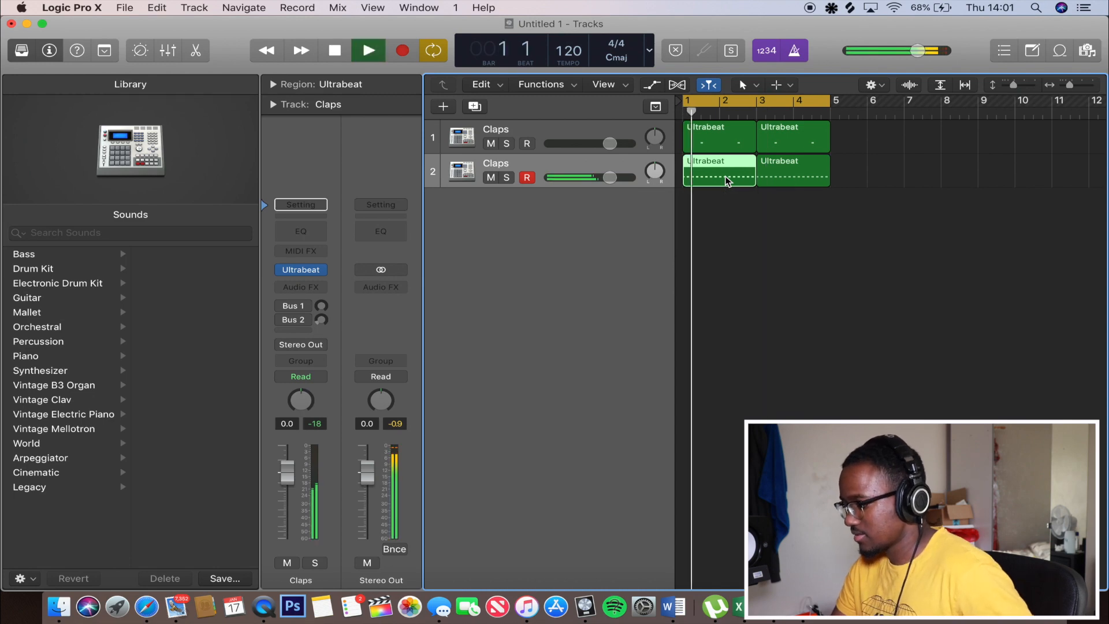
left_click(302, 270)
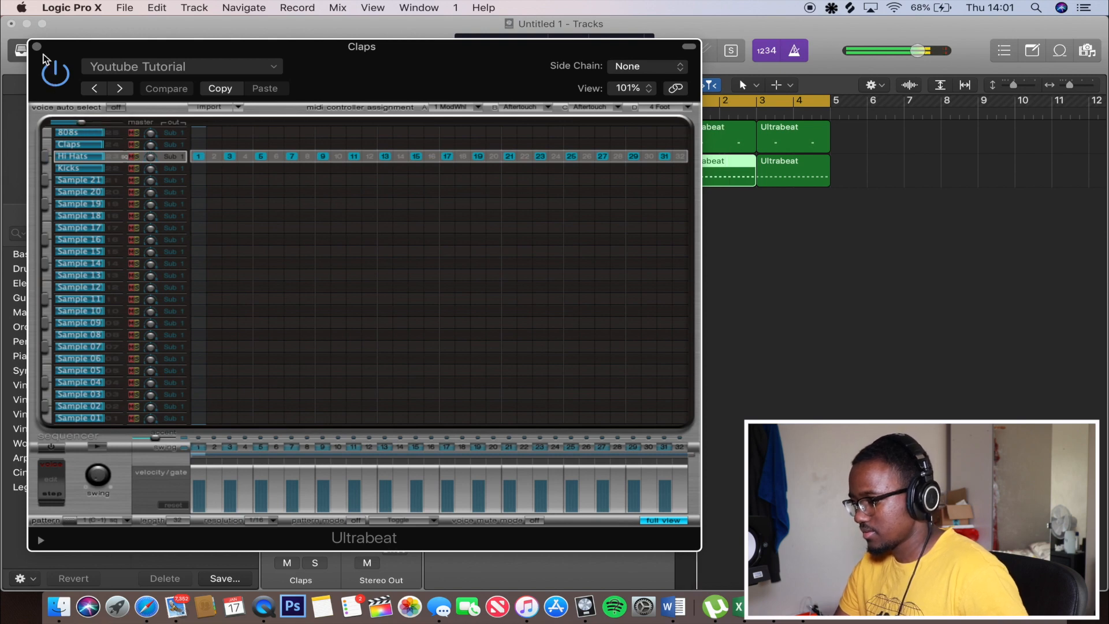
left_click(36, 46)
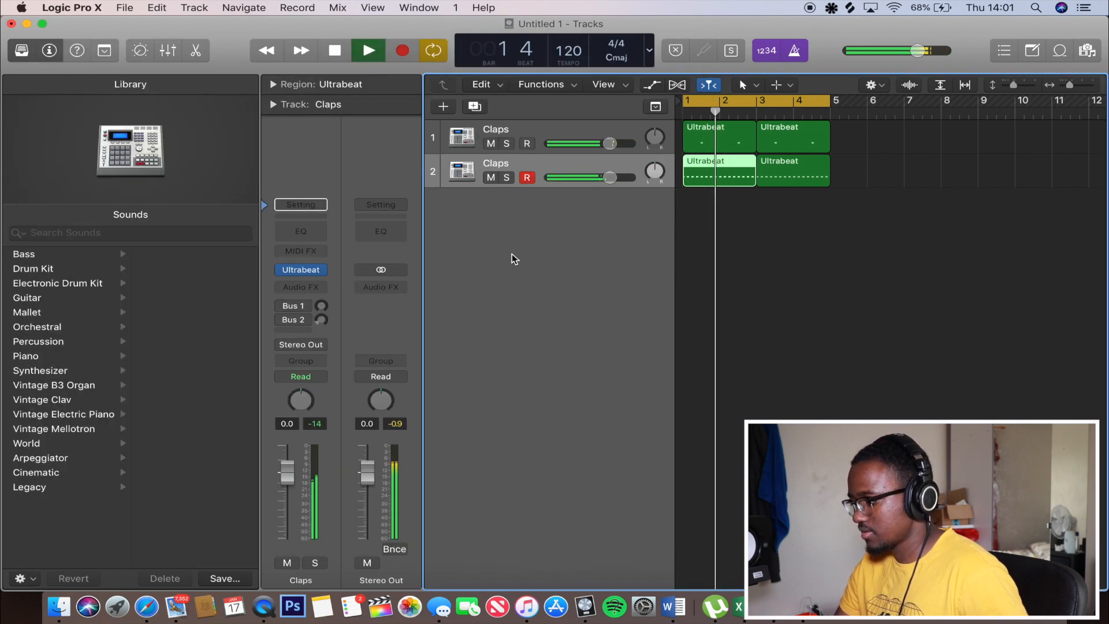
left_click(804, 56)
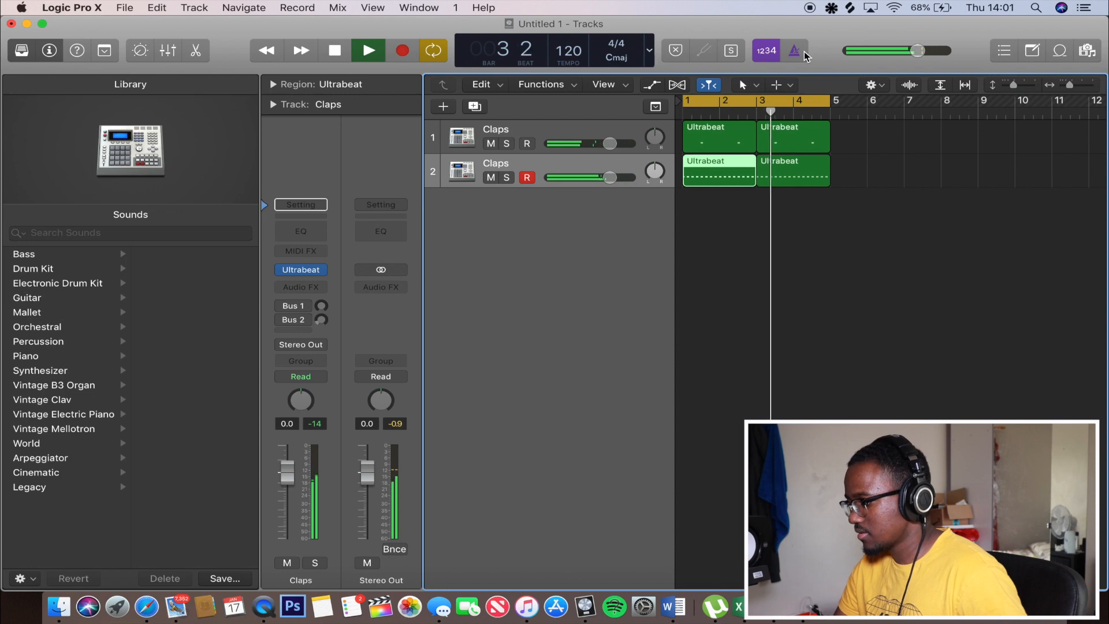
key("space")
Step: Rename the second track as Hi Hats
double_click(525, 162)
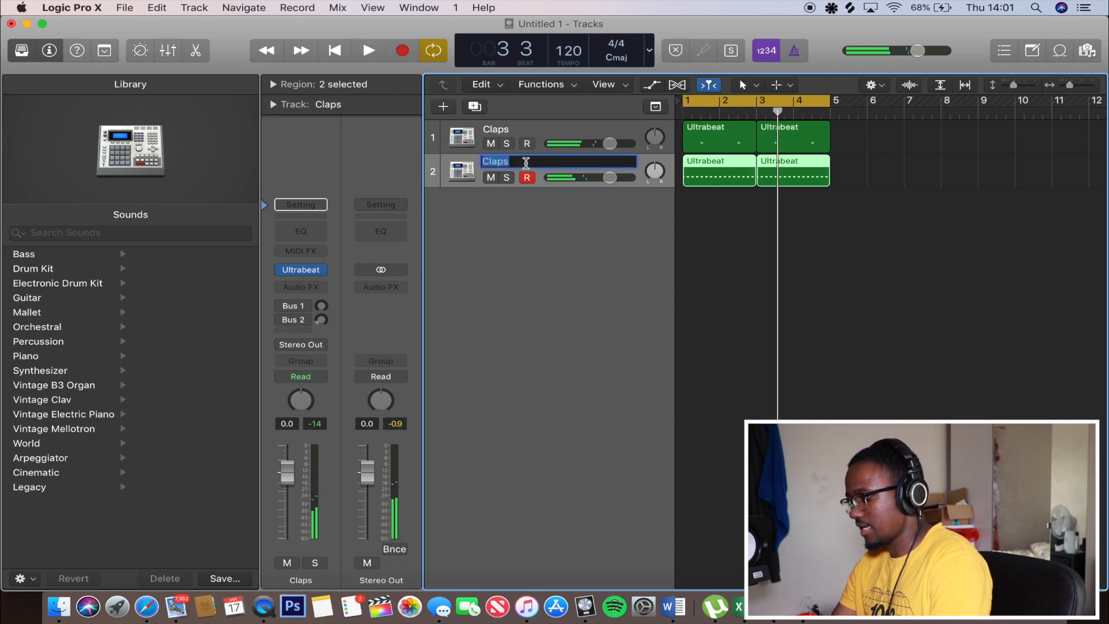
type("Hi Hats")
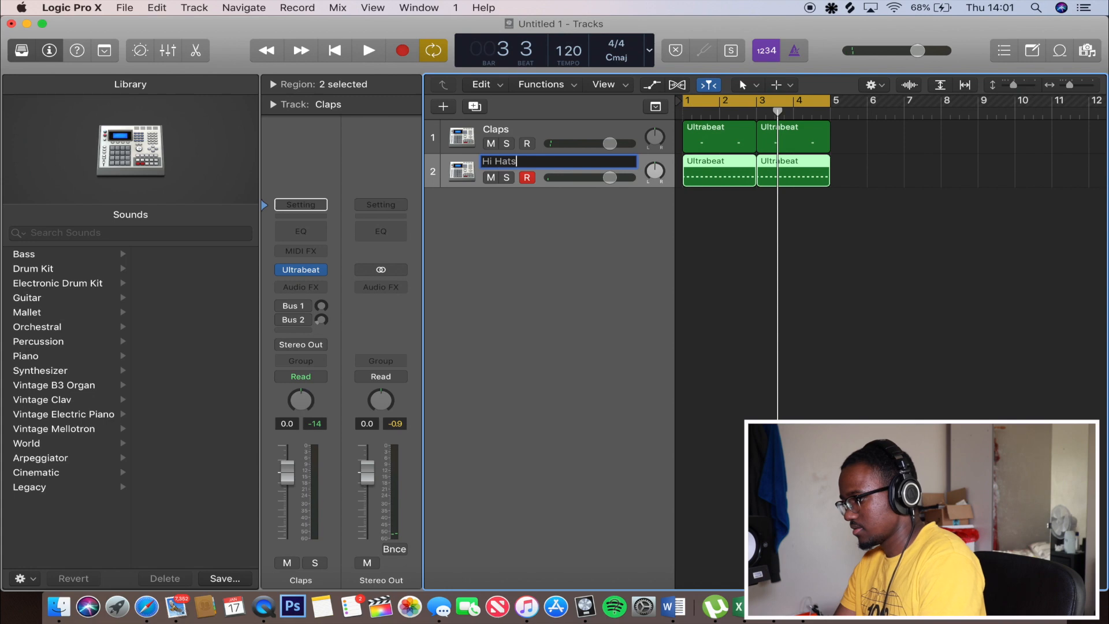
key("Return")
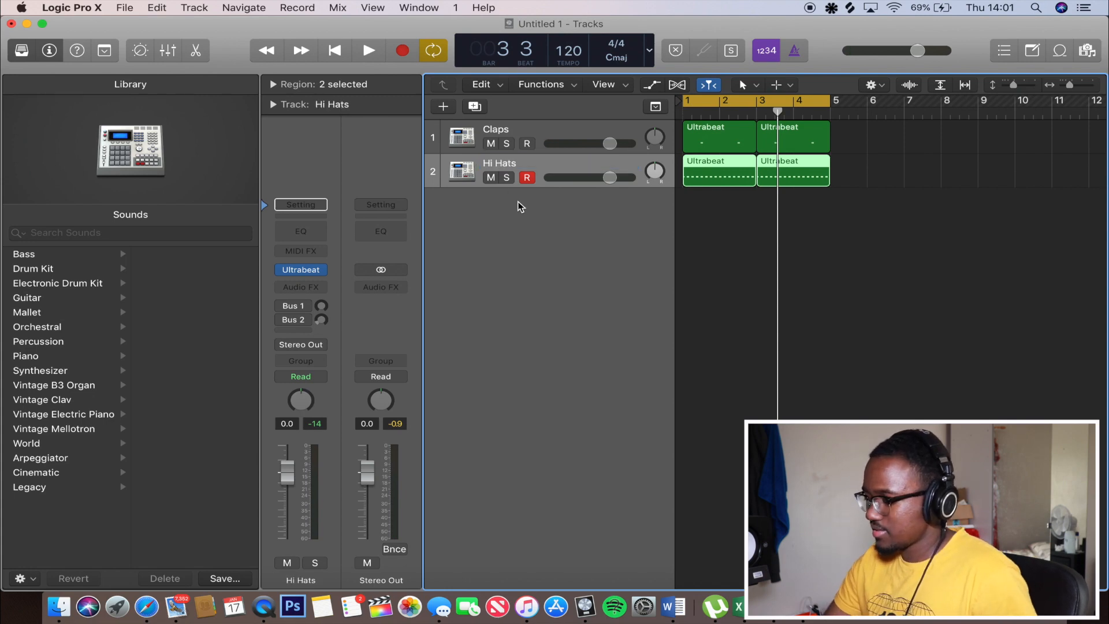
Step: Duplicate the Hi Hats track with its settings and name the new track Kicks
key("super+d")
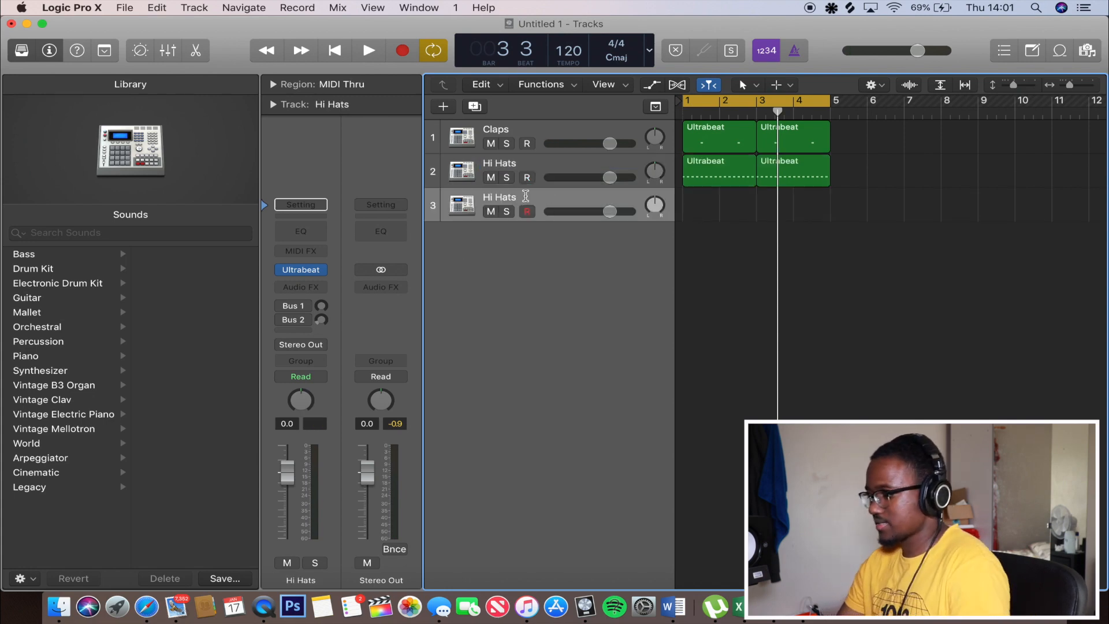
double_click(525, 195)
type("Kick")
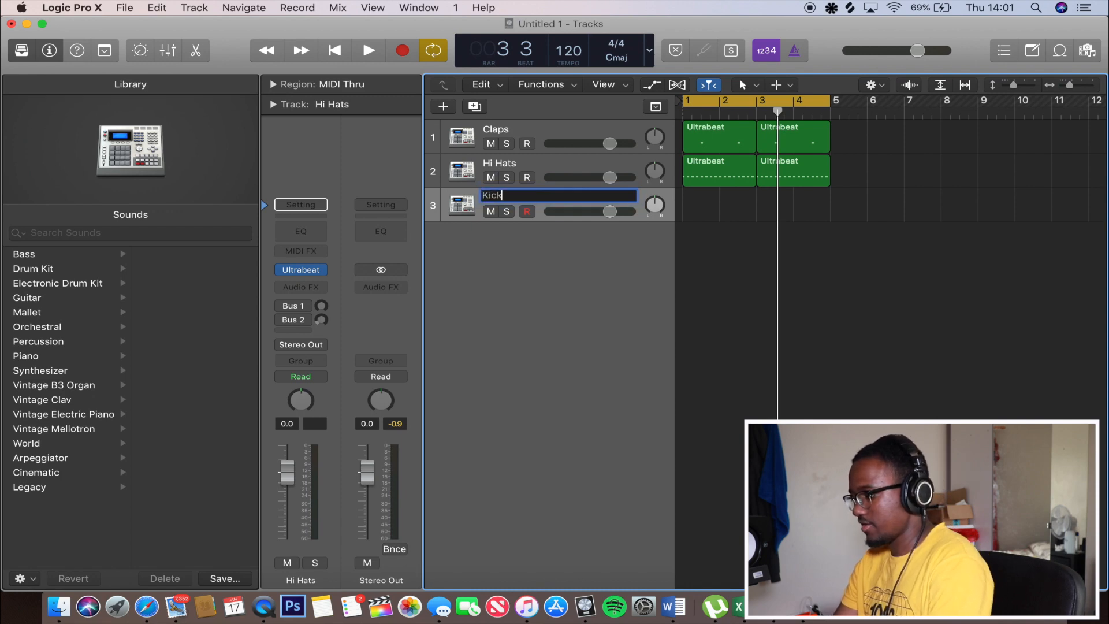
type("s")
key("Return")
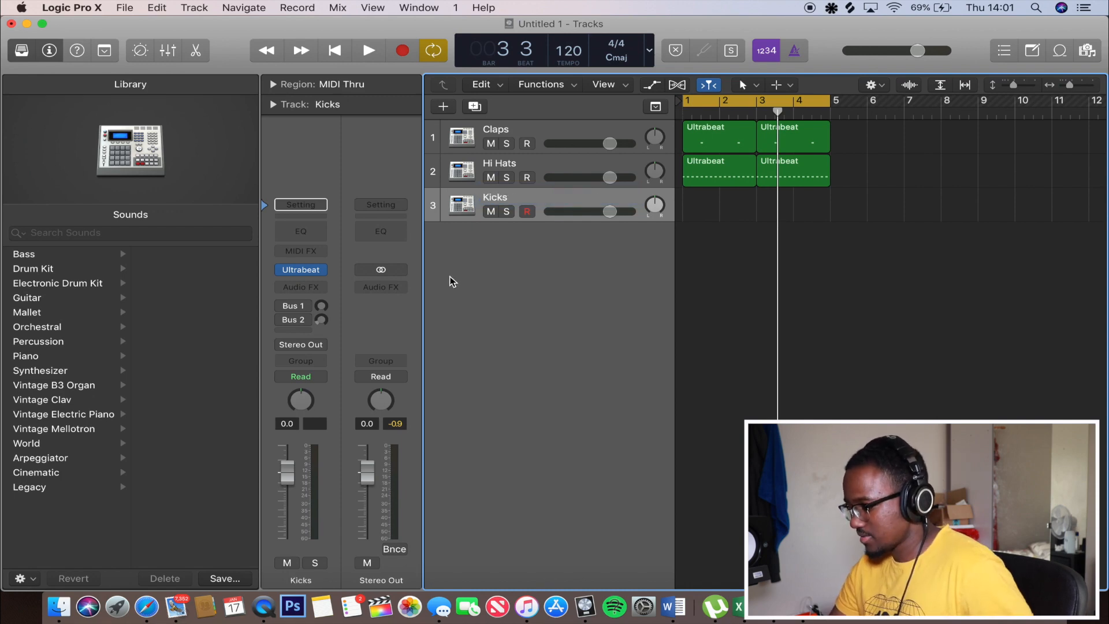
Step: Open Ultrabeat on the Kicks track, add a hit on step 1 of the Kicks row and switch on the sequencer
left_click(302, 271)
left_click_drag(209, 170, 909, 167)
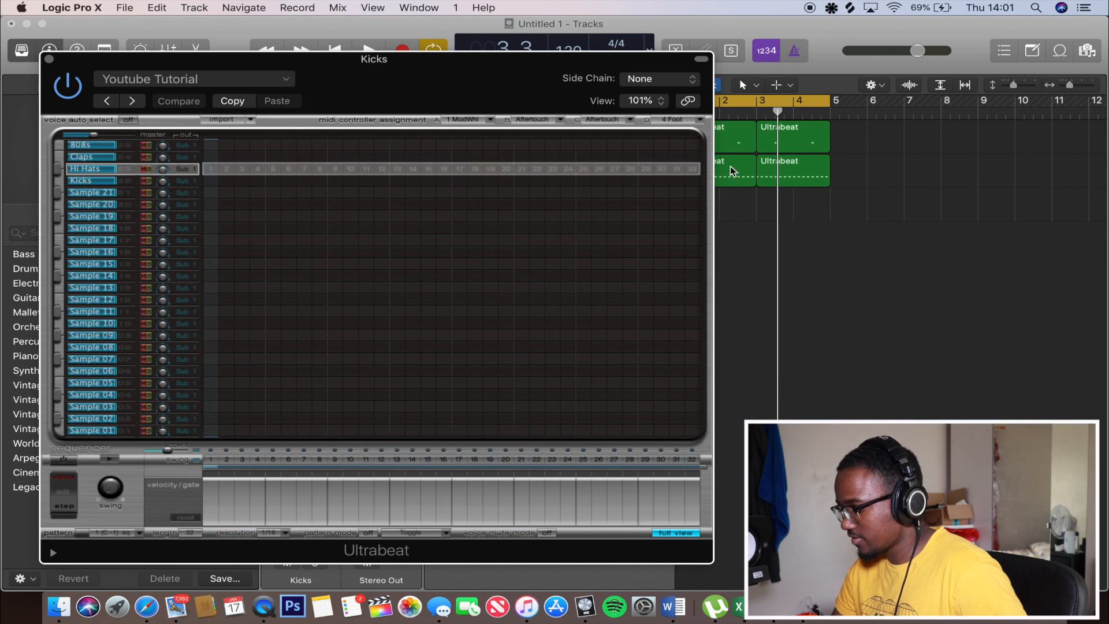
left_click(211, 182)
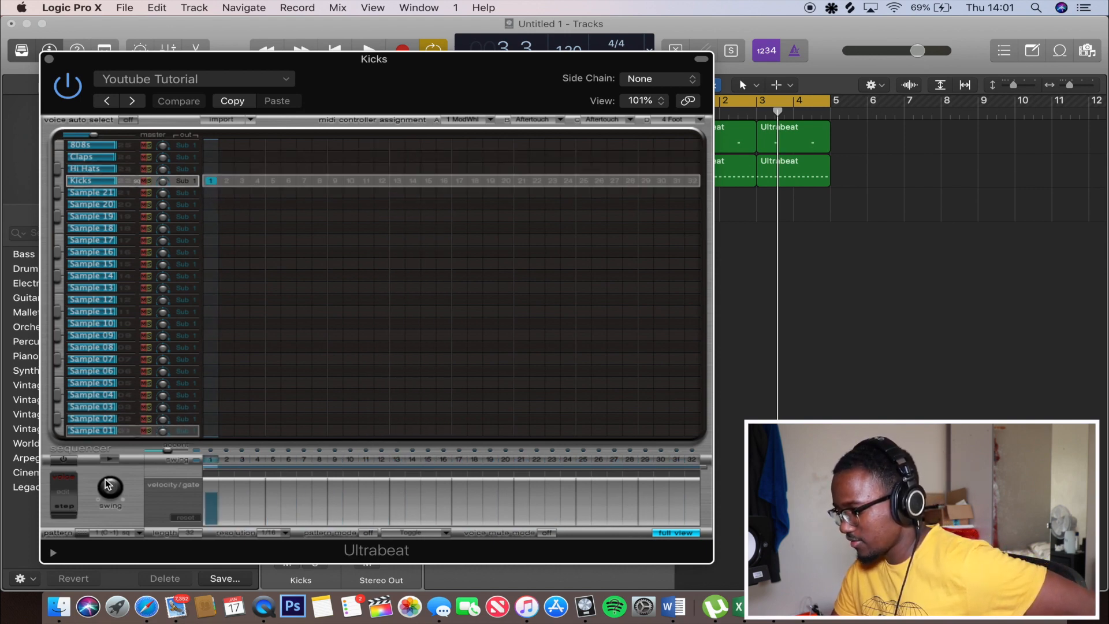
left_click(64, 459)
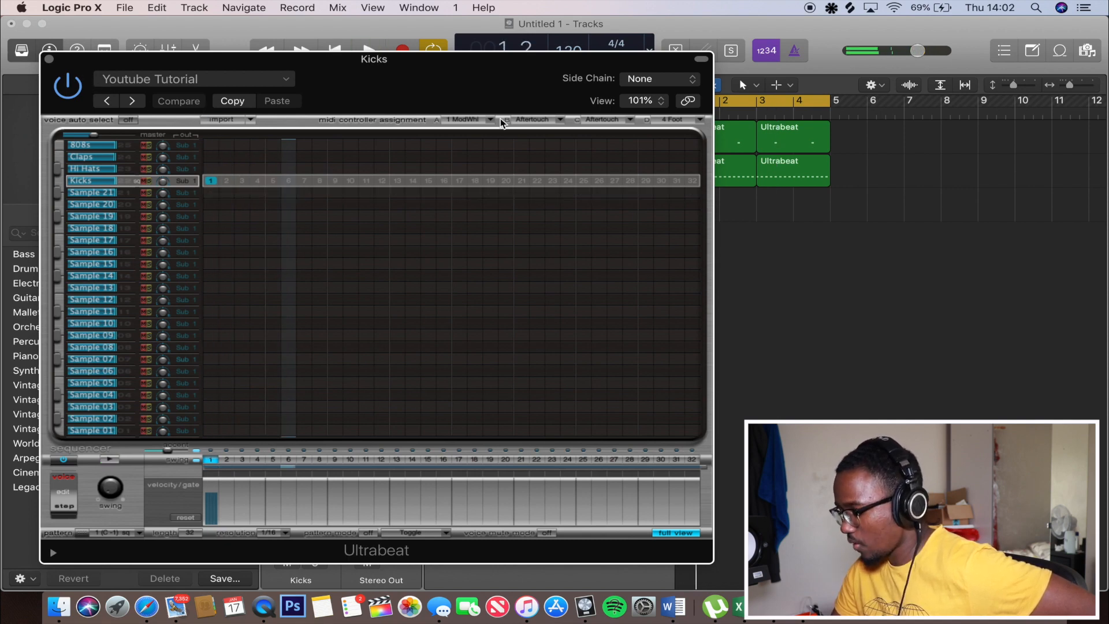
Step: Add hits on steps 5 and 11 of the Kicks row while checking the pattern in playback
left_click_drag(215, 68, 271, 71)
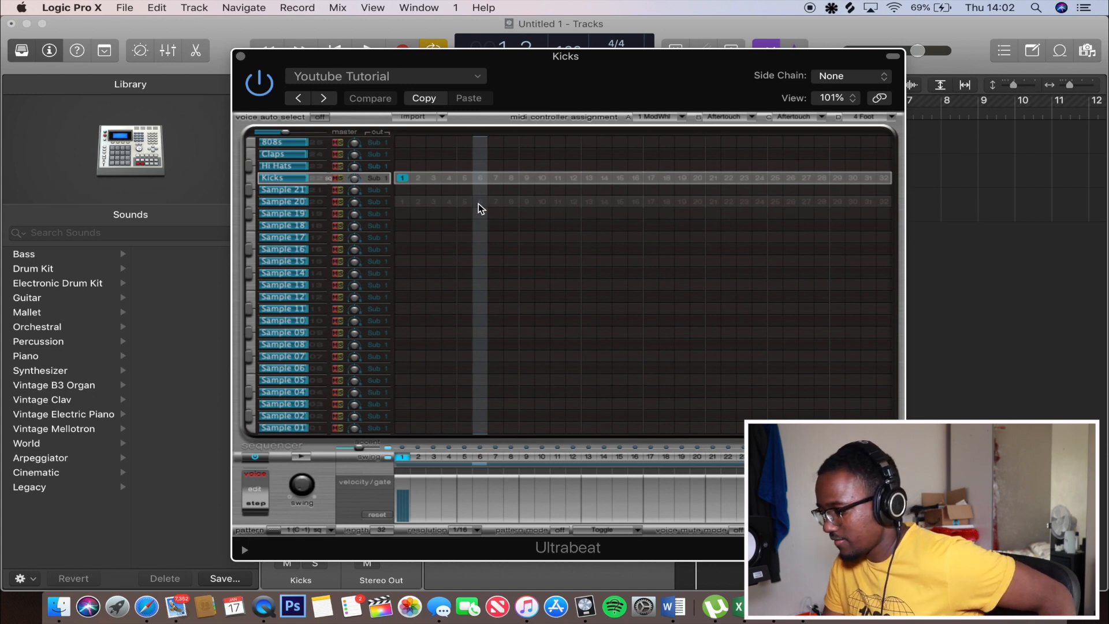
key("space")
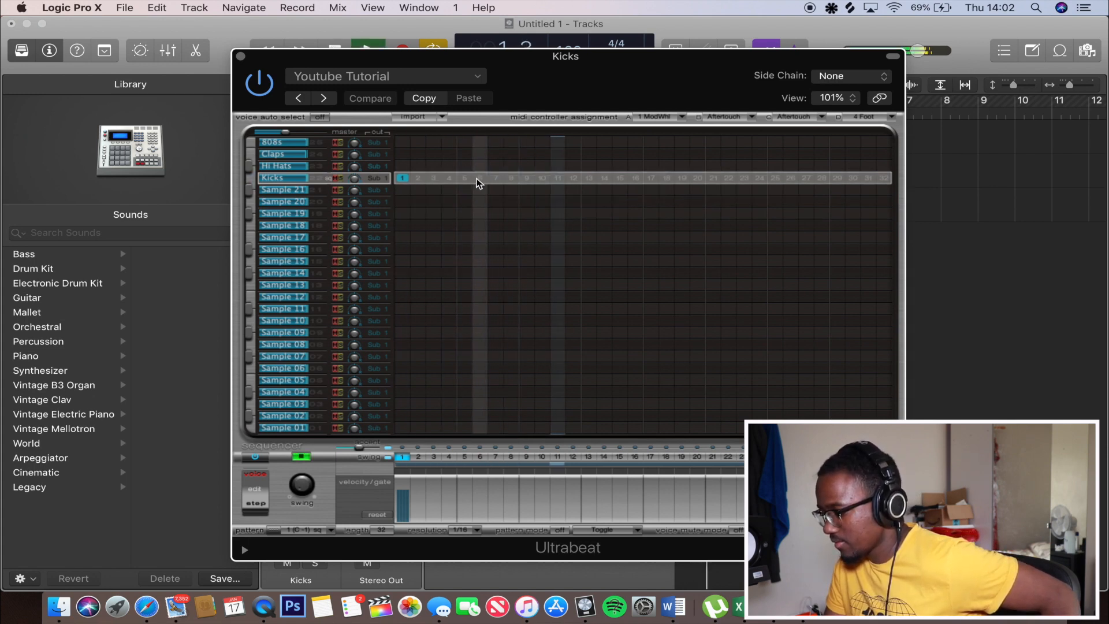
left_click(465, 178)
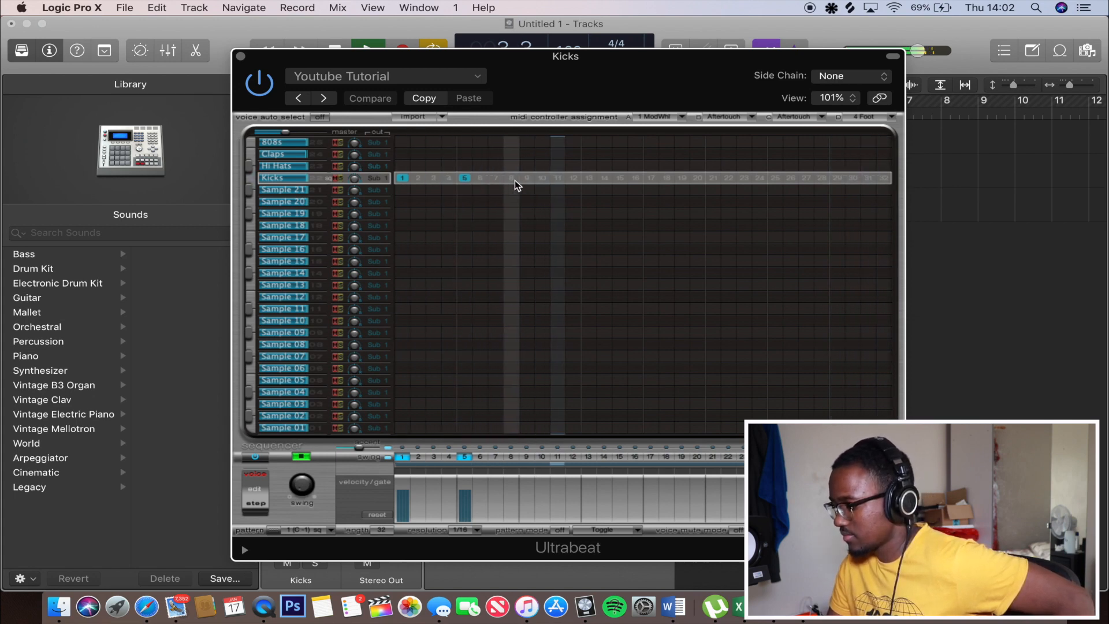
key("space")
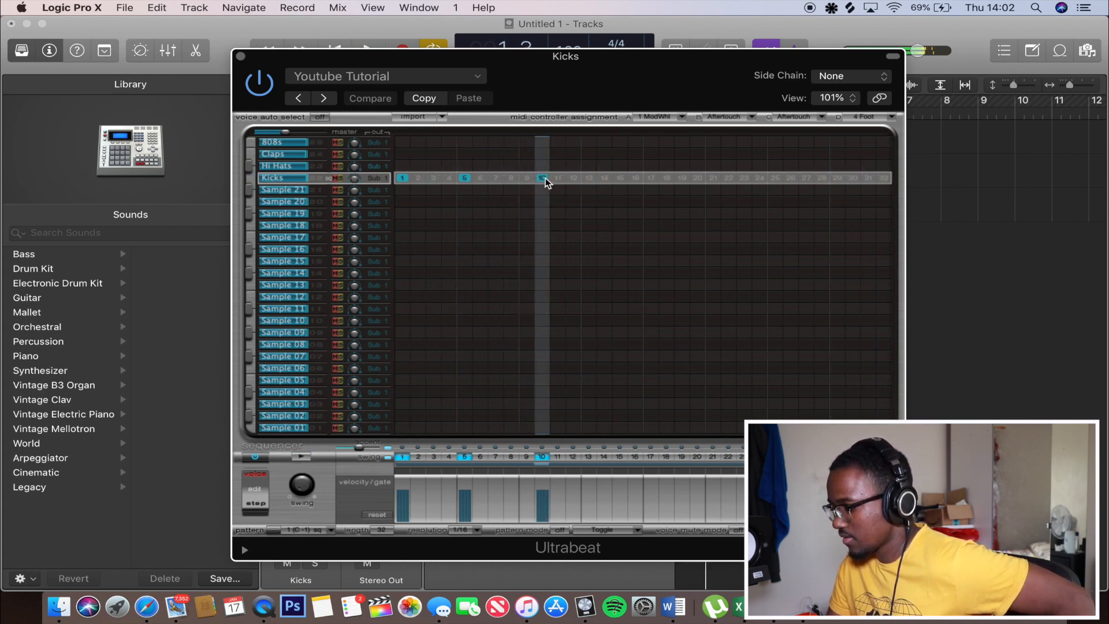
left_click(559, 179)
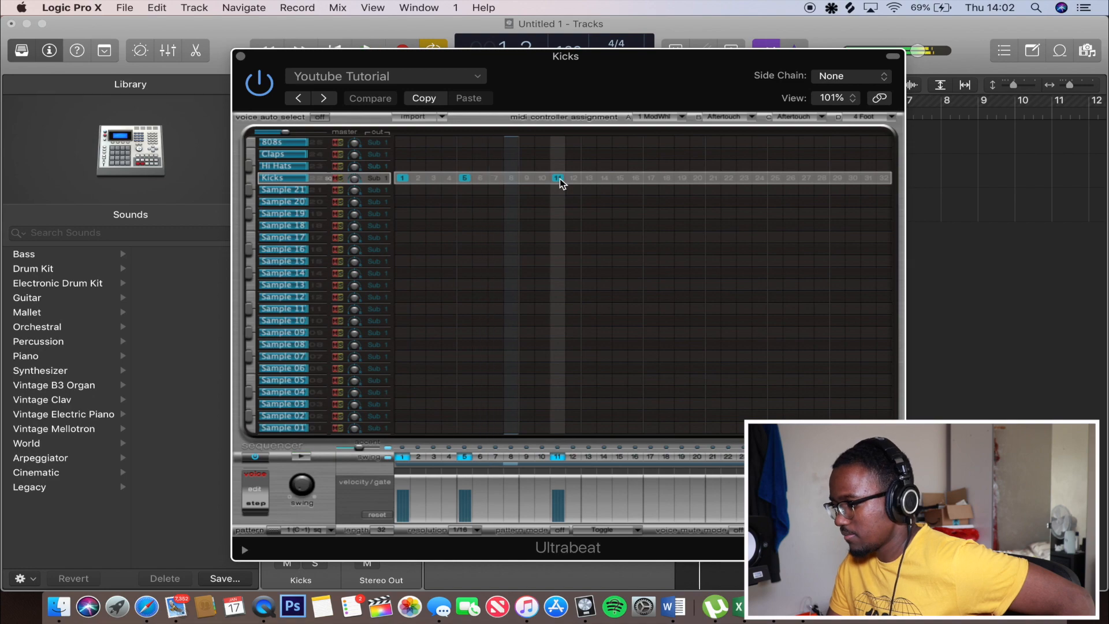
left_click_drag(603, 87, 586, 195)
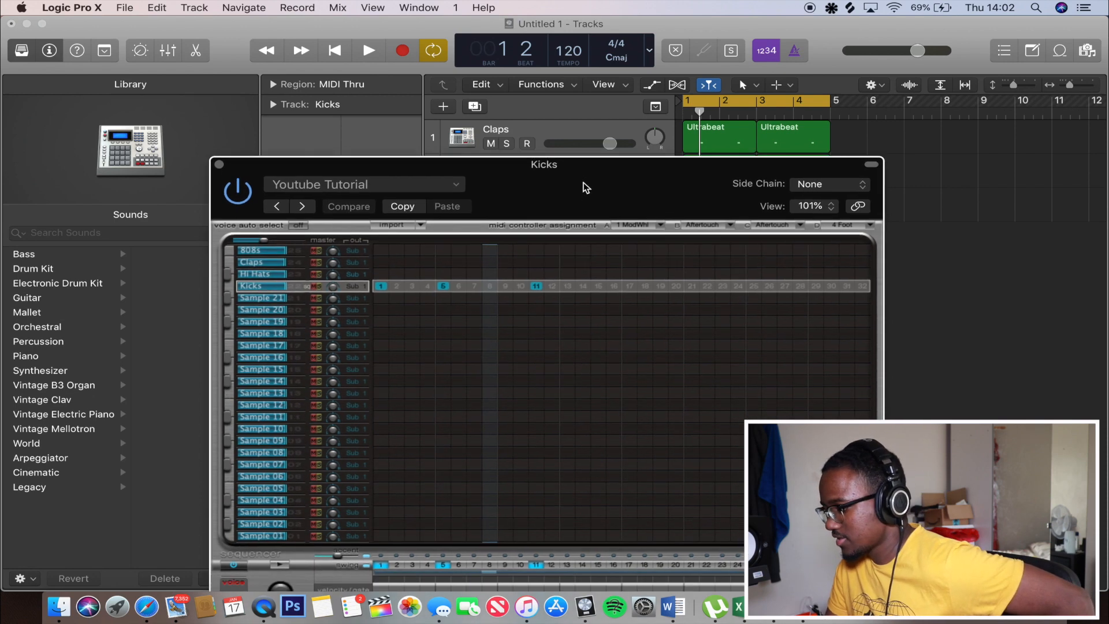
left_click_drag(586, 195, 582, 81)
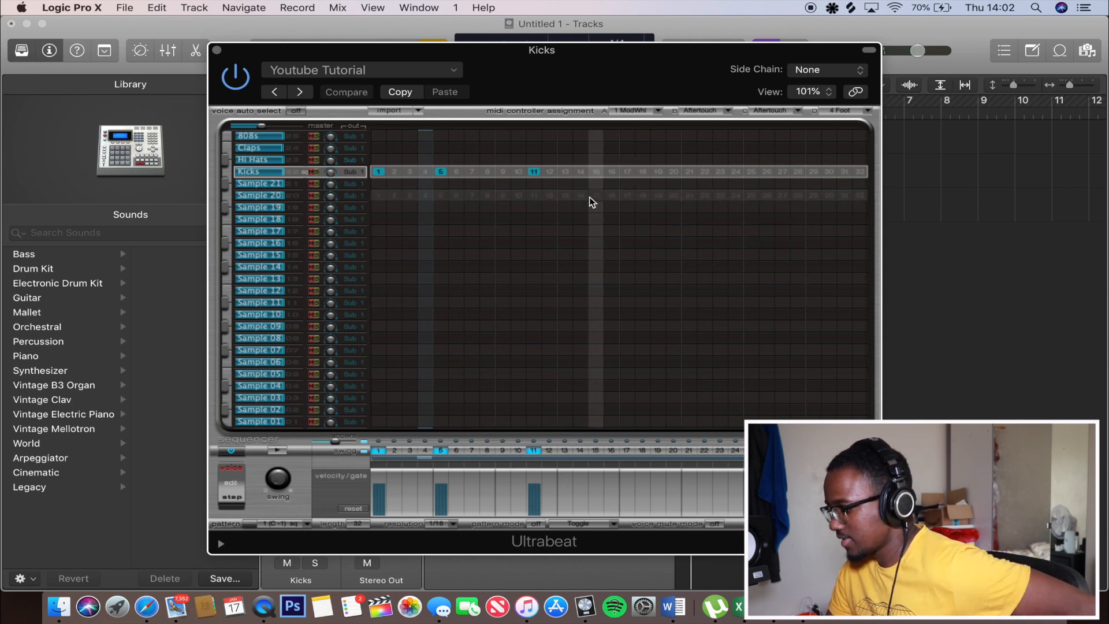
Step: During playback, try the third kick on step 10 instead of step 11, and finally place it on step 13
key("space")
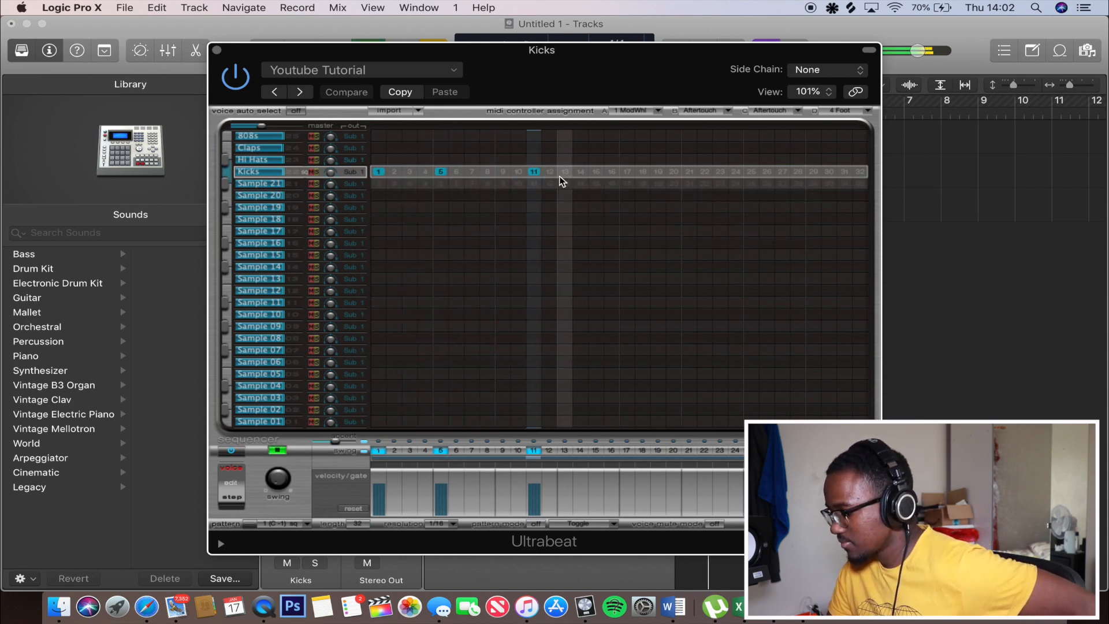
left_click(534, 172)
left_click(518, 172)
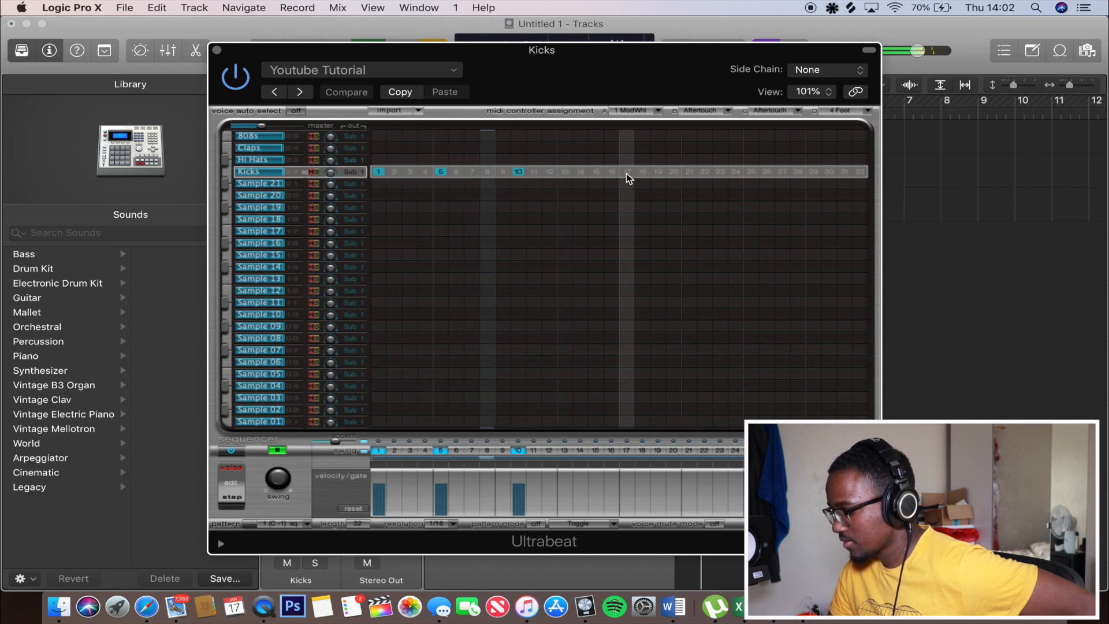
left_click(518, 172)
left_click(565, 171)
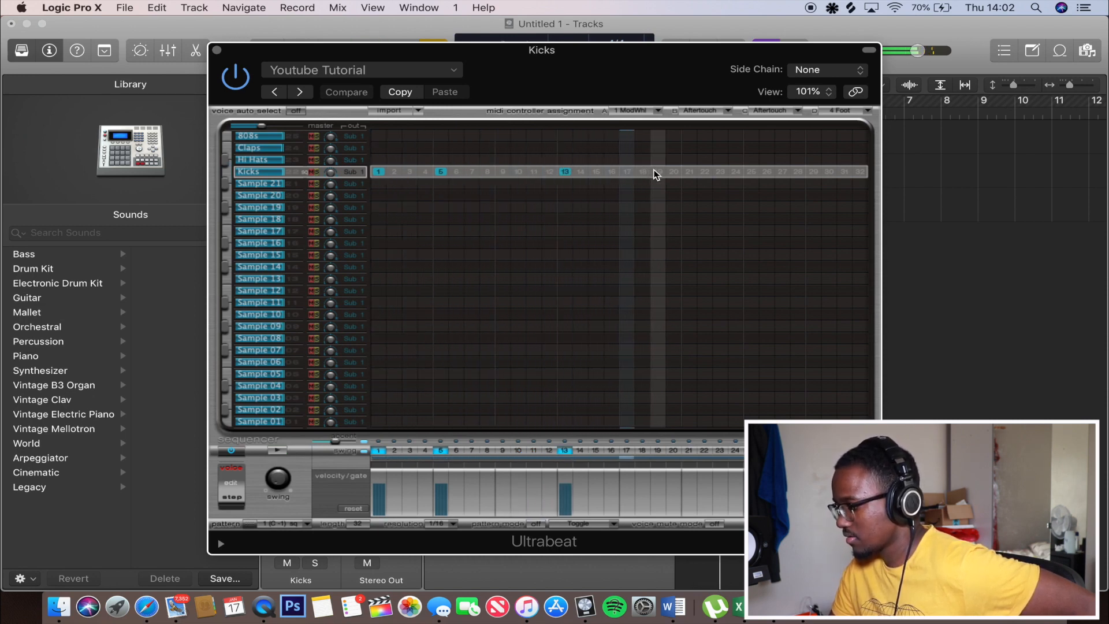
Step: Try kick hits on steps 17 and 18, then settle on steps 19 and 21 of the Kicks row
left_click(626, 171)
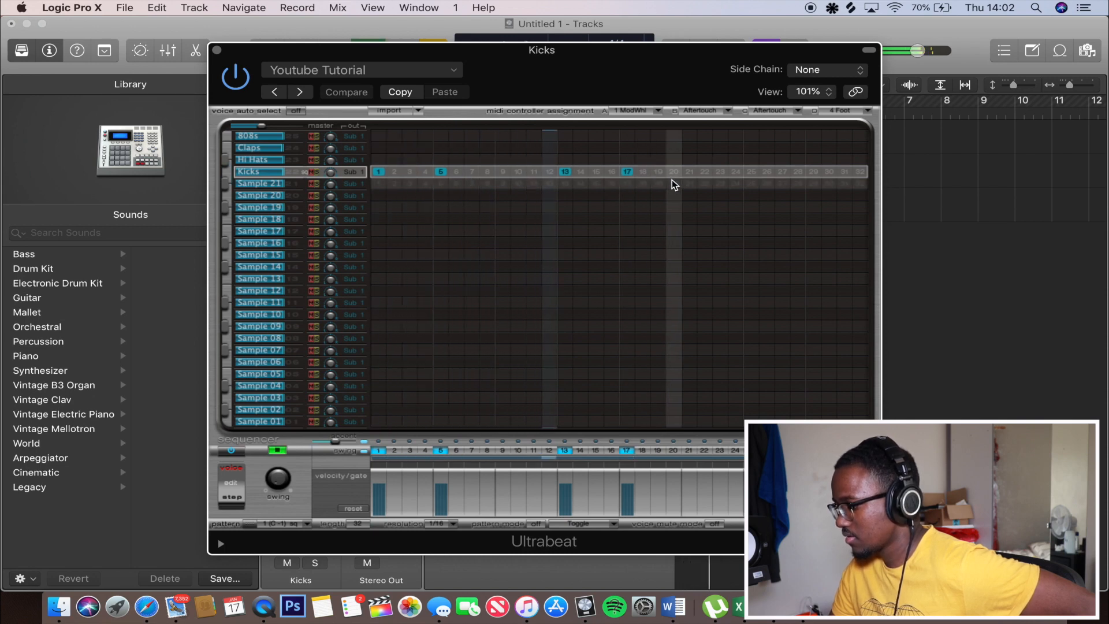
left_click(637, 172)
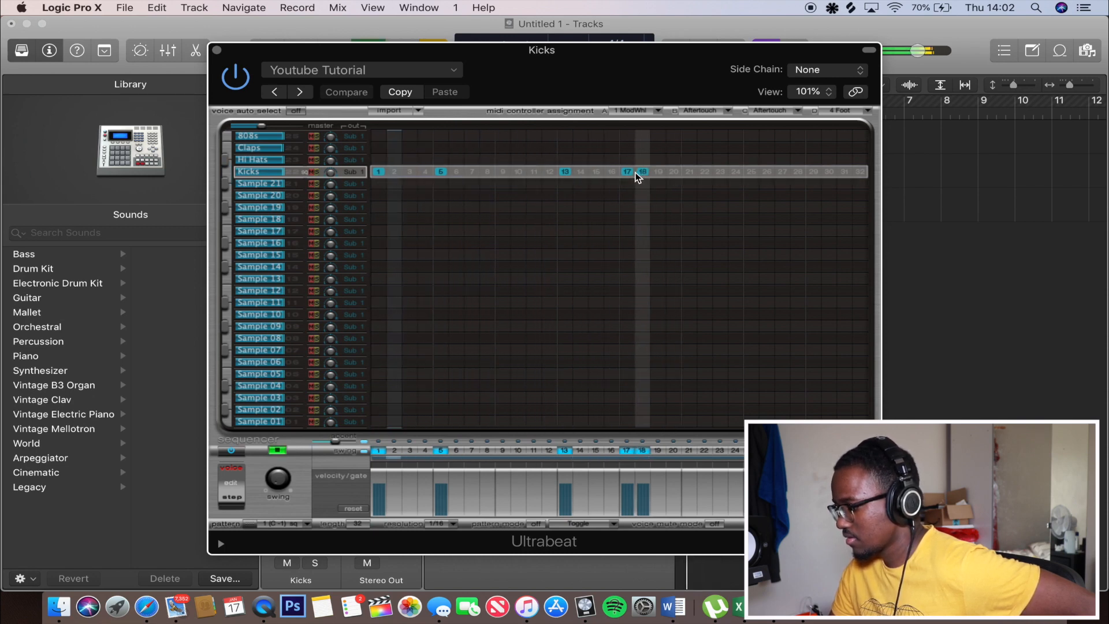
left_click(633, 171)
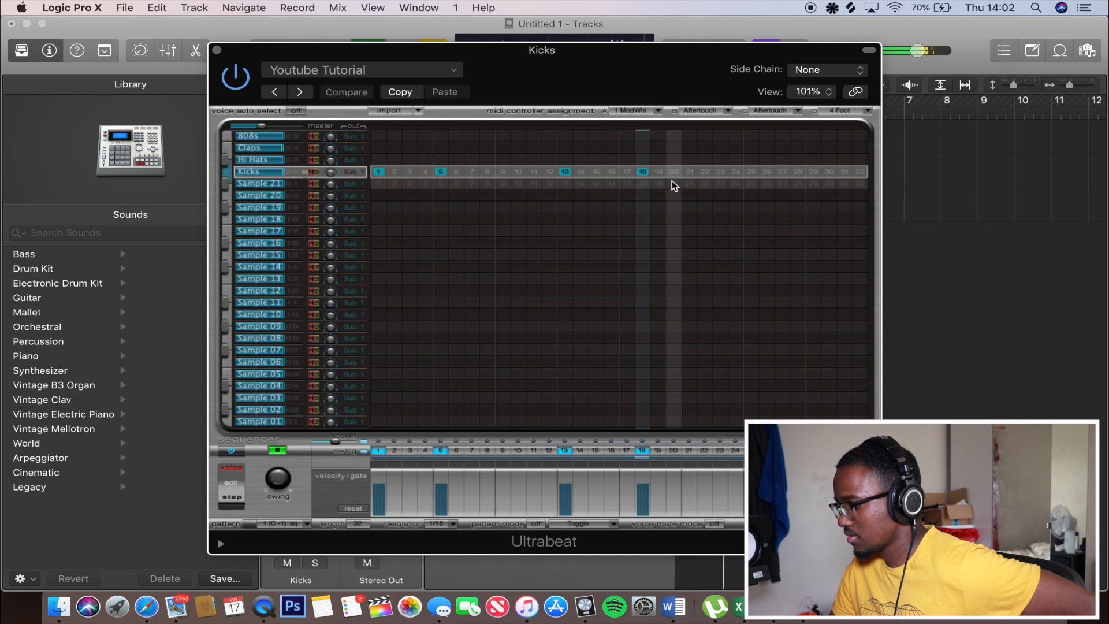
left_click(658, 171)
left_click(644, 172)
left_click(689, 171)
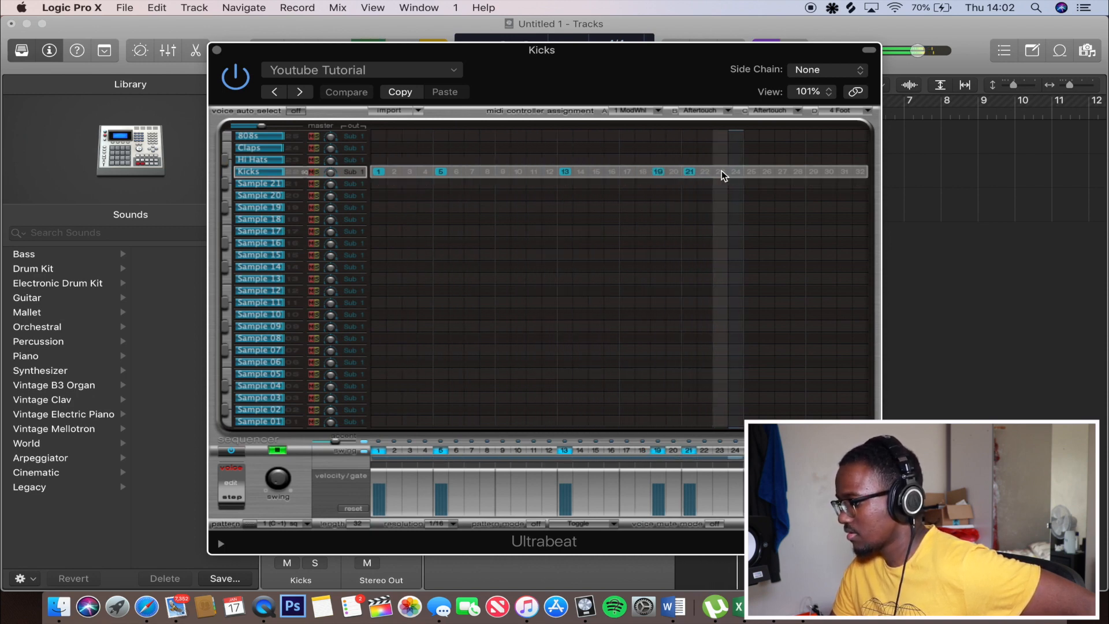
Step: Try a kick hit on step 25, then place the last hit on step 29 of the Kicks row instead
left_click(756, 172)
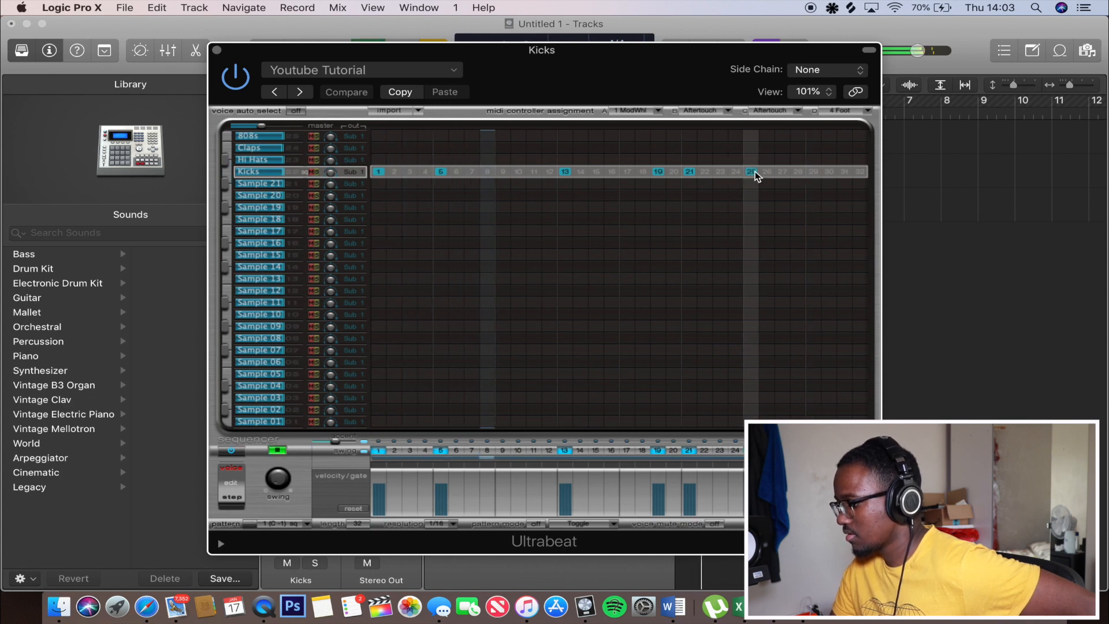
left_click(751, 172)
left_click(813, 171)
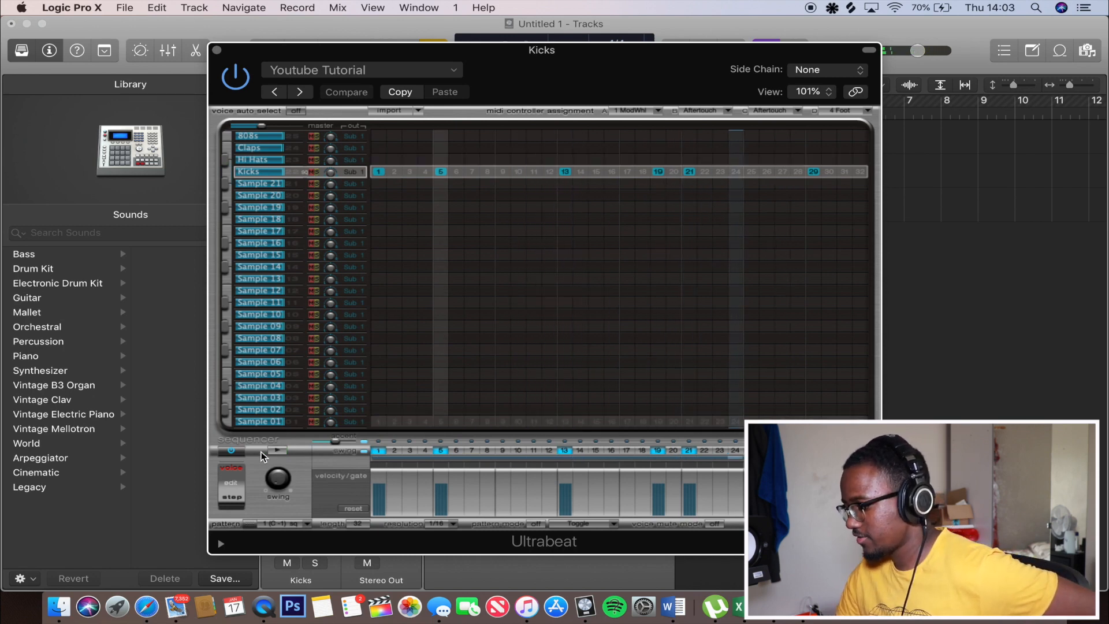
Step: Export the kick pattern from Ultrabeat as a region on the Kicks track, placed at bar 3 with a copy at bar 1
left_click(230, 454)
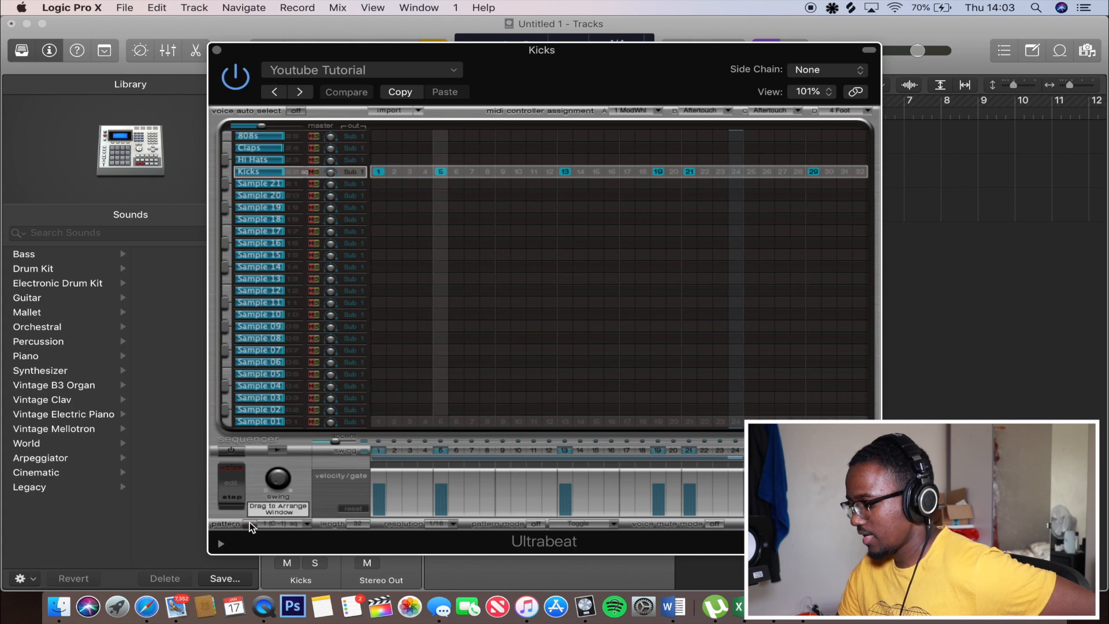
left_click_drag(250, 526, 911, 213)
left_click(231, 450)
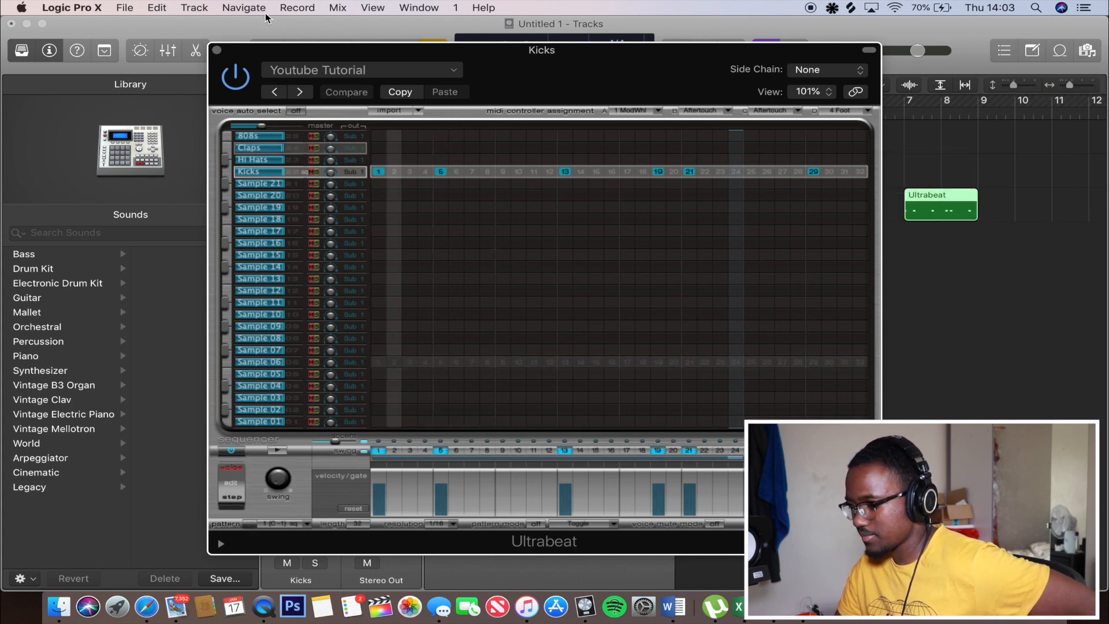
left_click(216, 49)
left_click_drag(921, 199, 781, 212)
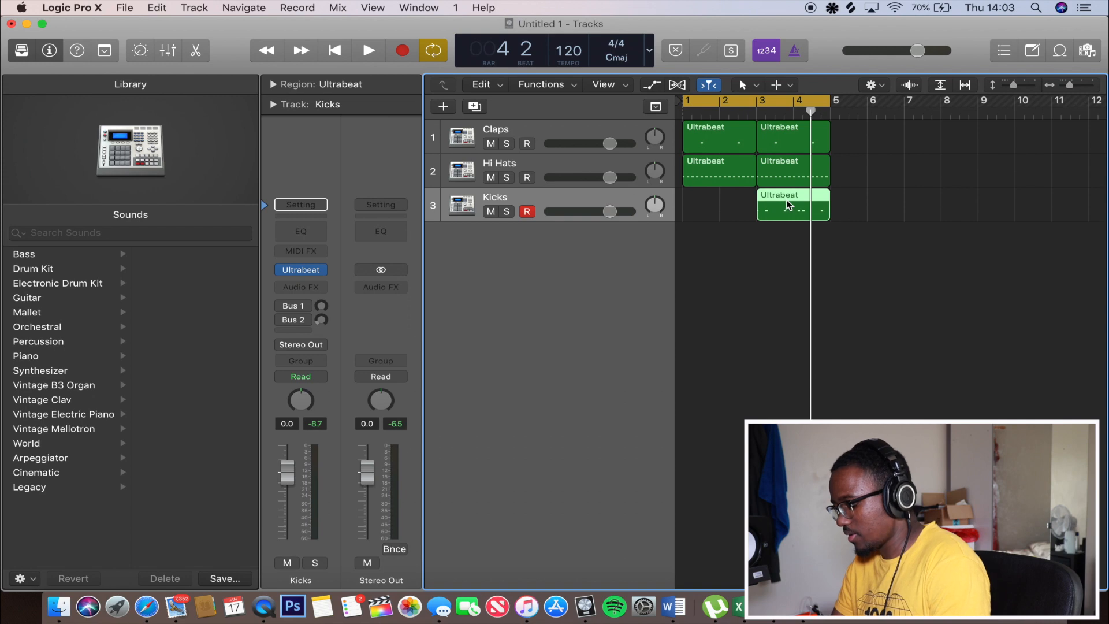
left_click_drag(786, 199, 716, 209)
Step: Play back the arrangement with the new kick regions and check the Kicks pattern in Ultrabeat
key("space")
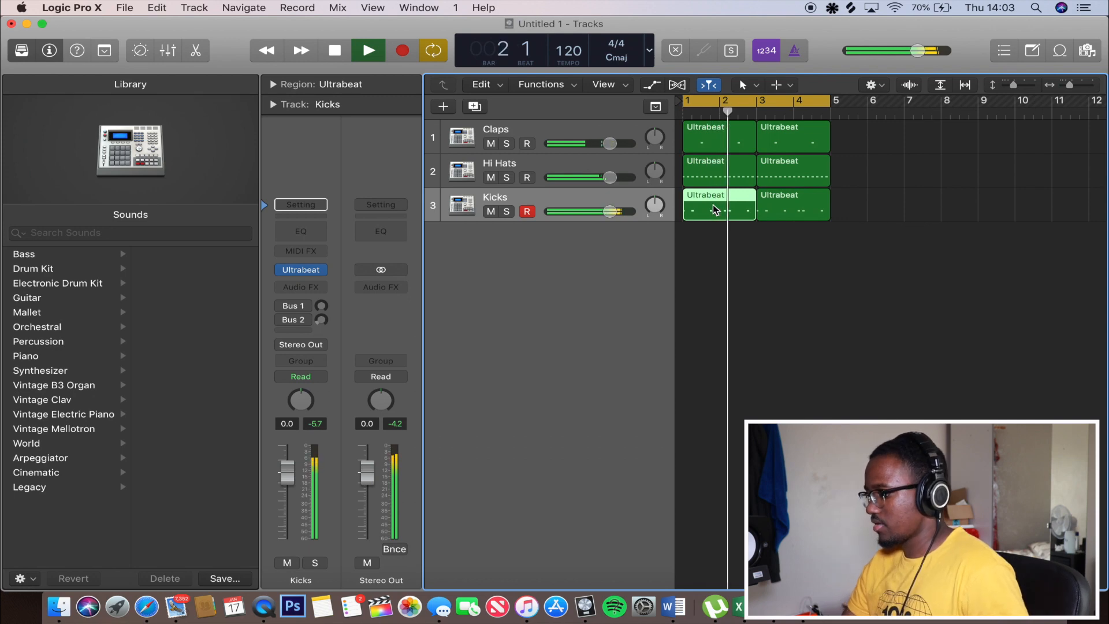
key("Return")
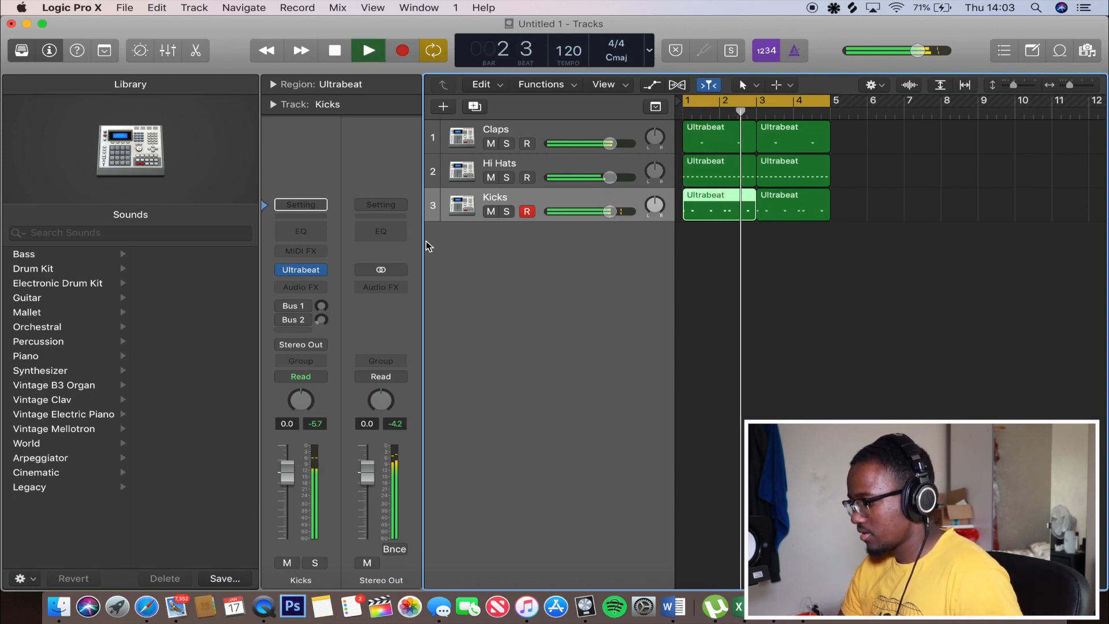
key("space")
left_click(301, 270)
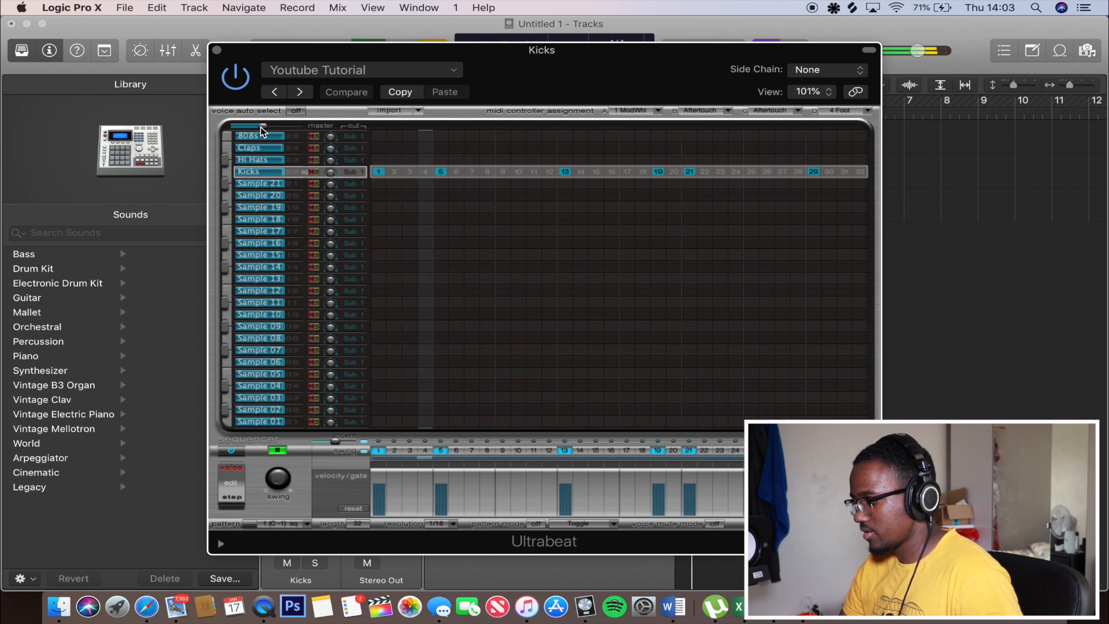
left_click(216, 50)
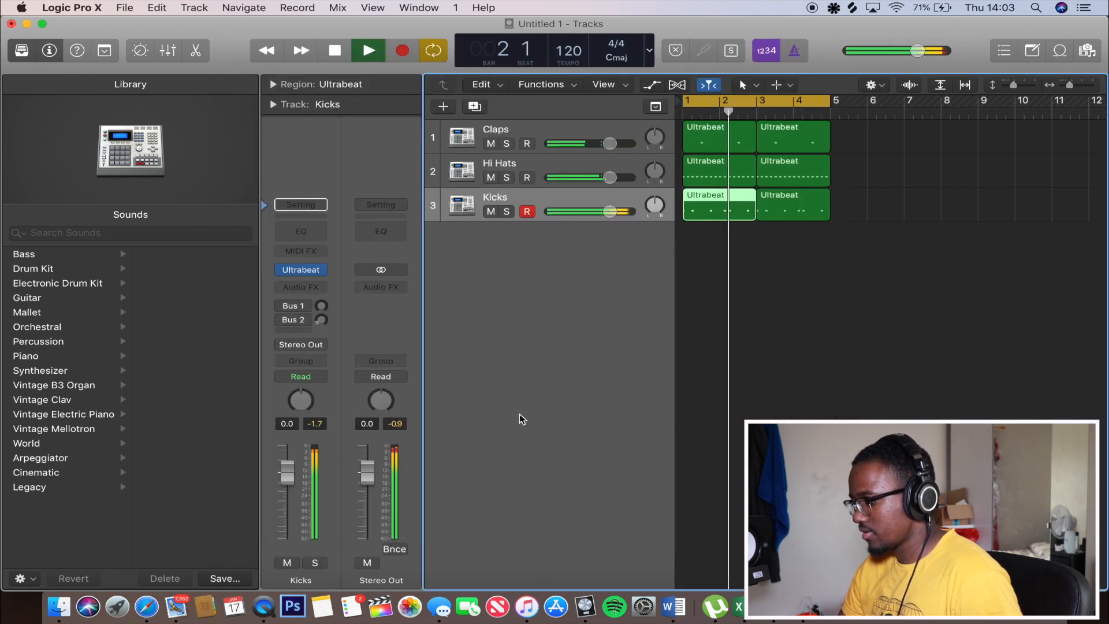
key("space")
Step: Try lowering the Kicks track volume to -2.0 dB while listening to the beat
left_click_drag(611, 217, 603, 213)
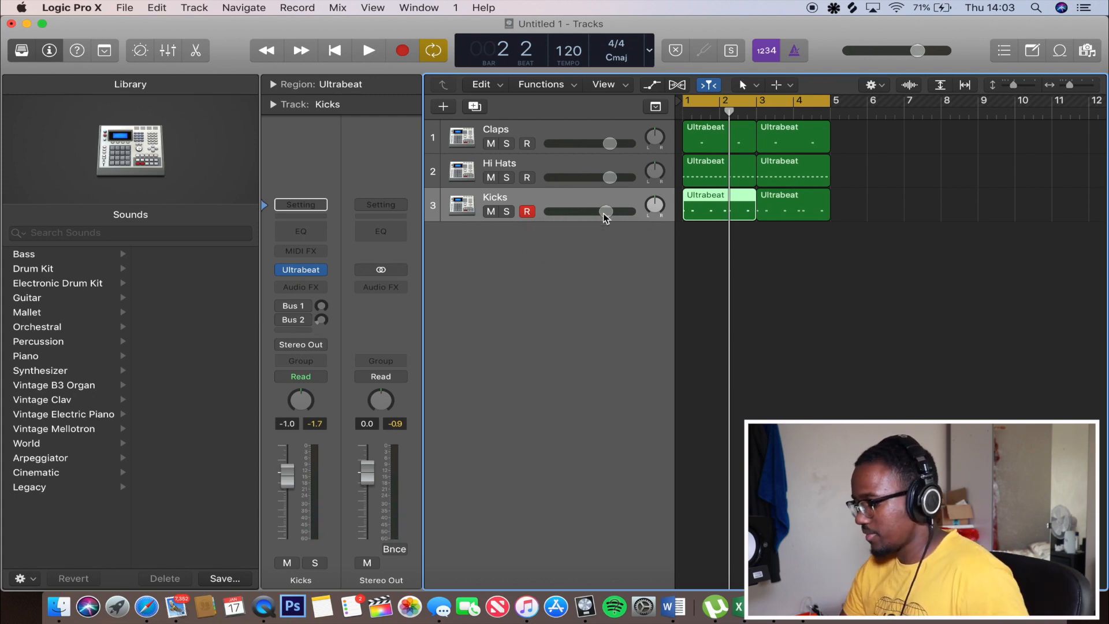
key("space")
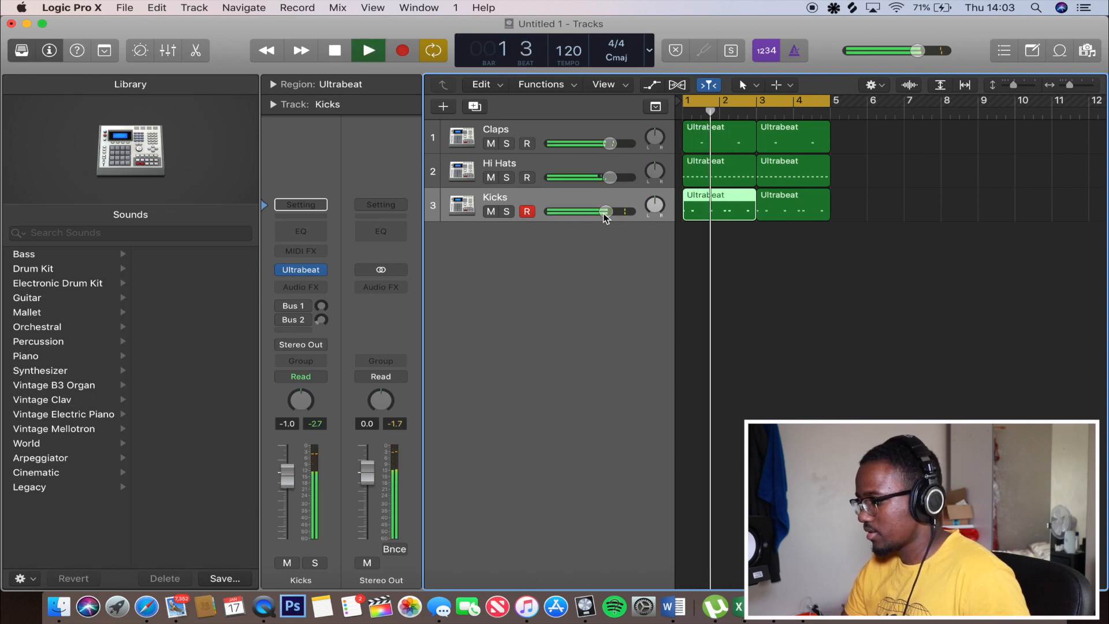
left_click_drag(605, 211, 603, 212)
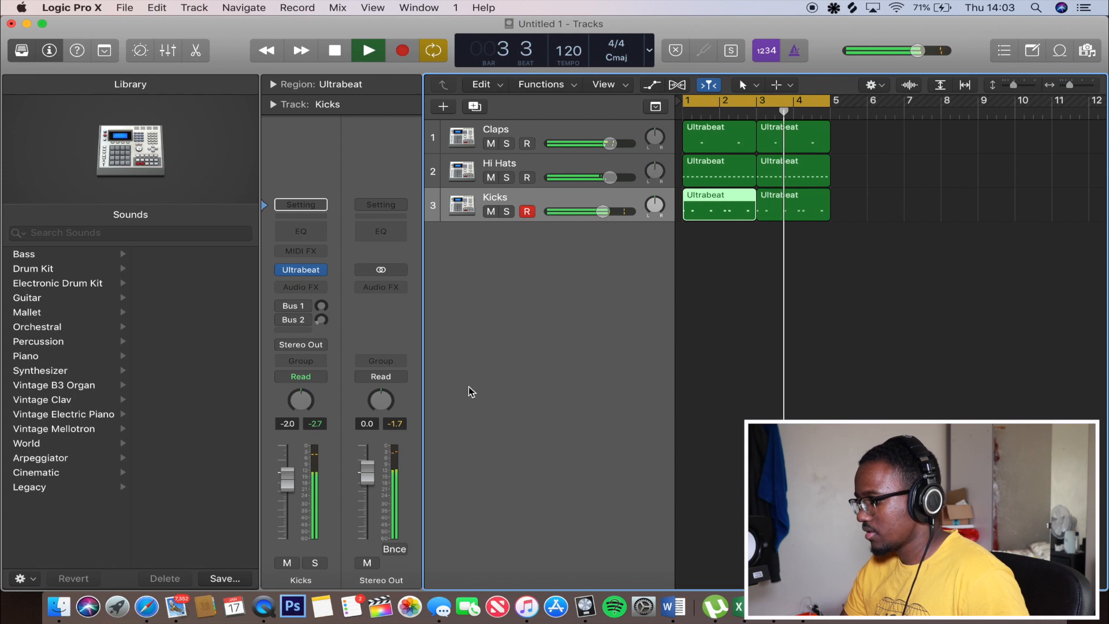
key("space")
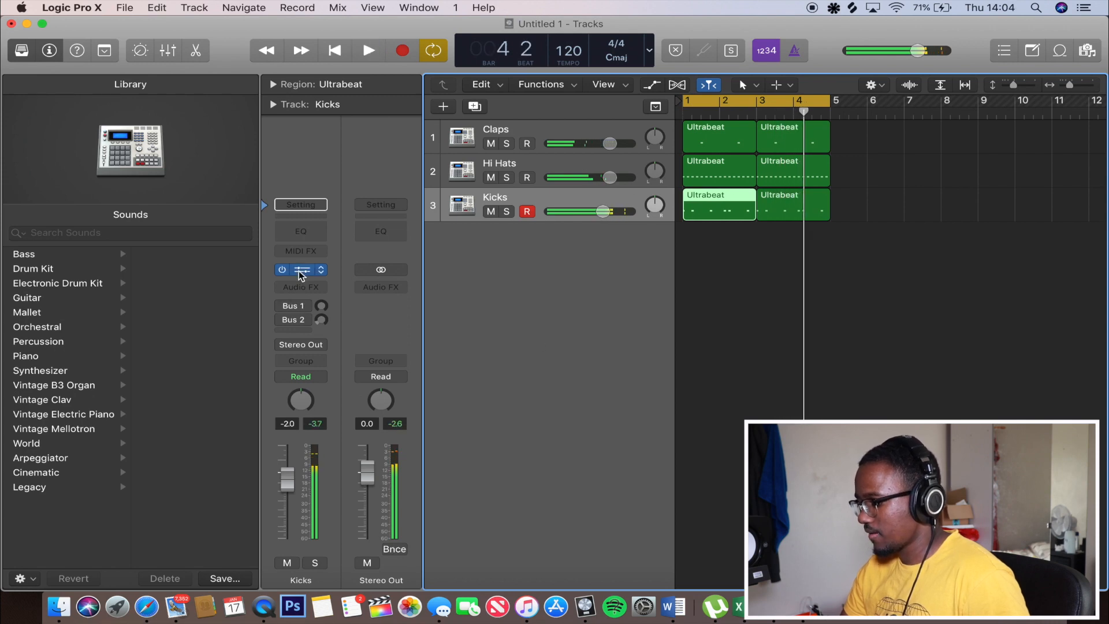
Step: Switch off the Ultrabeat sequencer on the Kicks track, return the track volume to 0.0 dB and check the playback
left_click(299, 272)
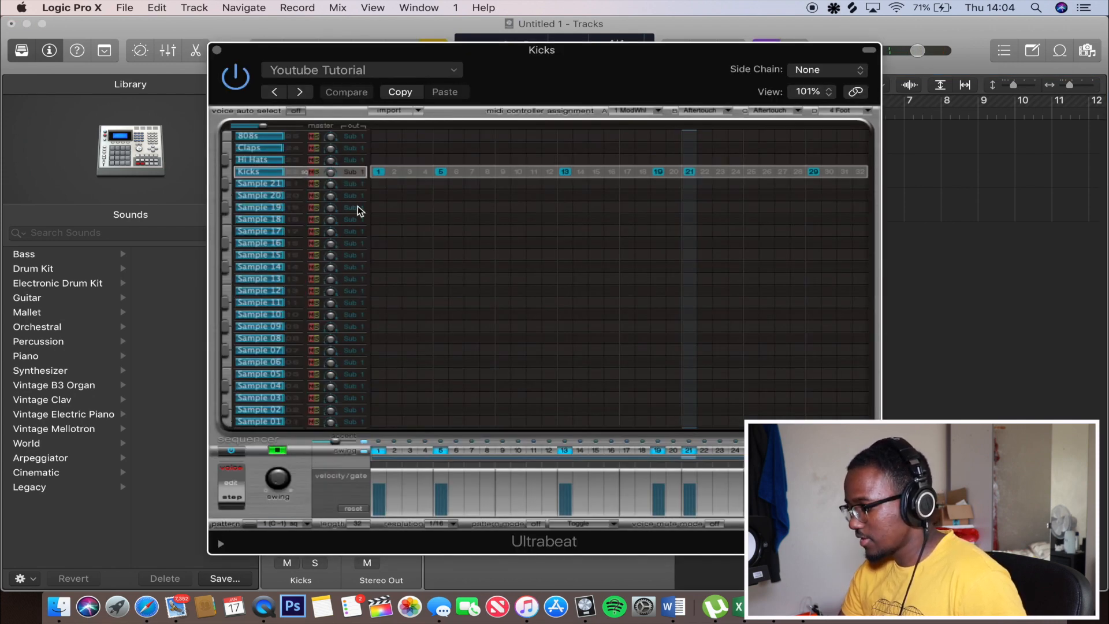
left_click(234, 452)
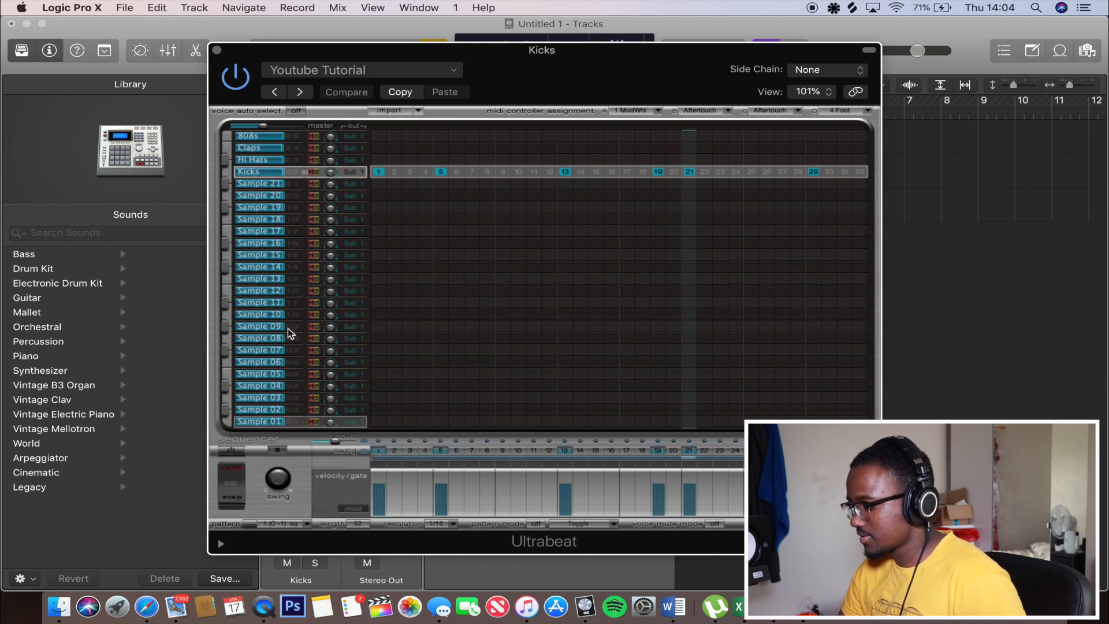
left_click(218, 51)
left_click_drag(603, 213, 610, 213)
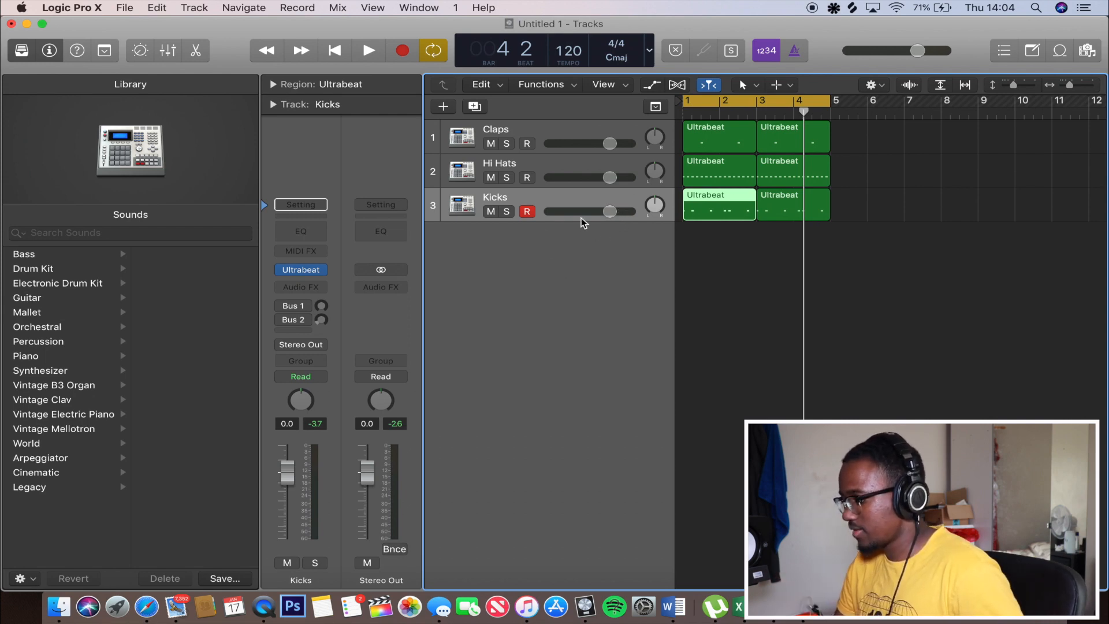
key("space")
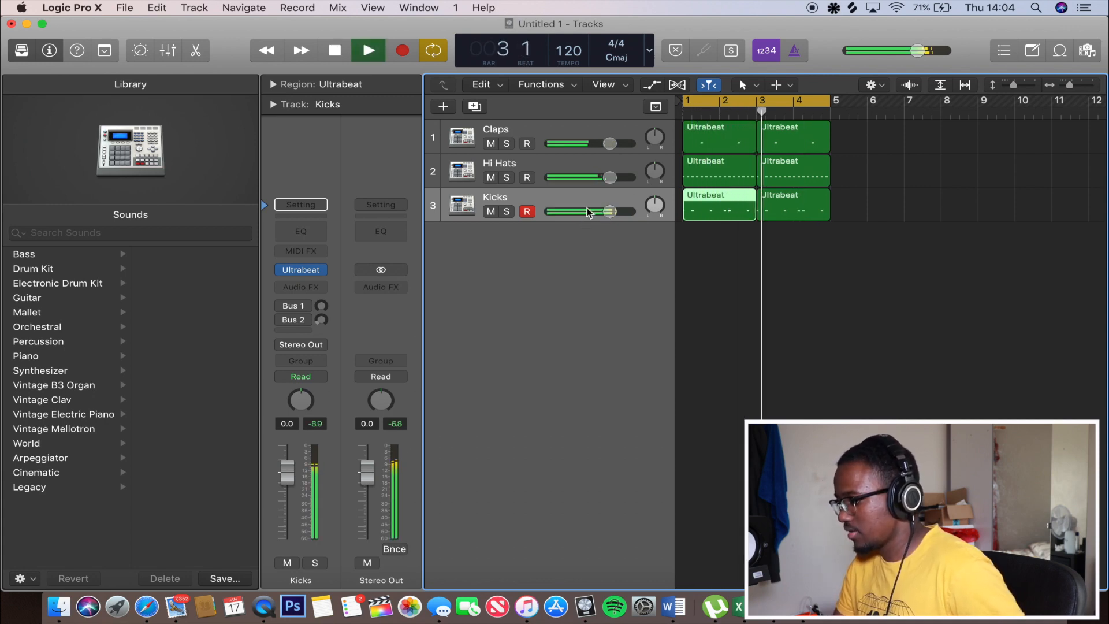
key("space")
Step: Duplicate the Kicks track with its Ultrabeat settings and clear all hits from the Kicks row on the new track
key("super+d")
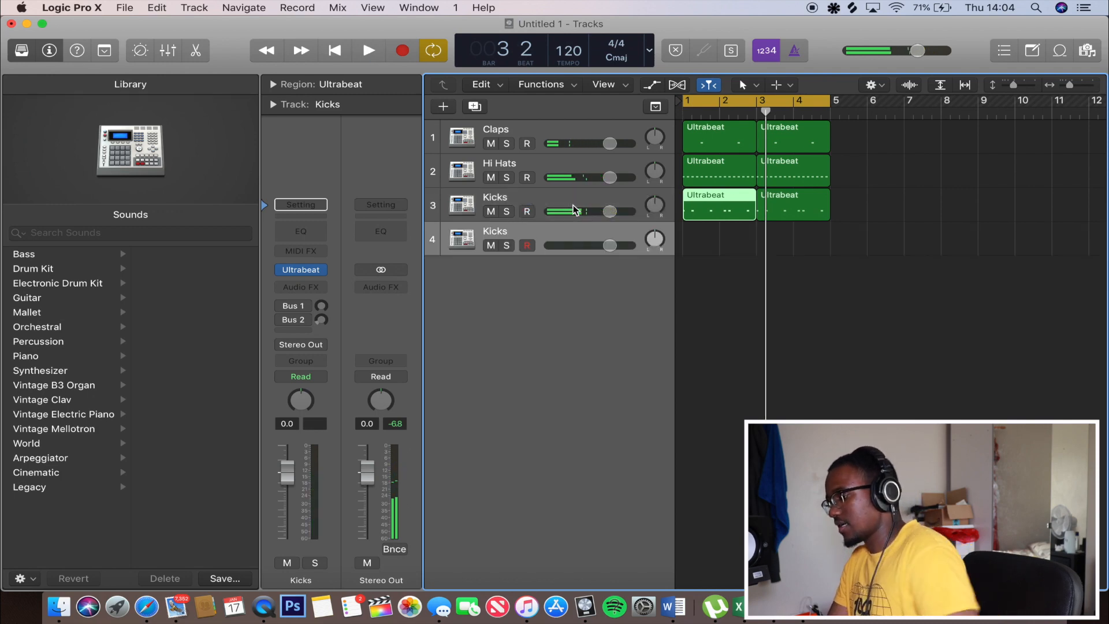
left_click(302, 271)
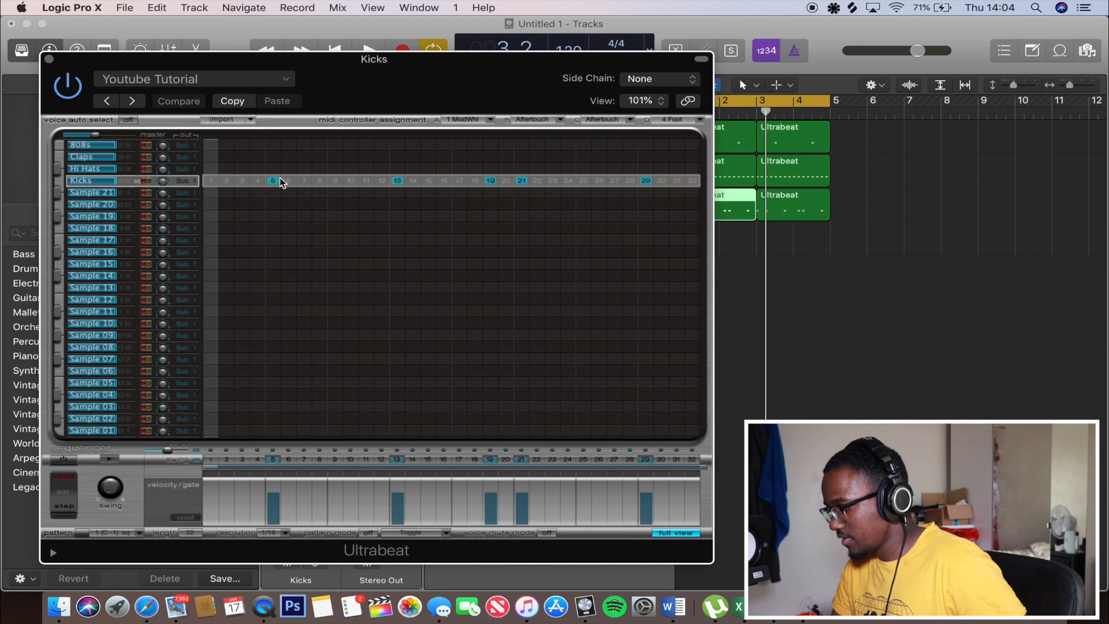
left_click_drag(280, 178, 691, 181)
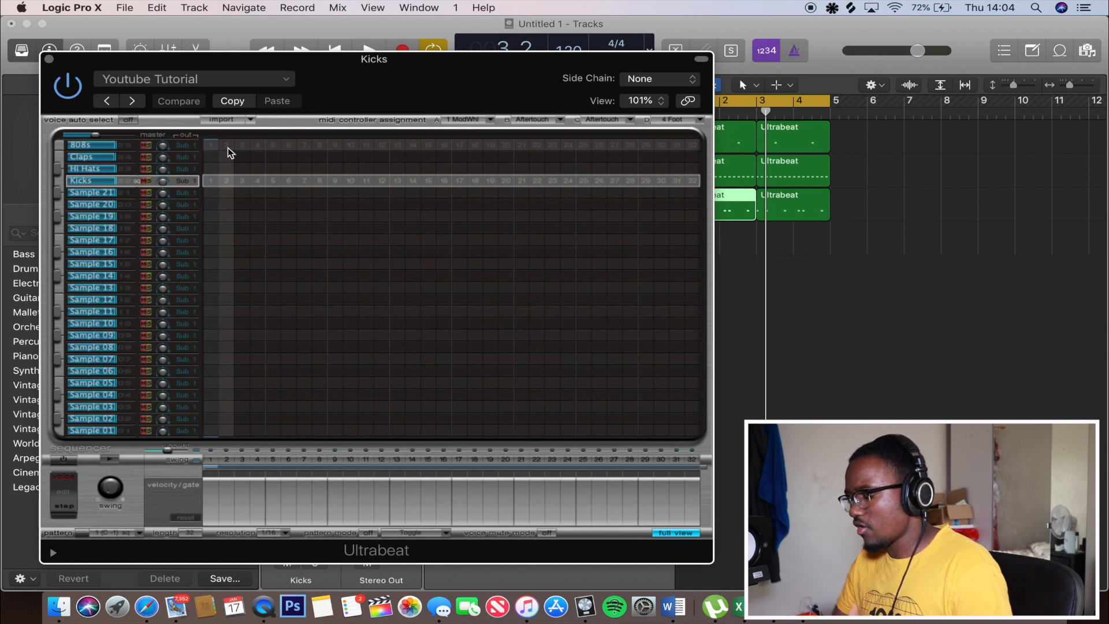
left_click(49, 59)
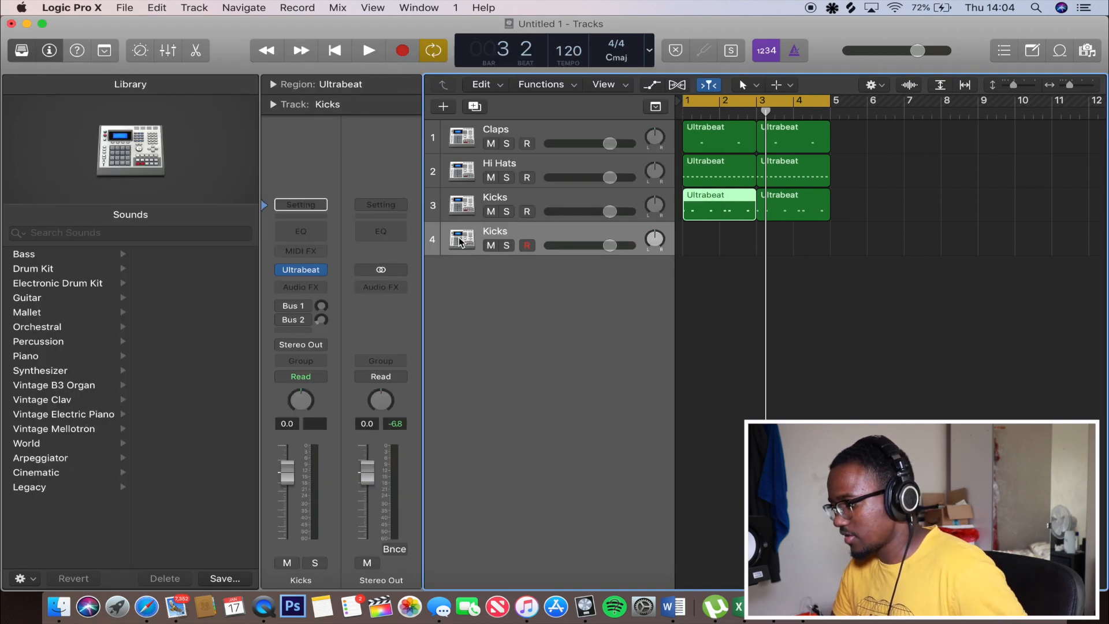
Step: Rename the duplicated fourth track as 808s
double_click(512, 229)
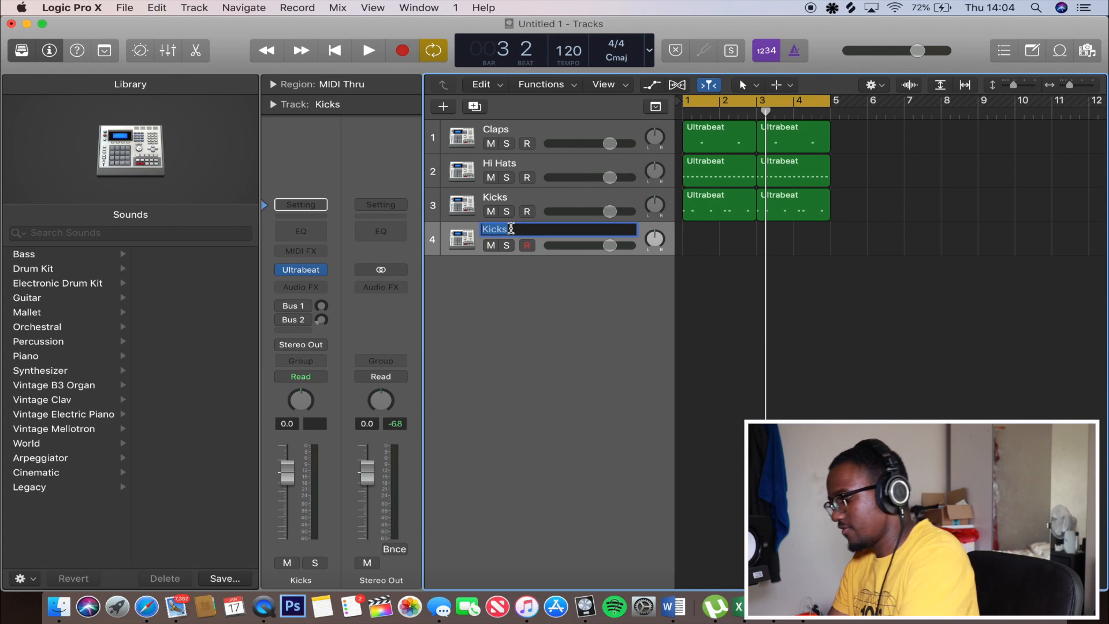
type("80")
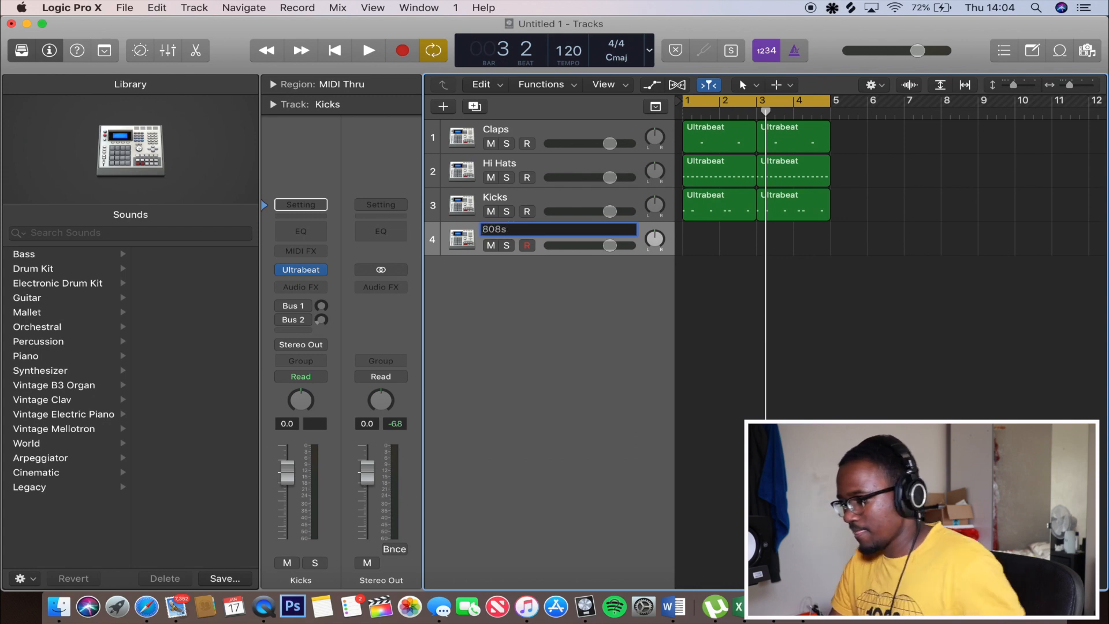
type("8s")
key("Return")
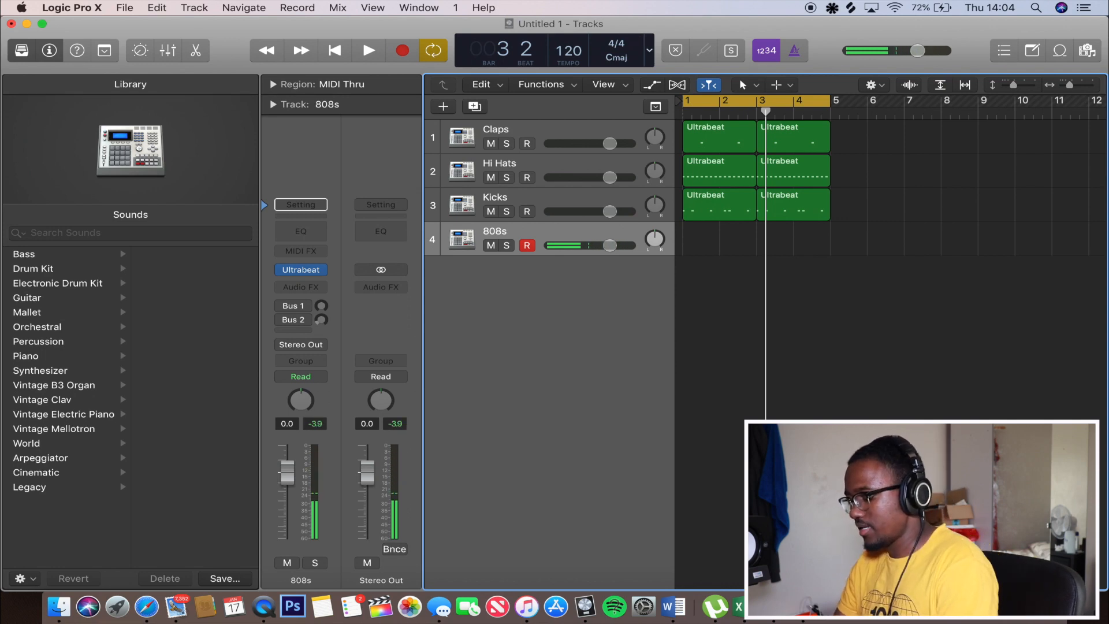
Step: Audition the kit's sounds on the 808s track with Musical Typing, trying different notes up to octave C3
key("super+k")
key("u")
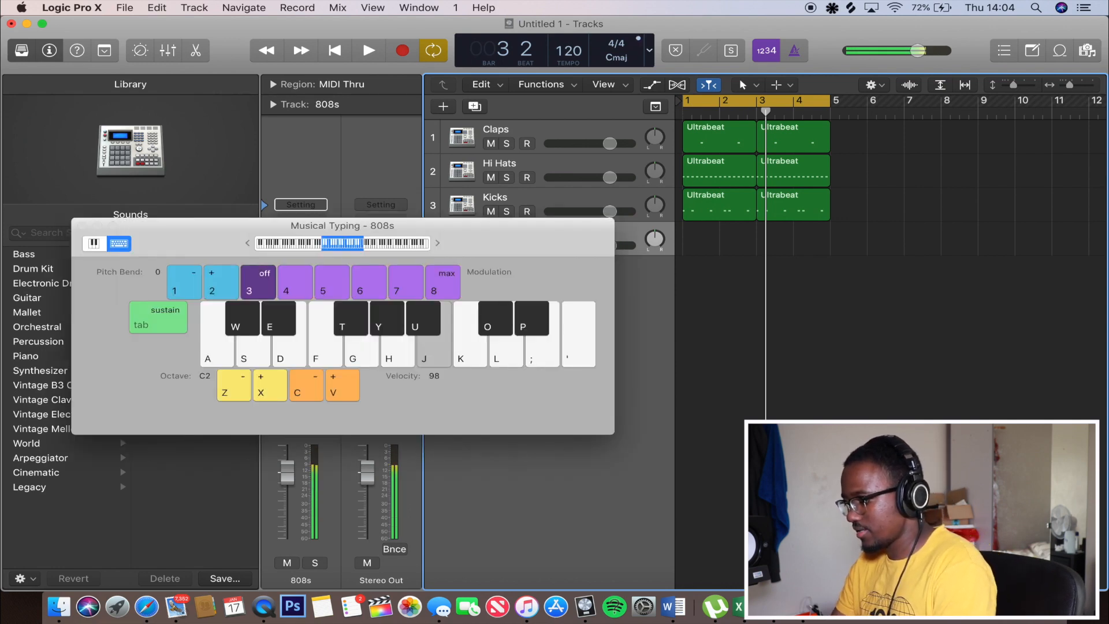
key("z")
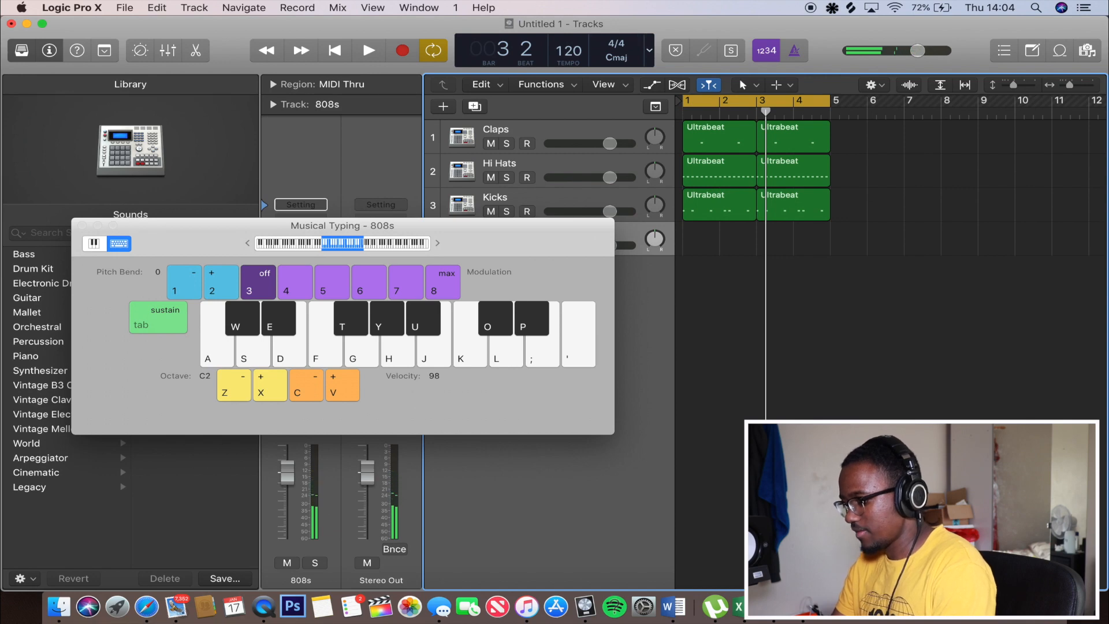
key("x")
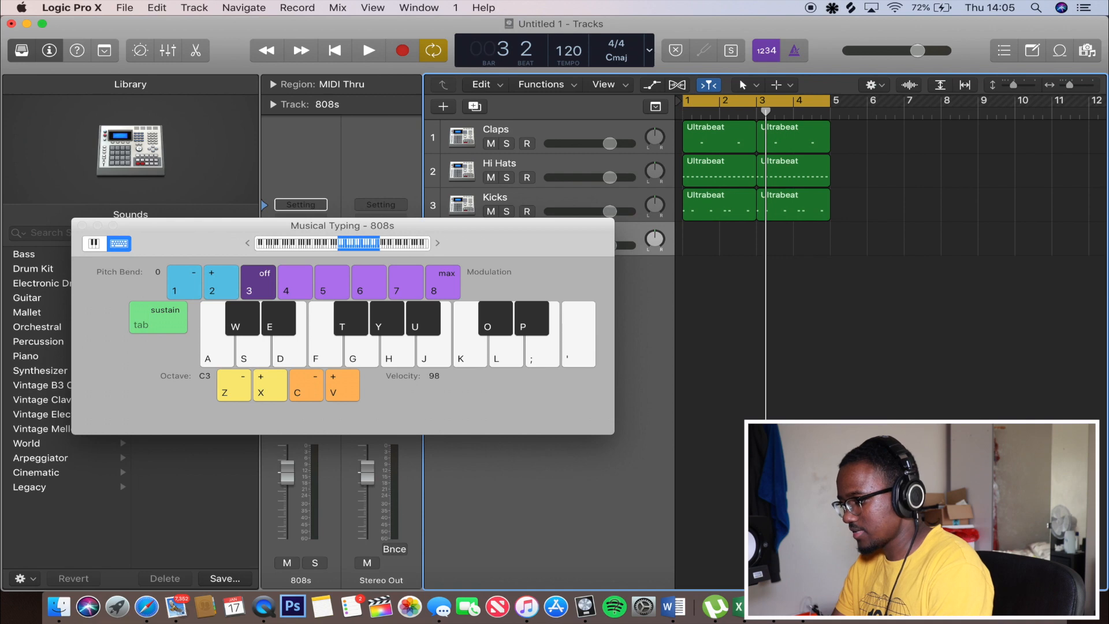
key("j")
key("j")
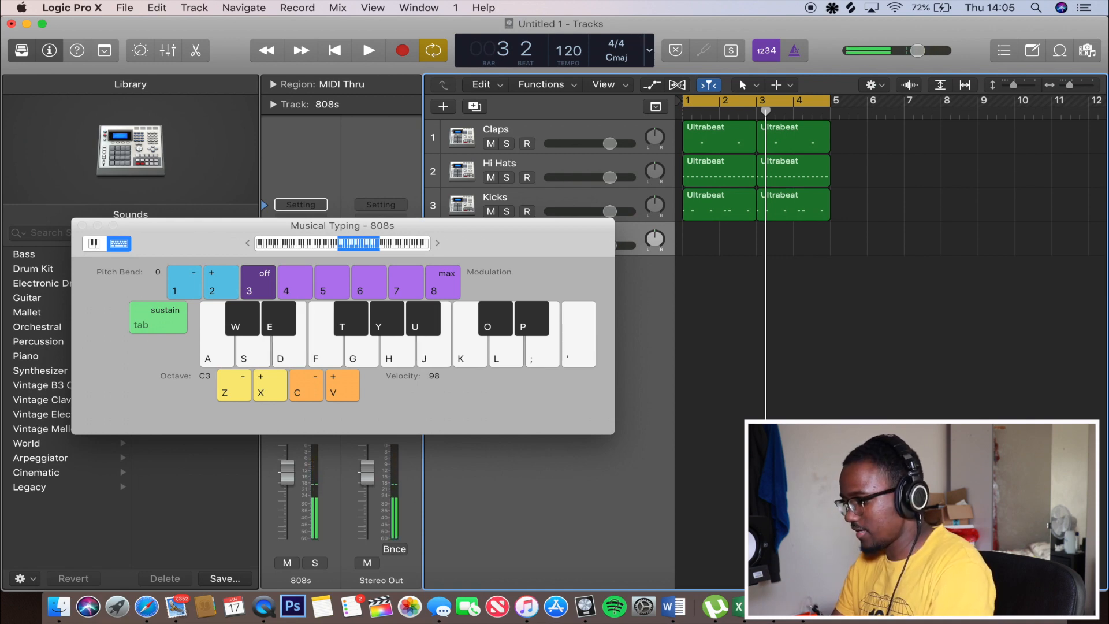
key("f")
key("h")
key("j")
key("a")
key("s")
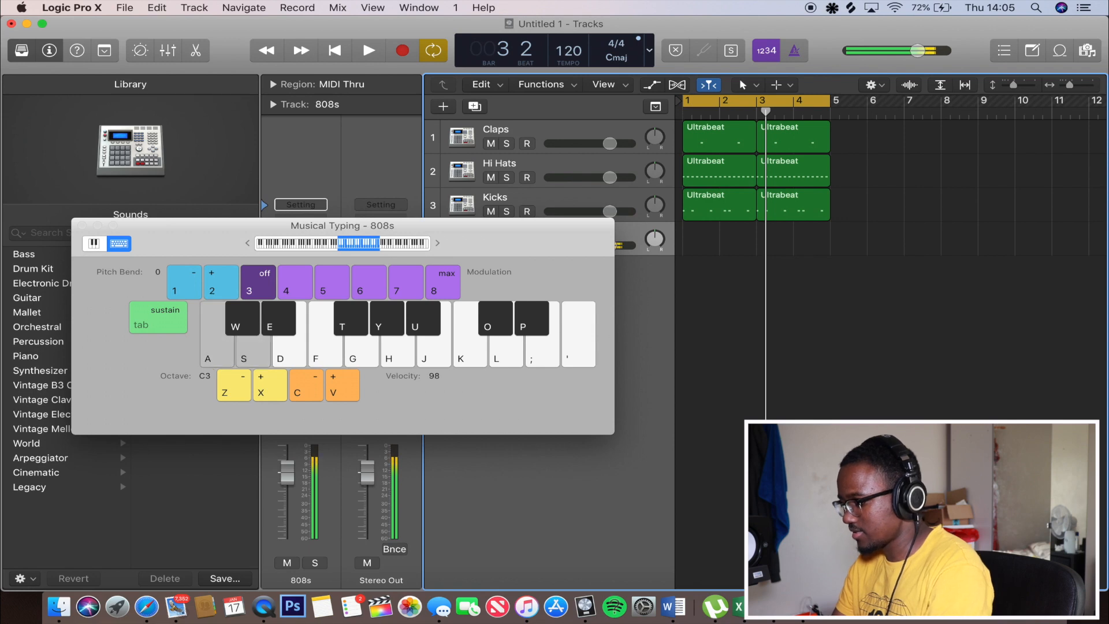
left_click(82, 225)
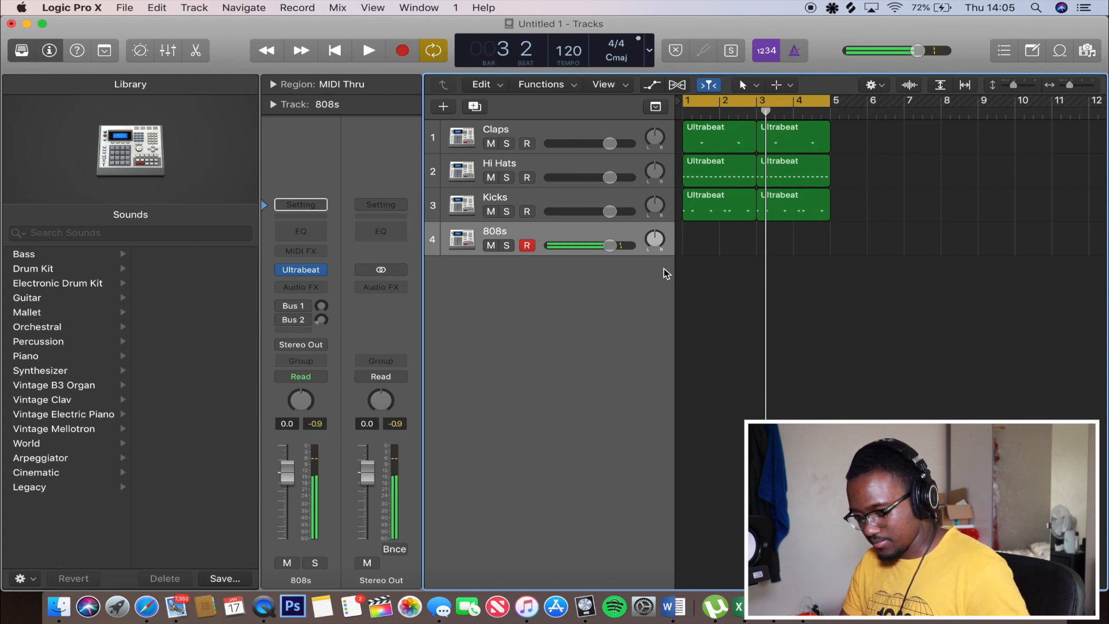
Step: Play the drum loop from bar 1 several times while rehearsing an 808 line on the 808s track
key("Return")
key("space")
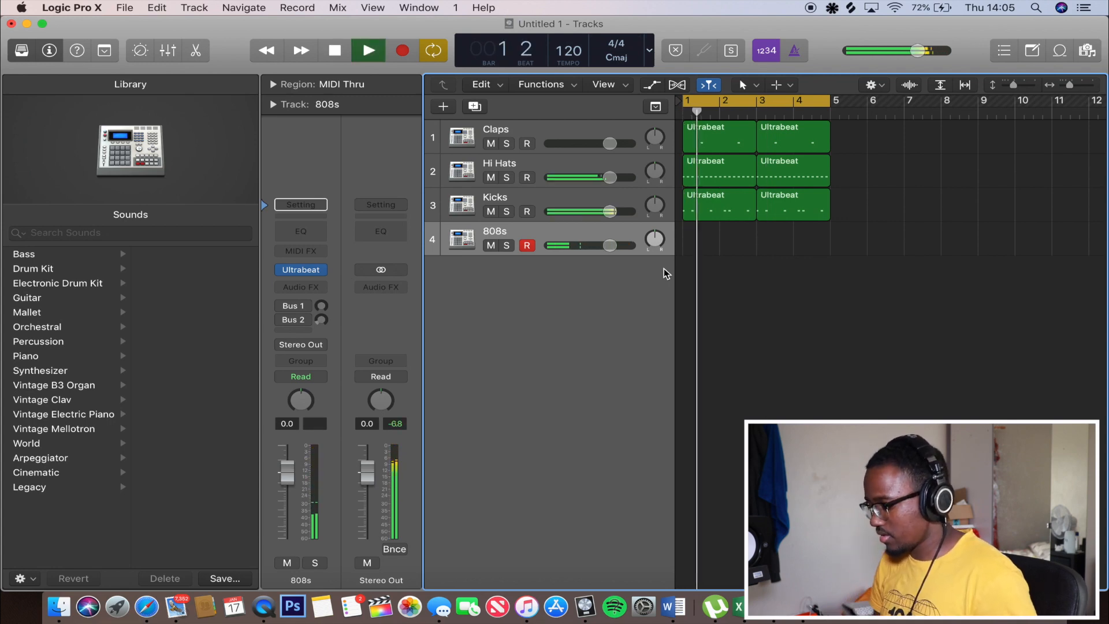
key("space")
key("space")
key("space")
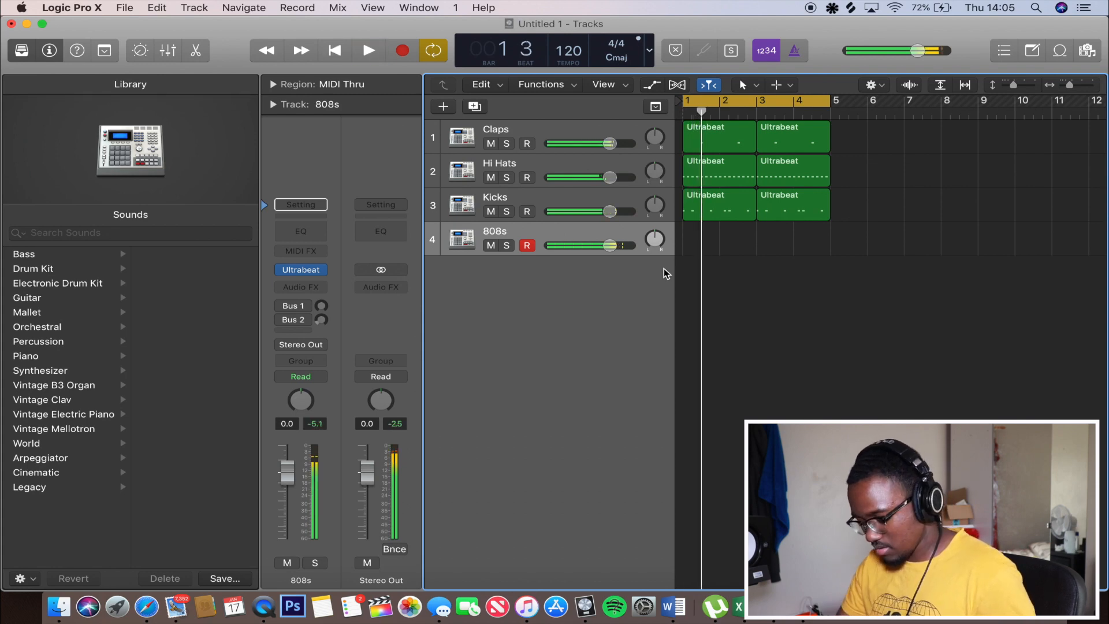
key("space")
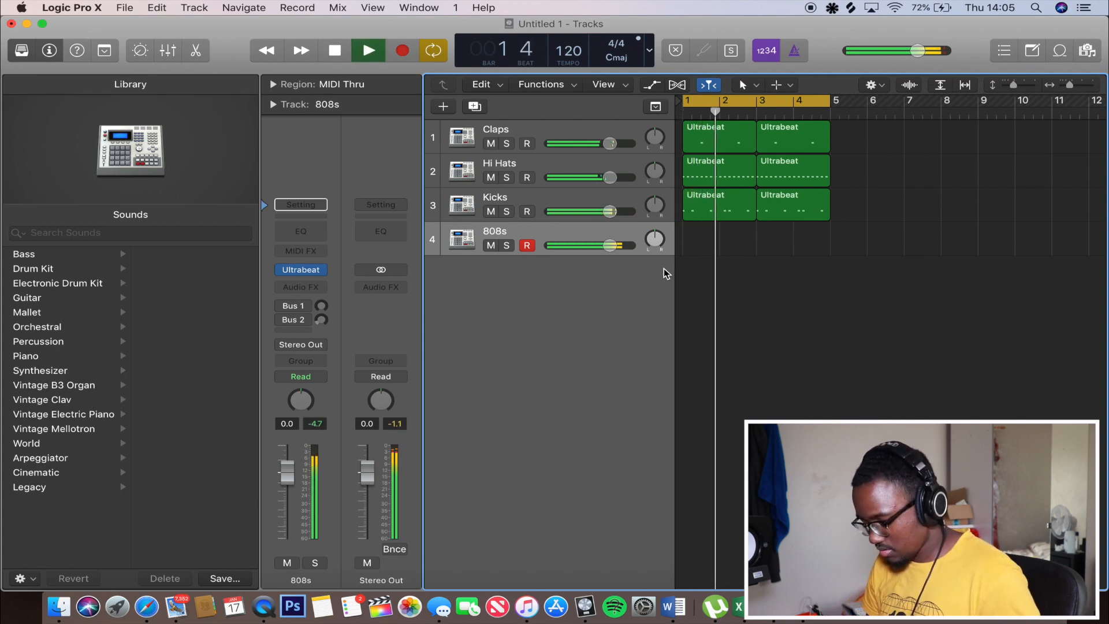
key("space")
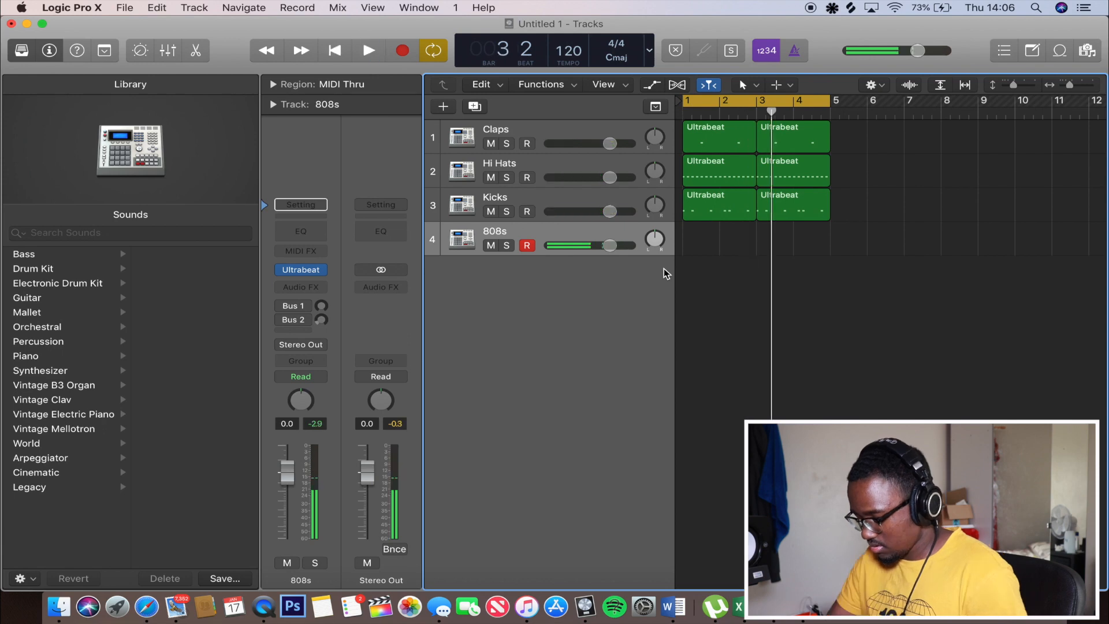
key("space")
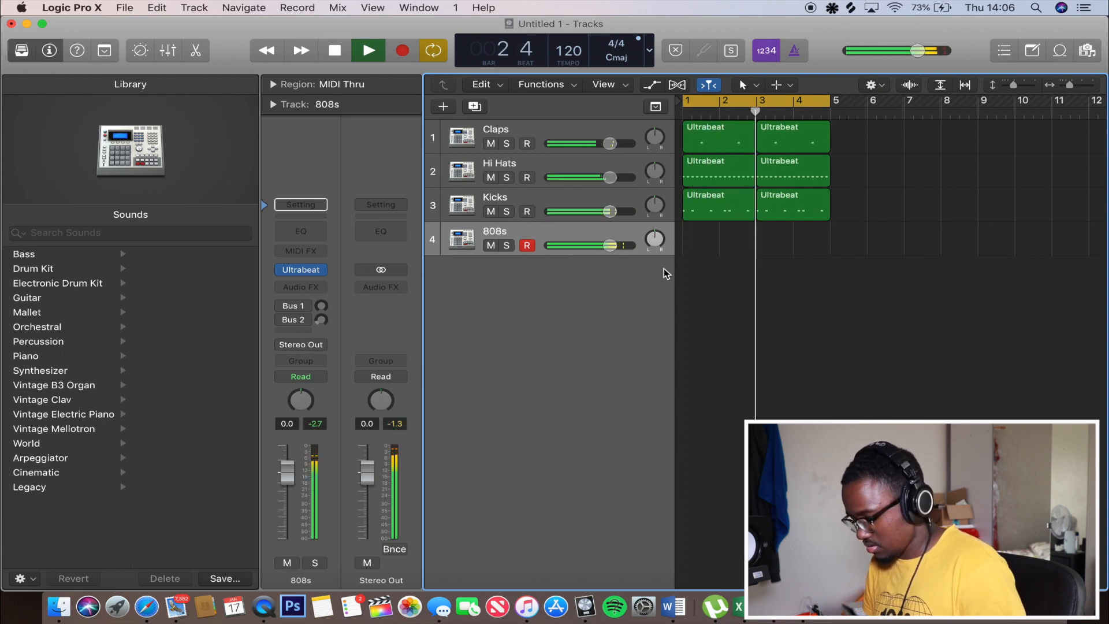
key("space")
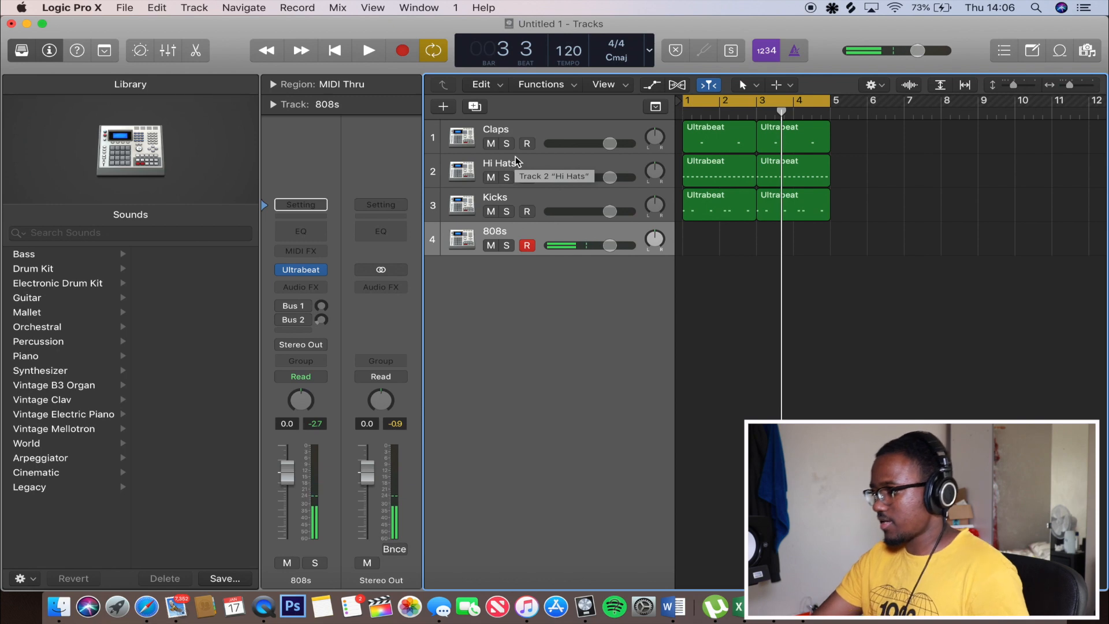
Step: Record a two-bar 808 line on the 808s track, from bar 1 to bar 3
key("r")
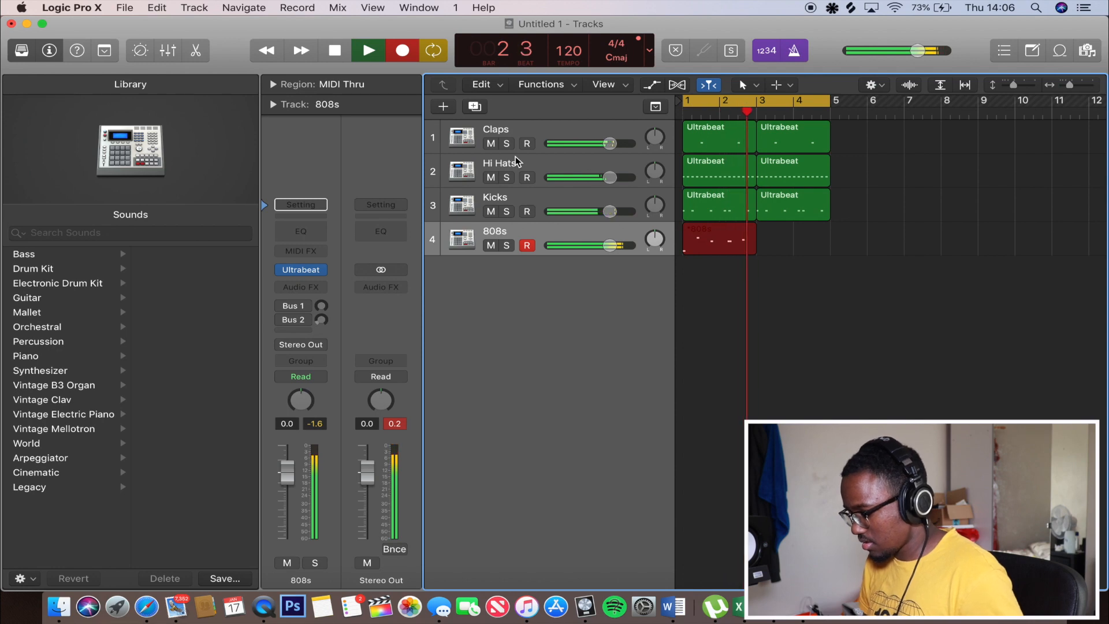
key("space")
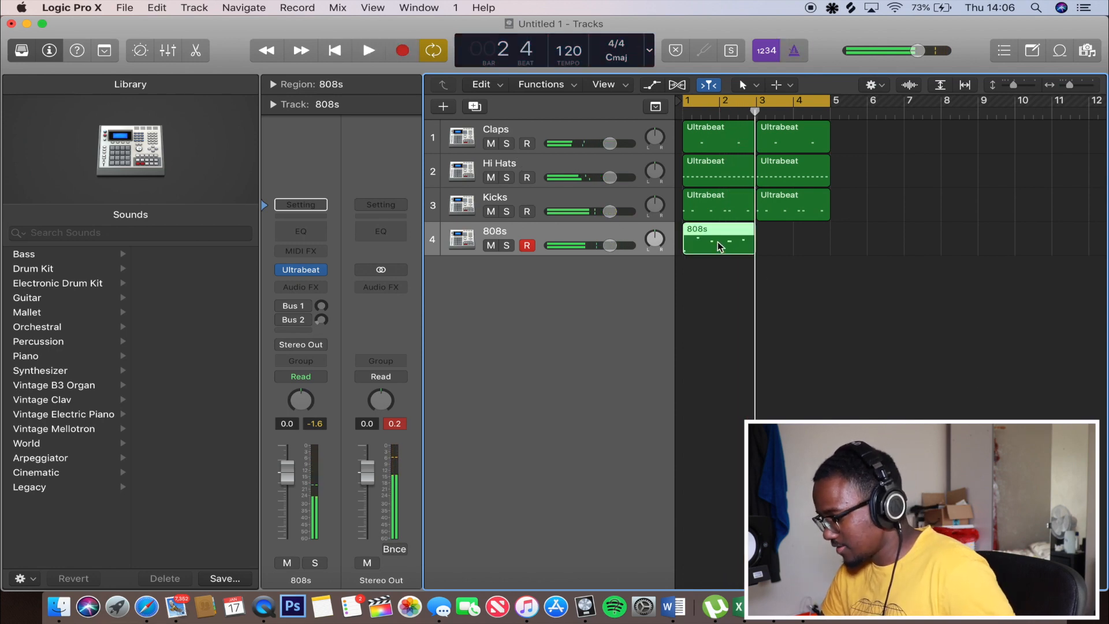
Step: Quantize all five notes of the recorded 808s region to 1/16 notes in the Piano Roll, with the Library hidden
double_click(716, 243)
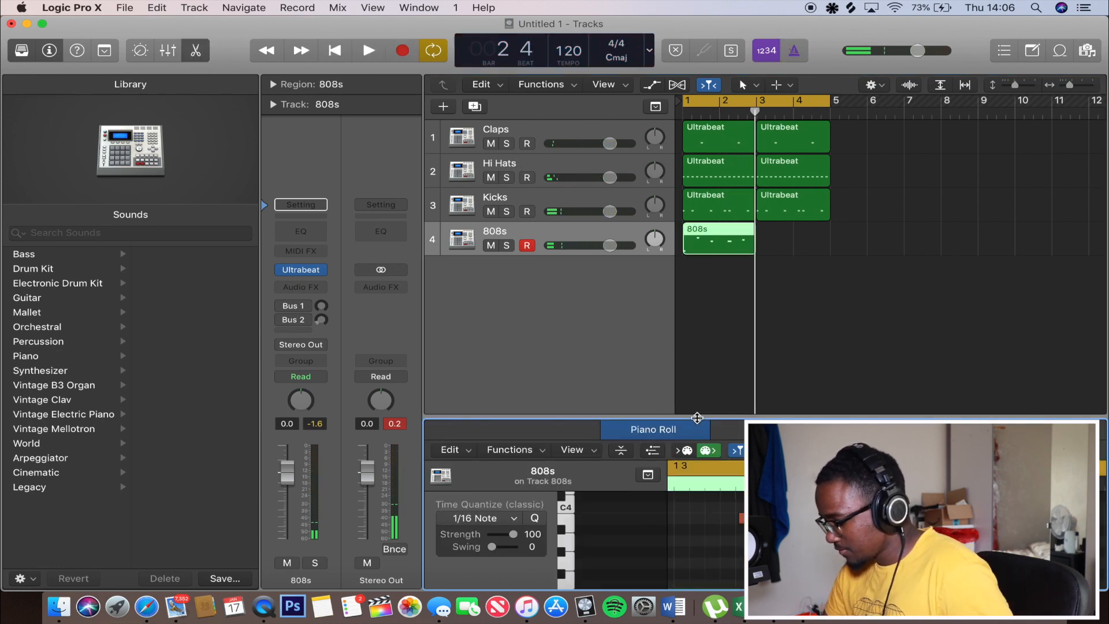
left_click_drag(696, 417, 705, 156)
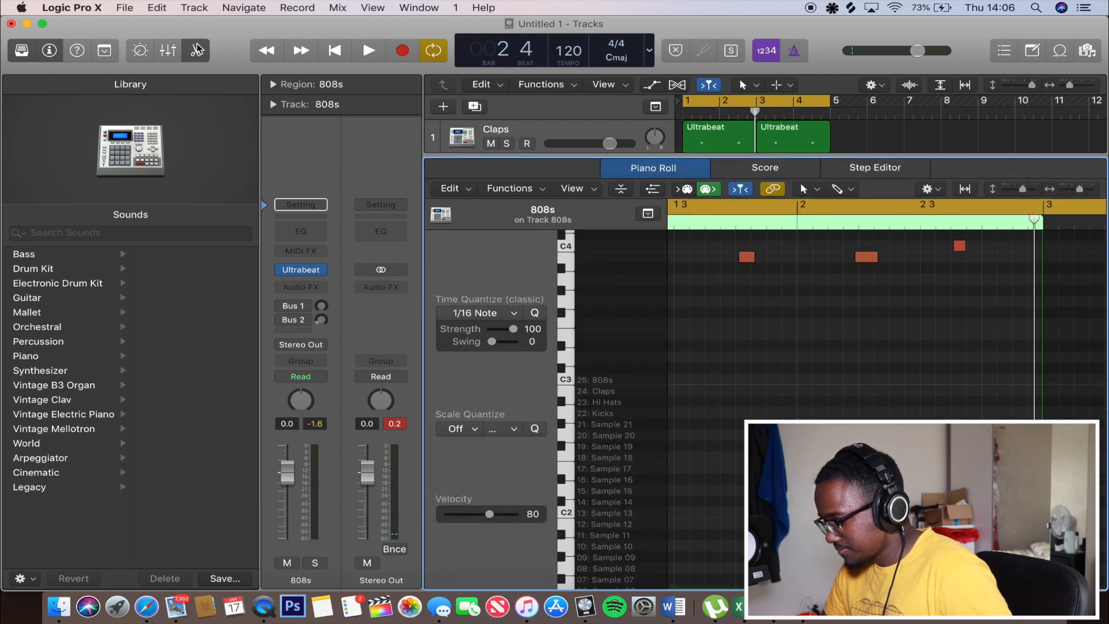
left_click(196, 50)
double_click(701, 247)
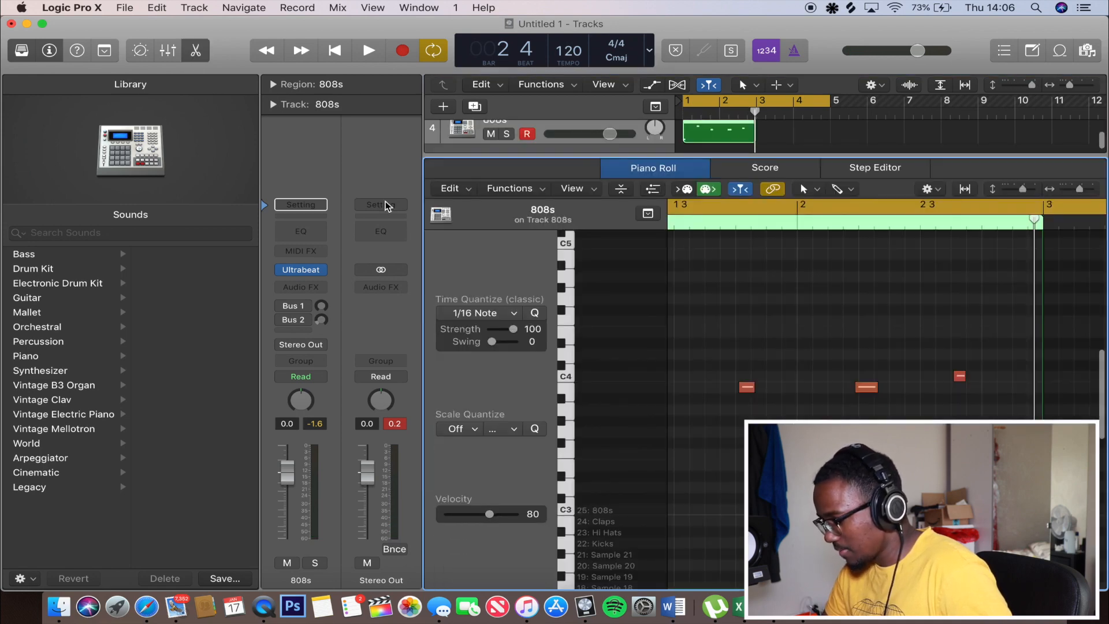
left_click(22, 50)
scroll(578, 371, "down", 5)
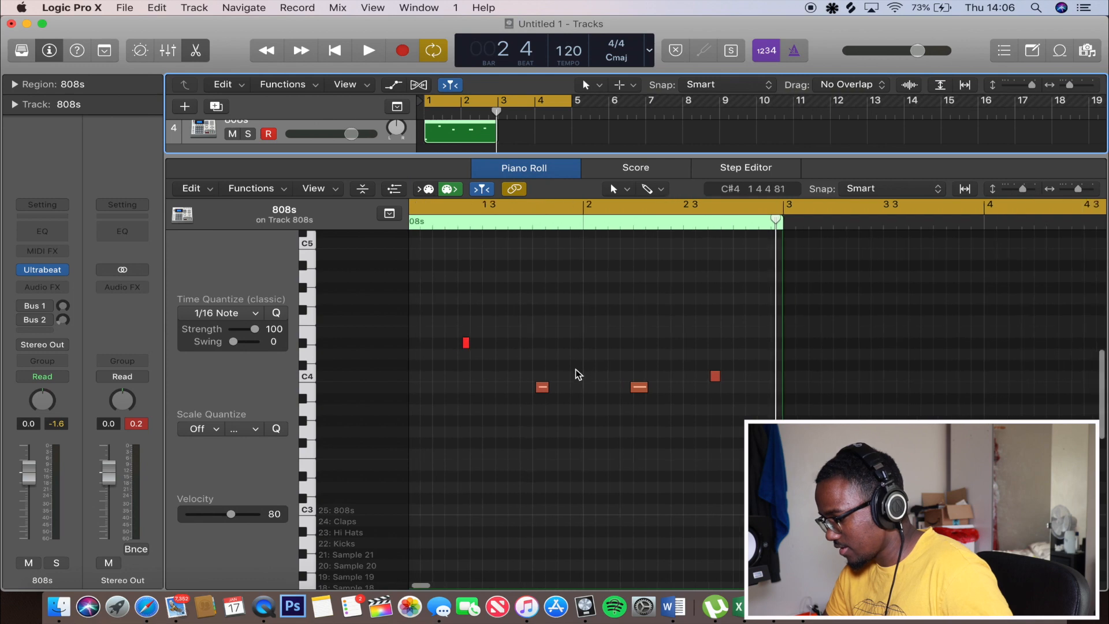
left_click_drag(697, 519, 409, 241)
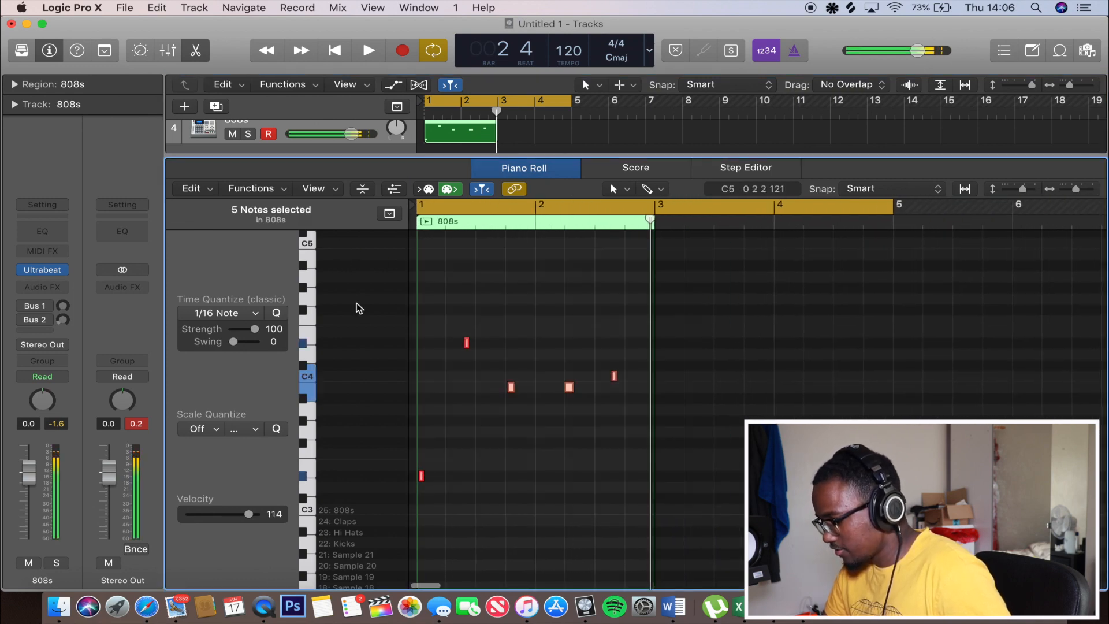
left_click(277, 314)
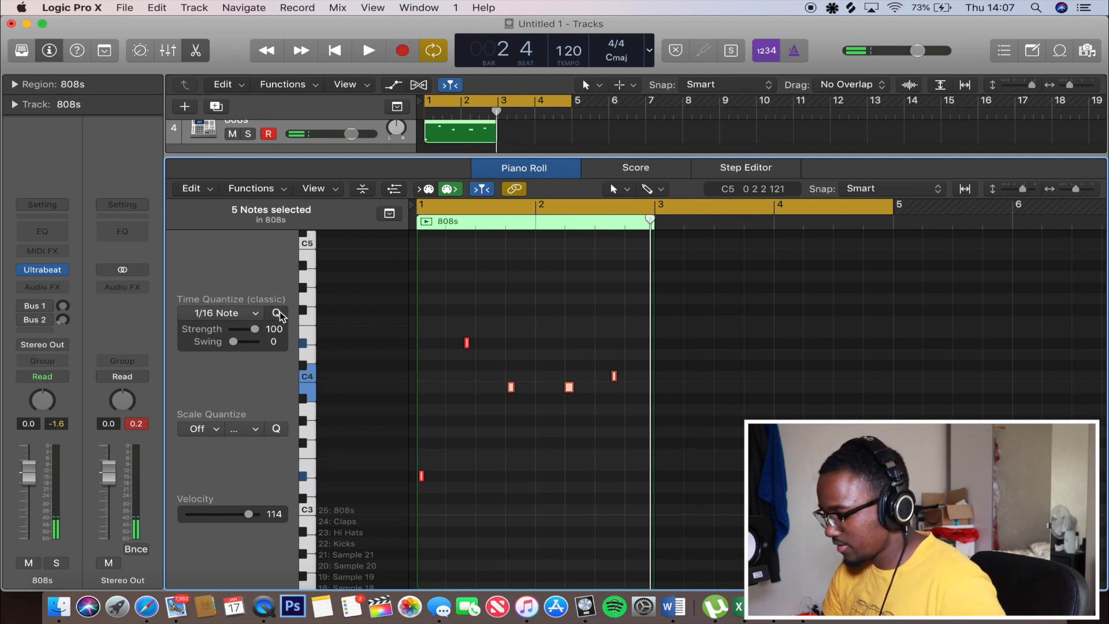
key("z")
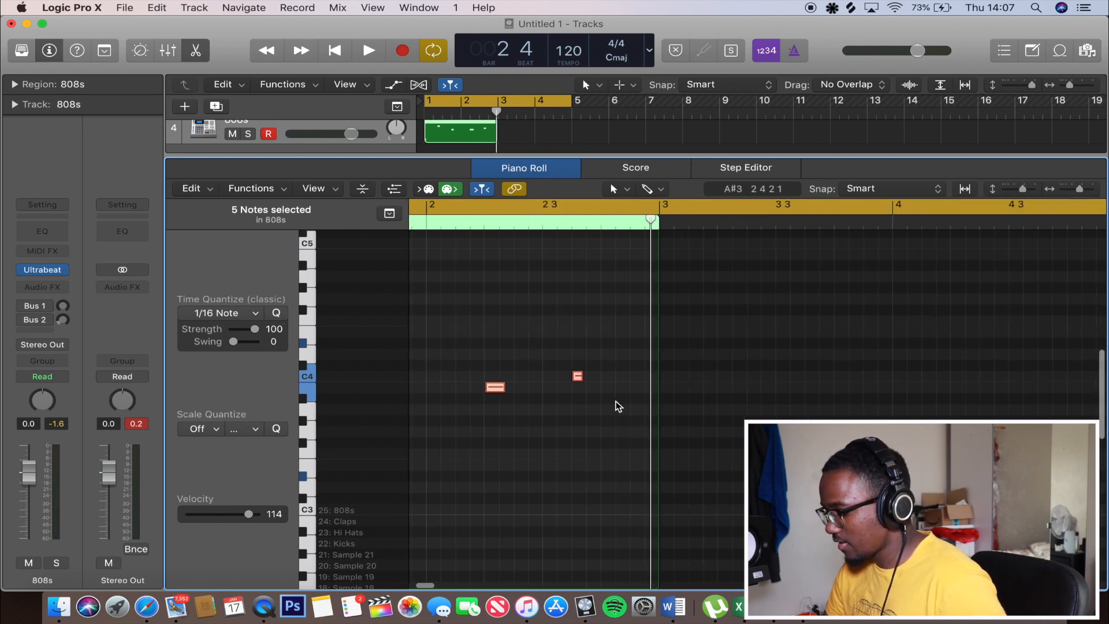
left_click(198, 51)
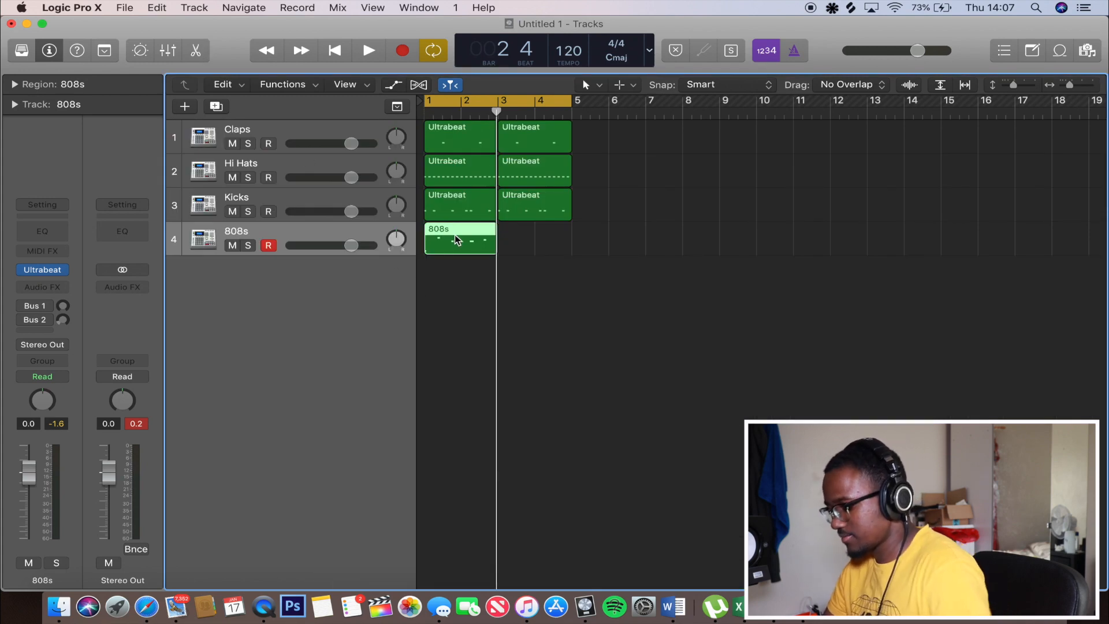
Step: Copy the 808s region to bar 3 and play back the four-bar loop, checking the track's Ultrabeat window
left_click_drag(446, 239, 524, 248)
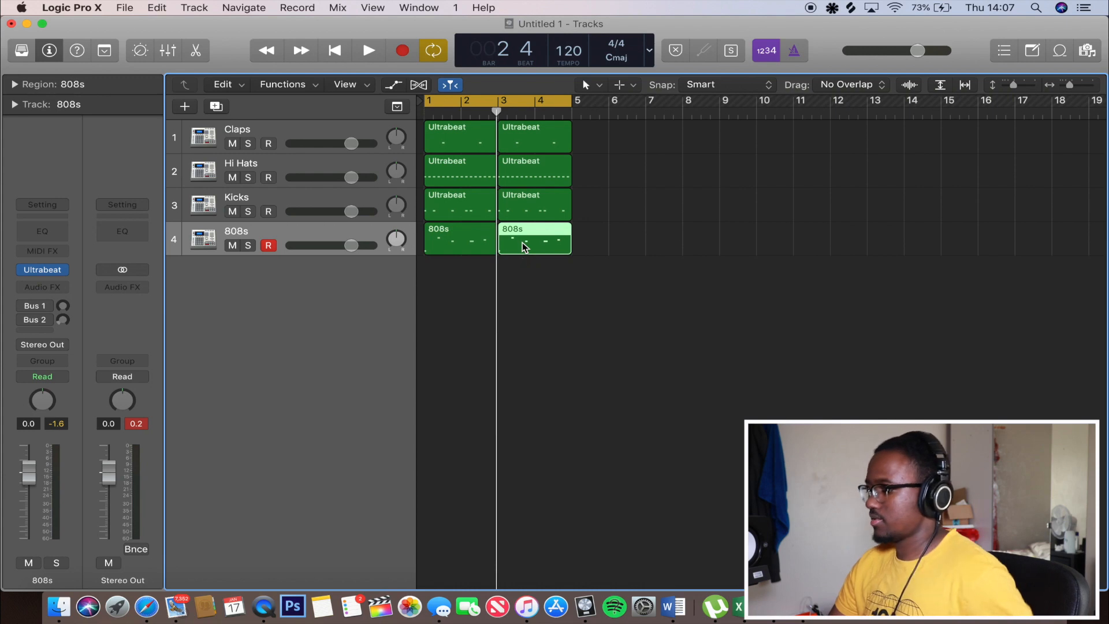
key("space")
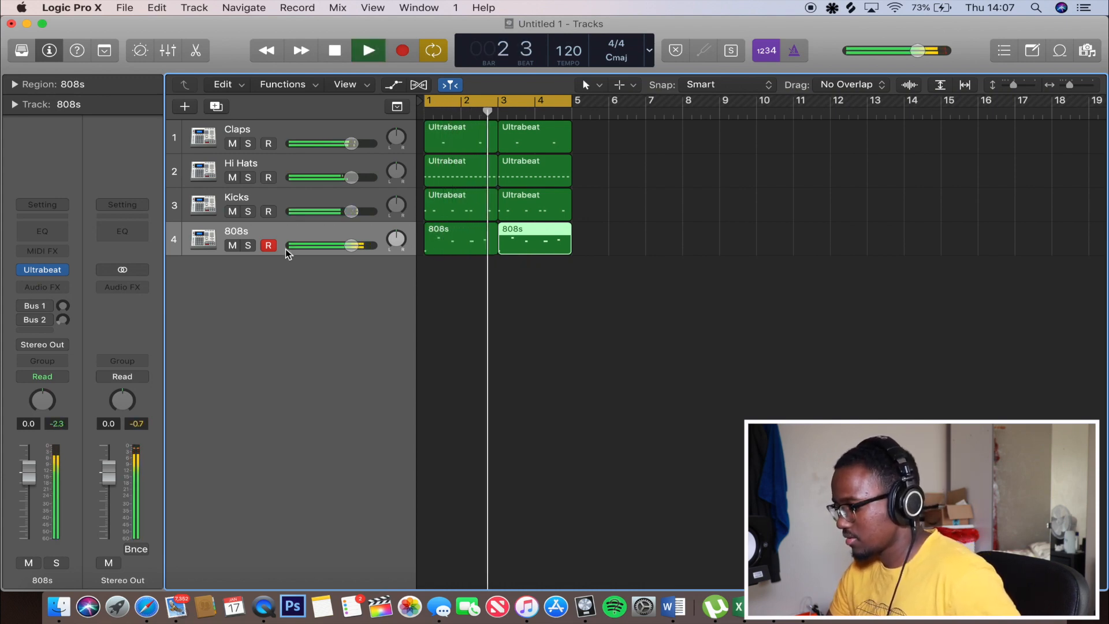
key("space")
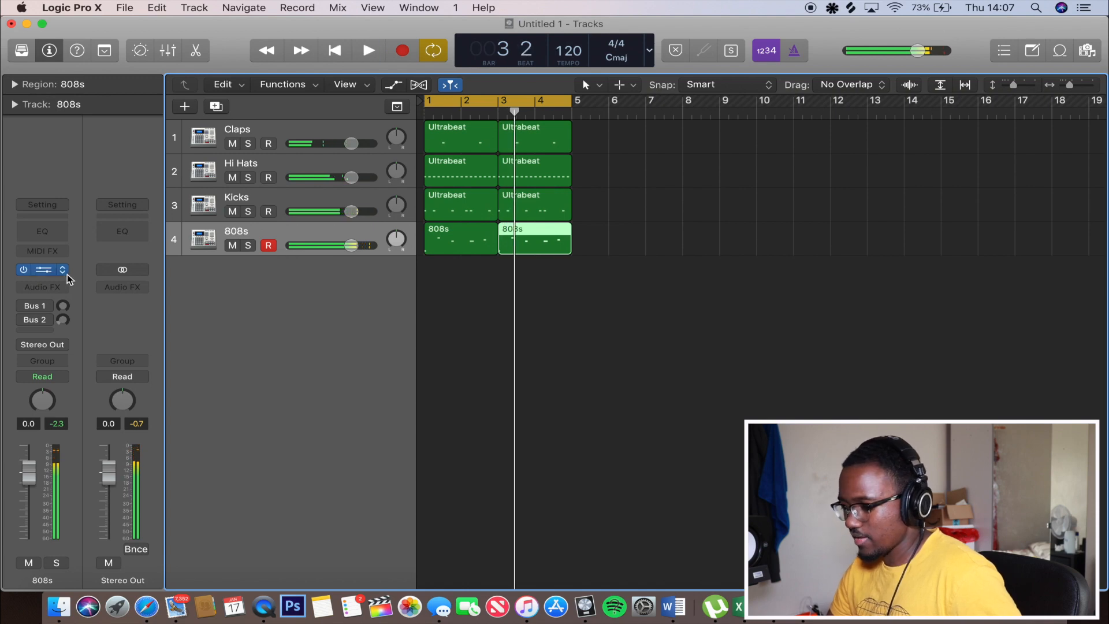
left_click(44, 271)
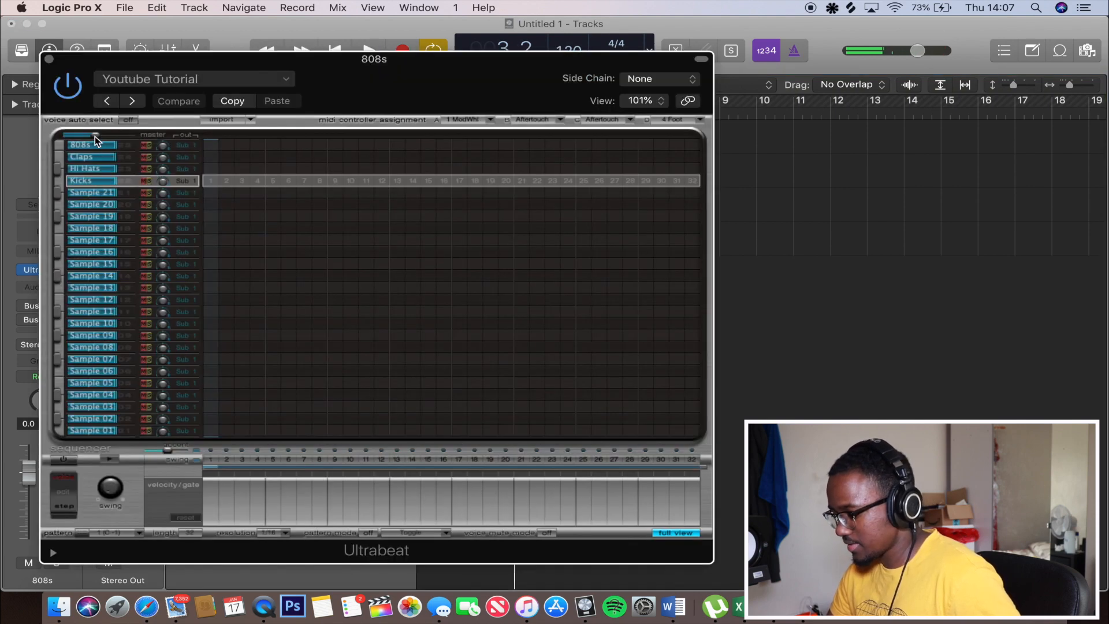
key("space")
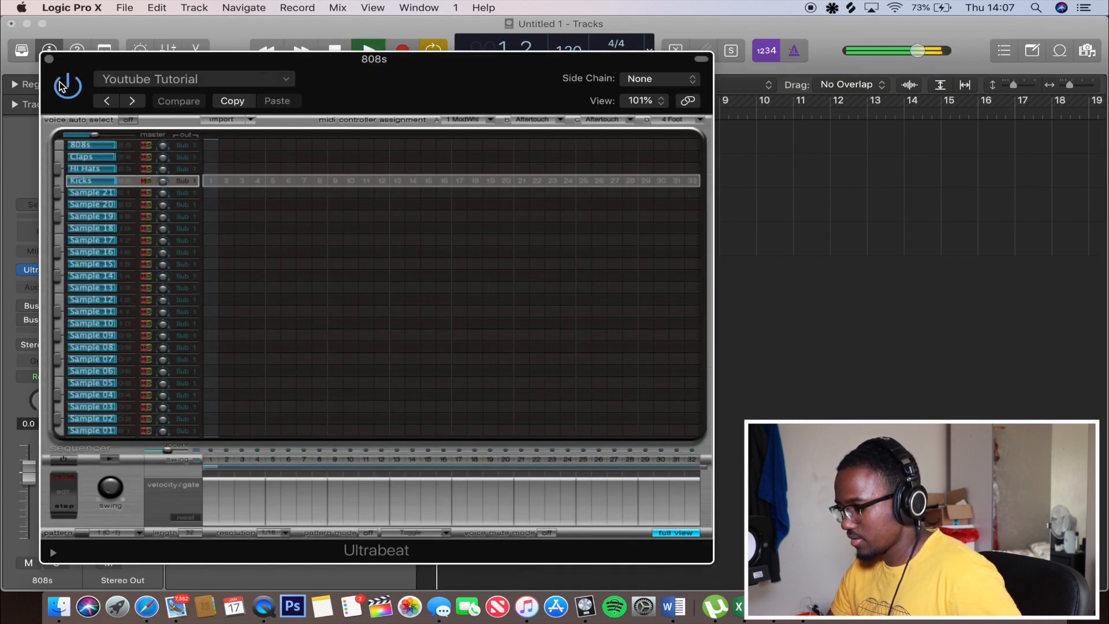
left_click(50, 58)
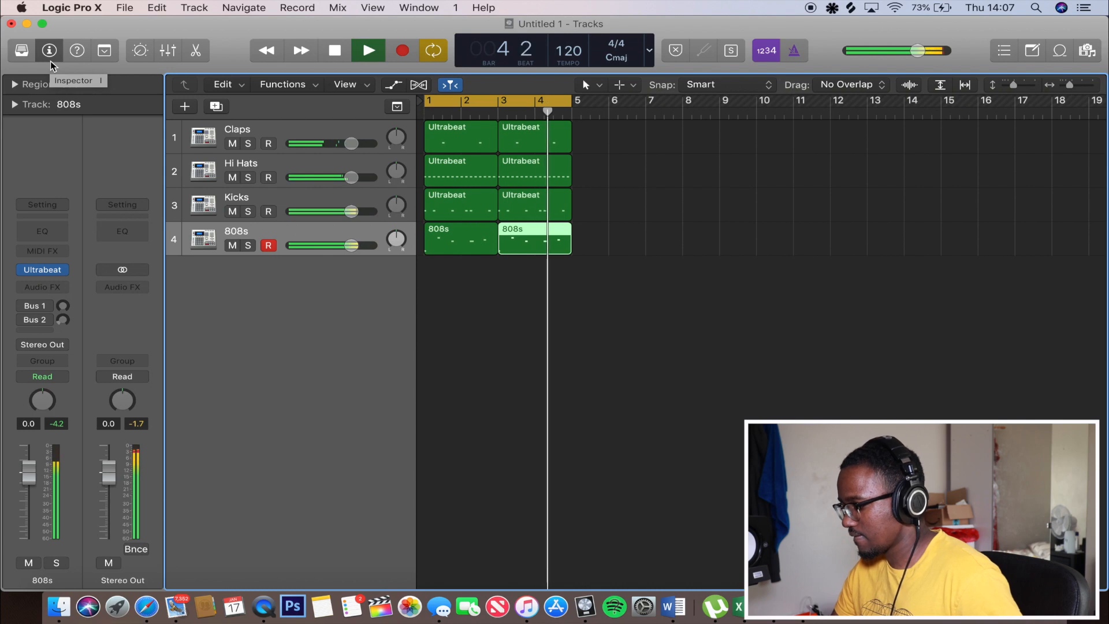
key("space")
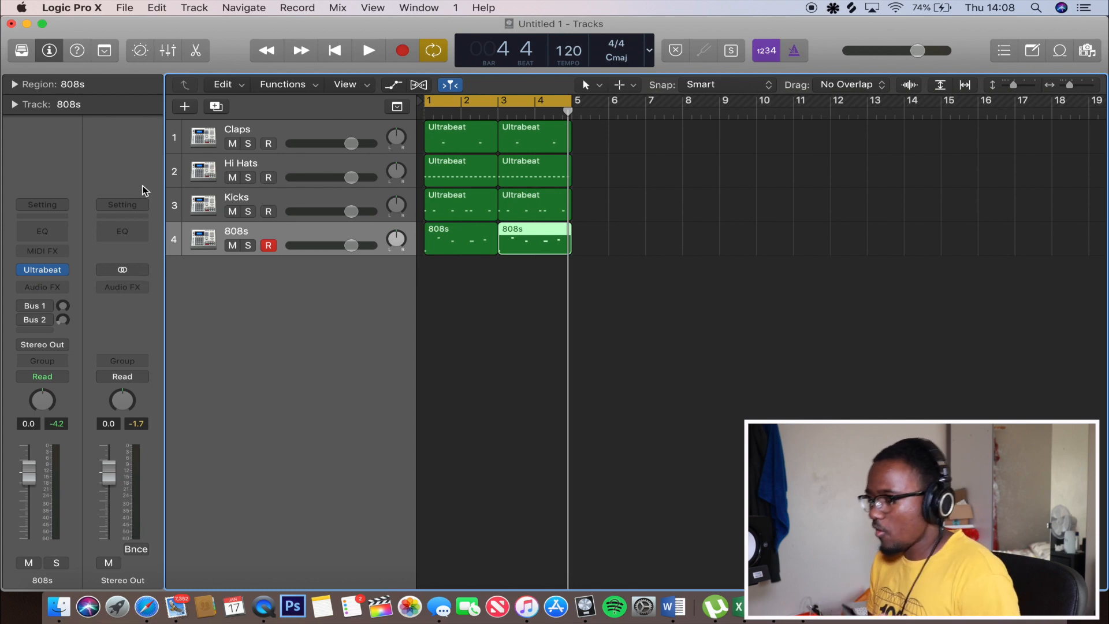
Step: Switch Ultrabeat on the 808s track out of full view, turn on distortion for the 808s sound and audition it
mouse_move(36, 272)
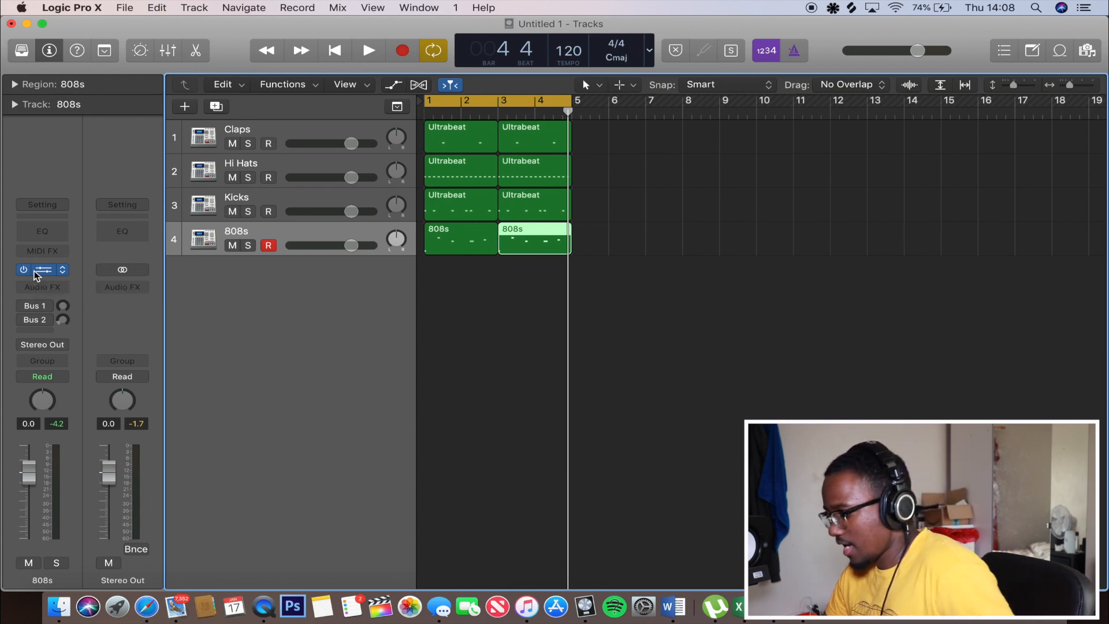
left_click(36, 273)
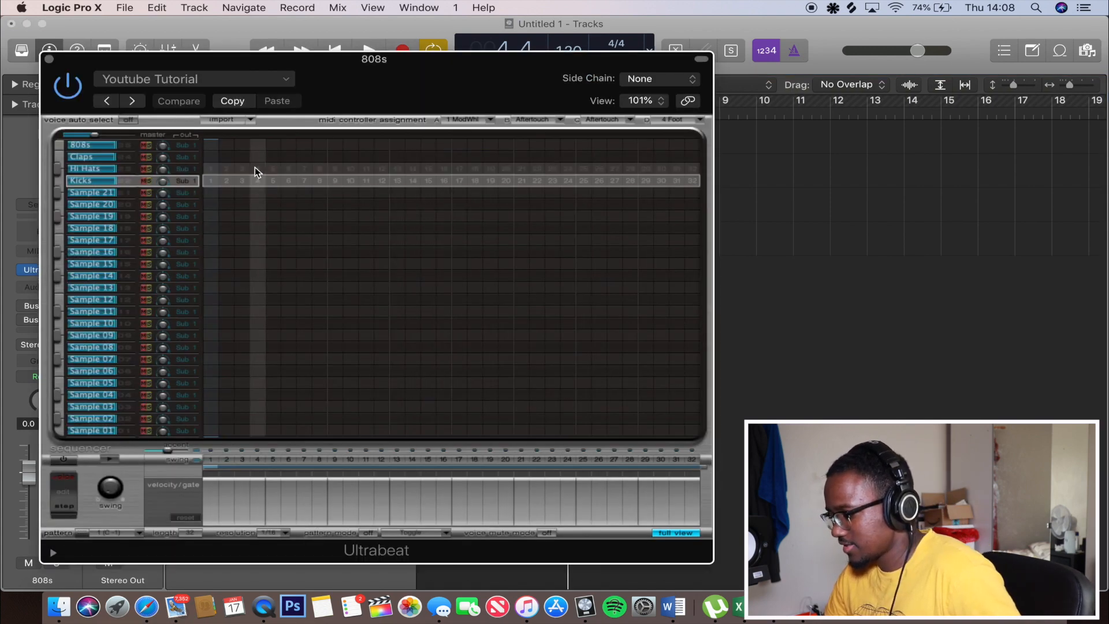
left_click(672, 532)
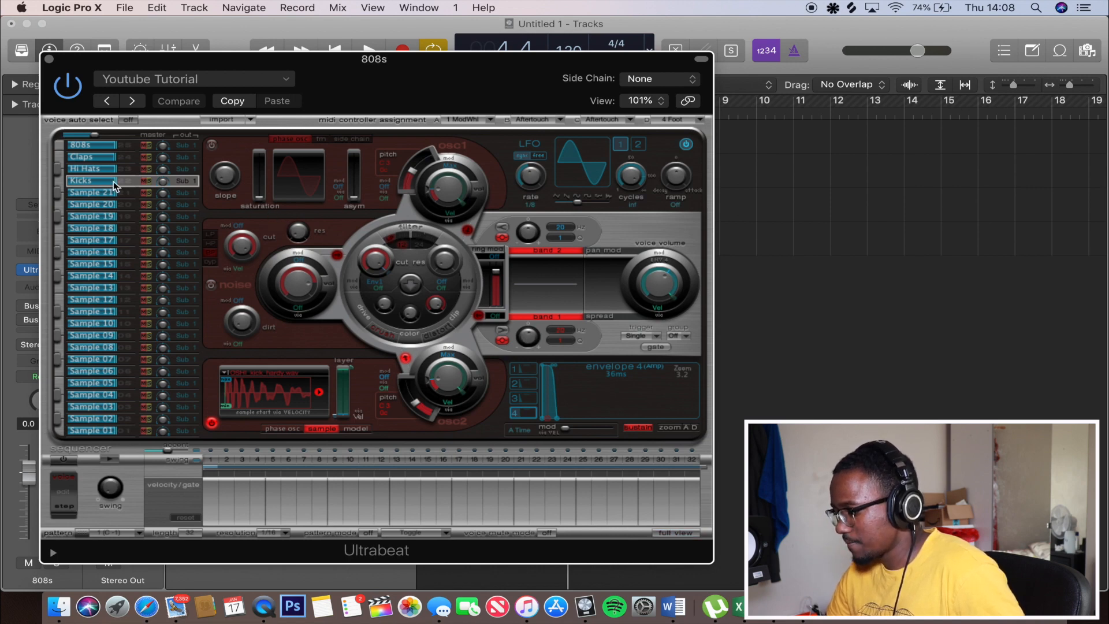
left_click(85, 147)
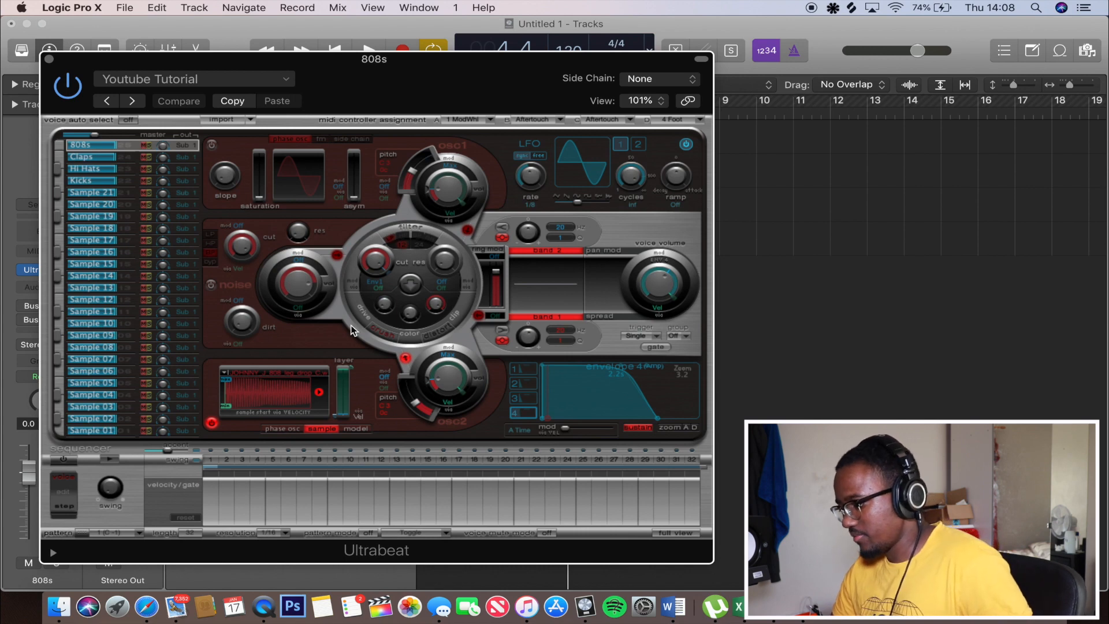
left_click(446, 335)
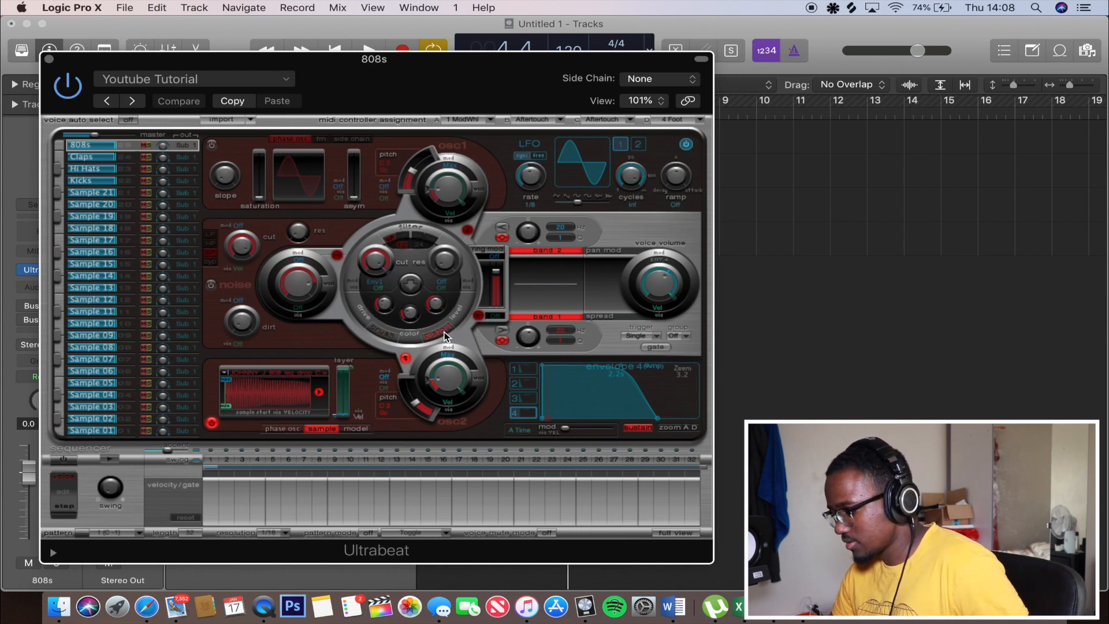
key("space")
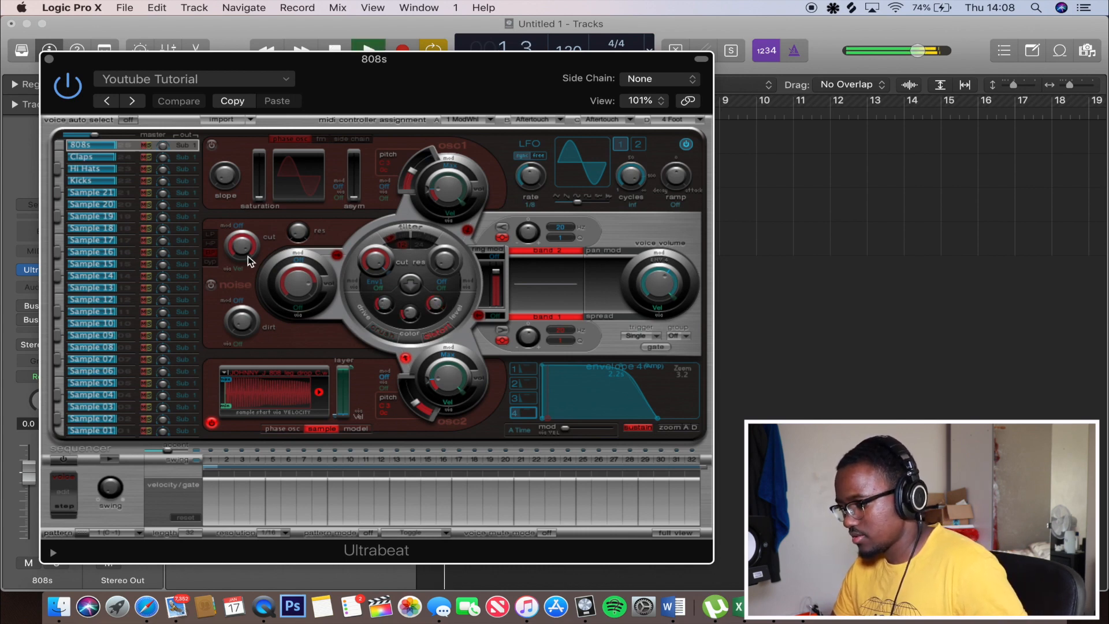
key("space")
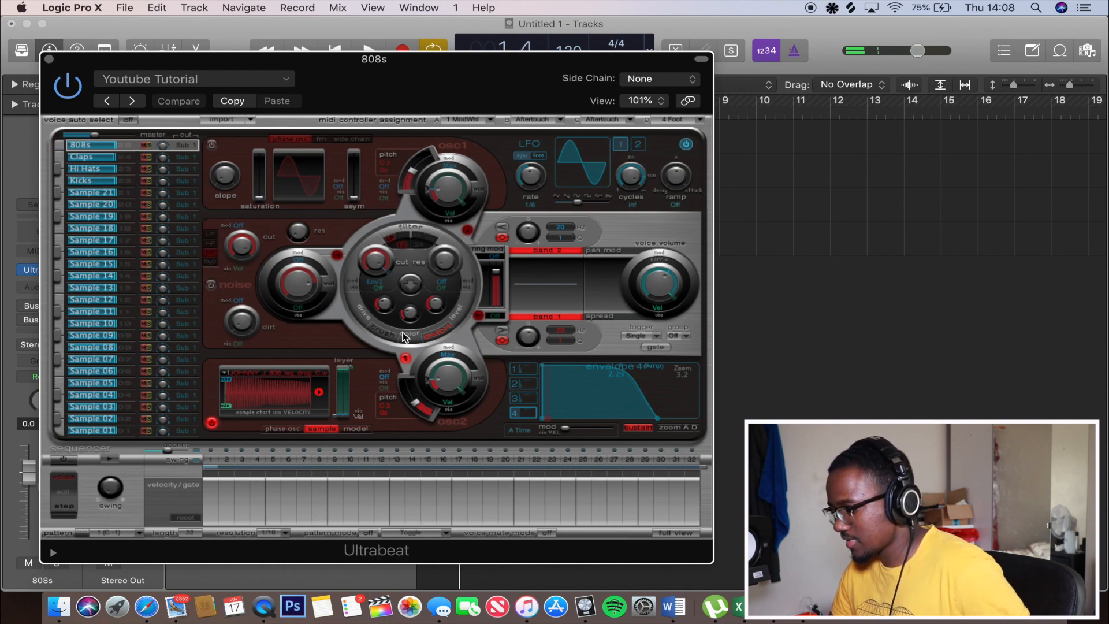
left_click(48, 59)
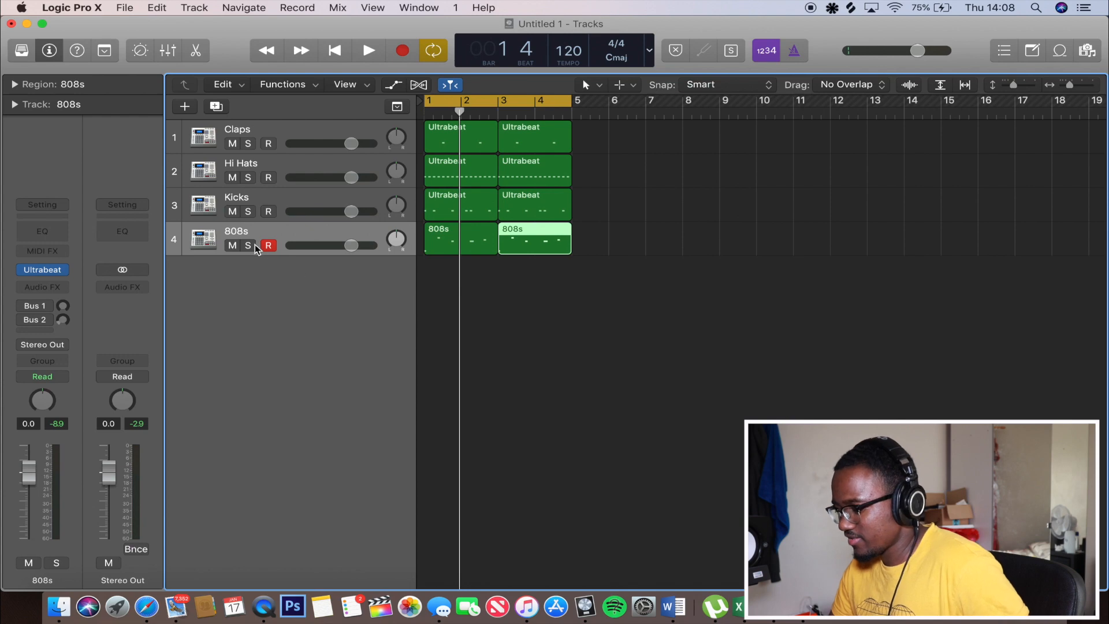
Step: Solo the 808s track and check its 808s sound in Ultrabeat
key("s")
left_click(44, 270)
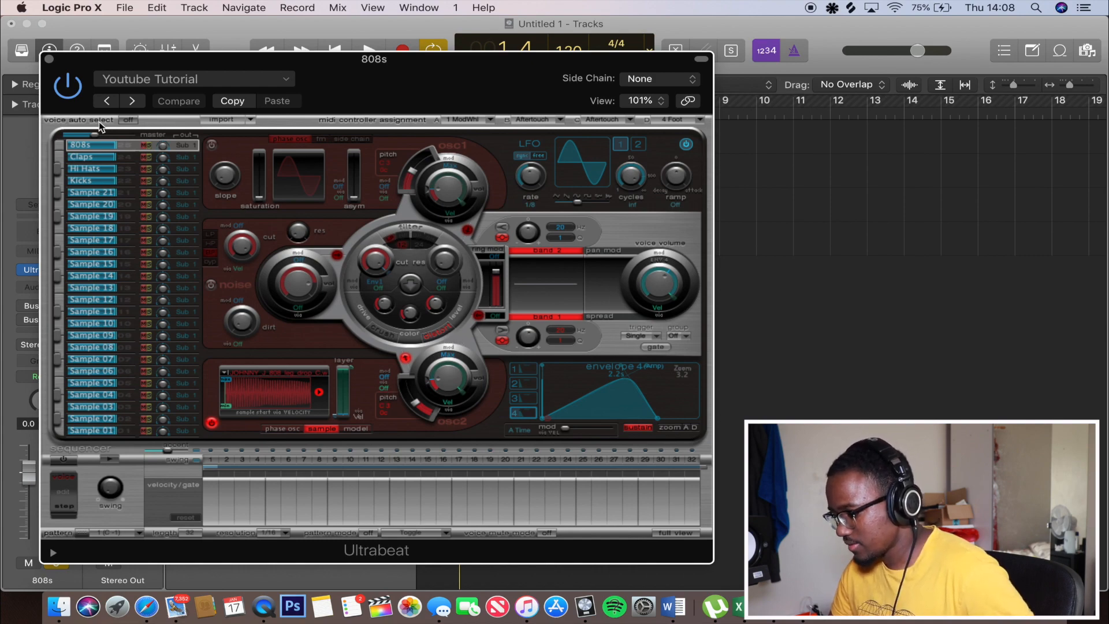
left_click(49, 60)
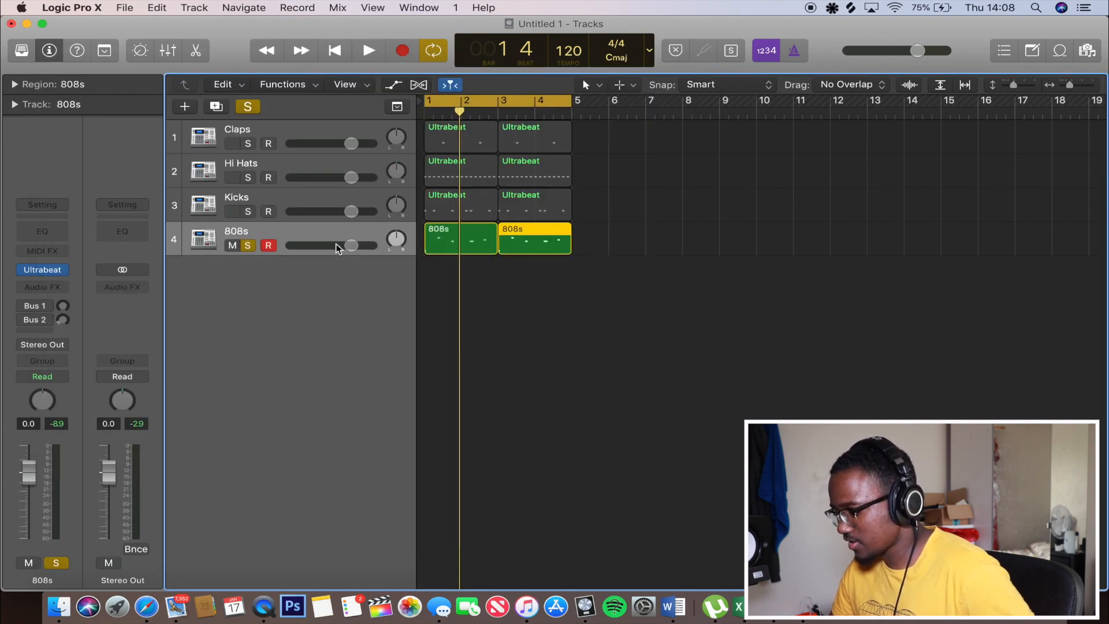
left_click(248, 246)
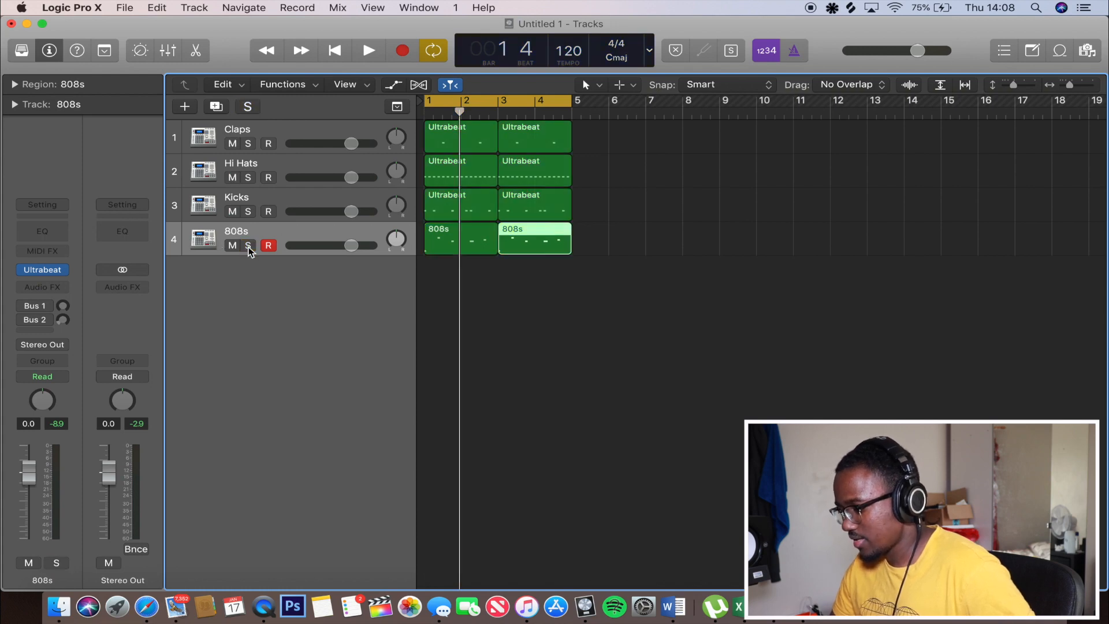
left_click(248, 246)
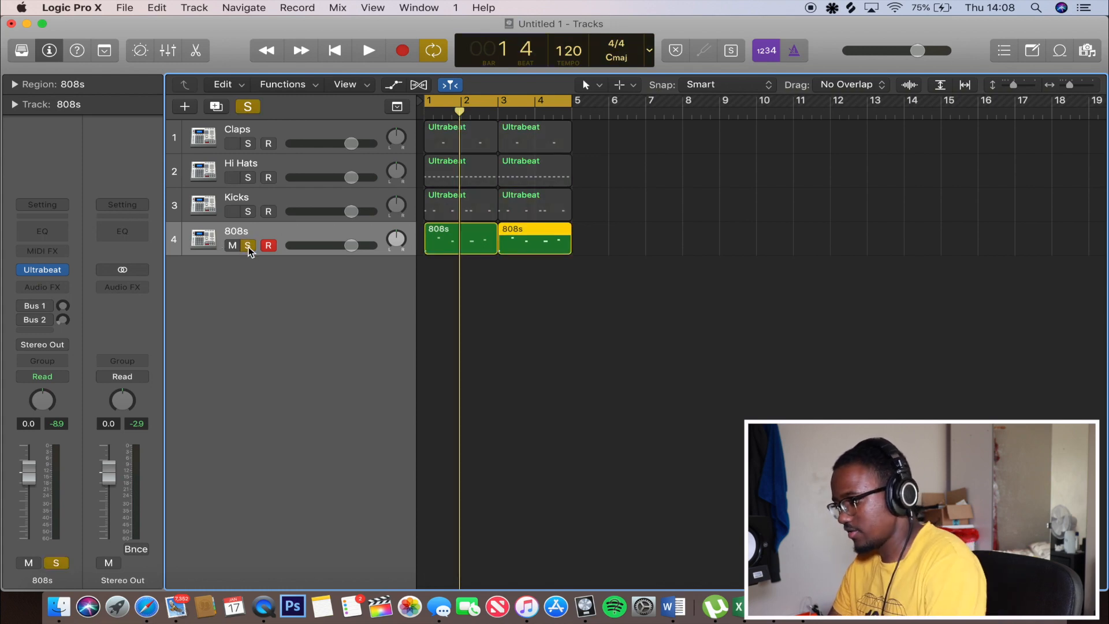
Step: Audition the soloed 808s part several times while checking its distortion controls in Ultrabeat, and close the instrument window
left_click(42, 270)
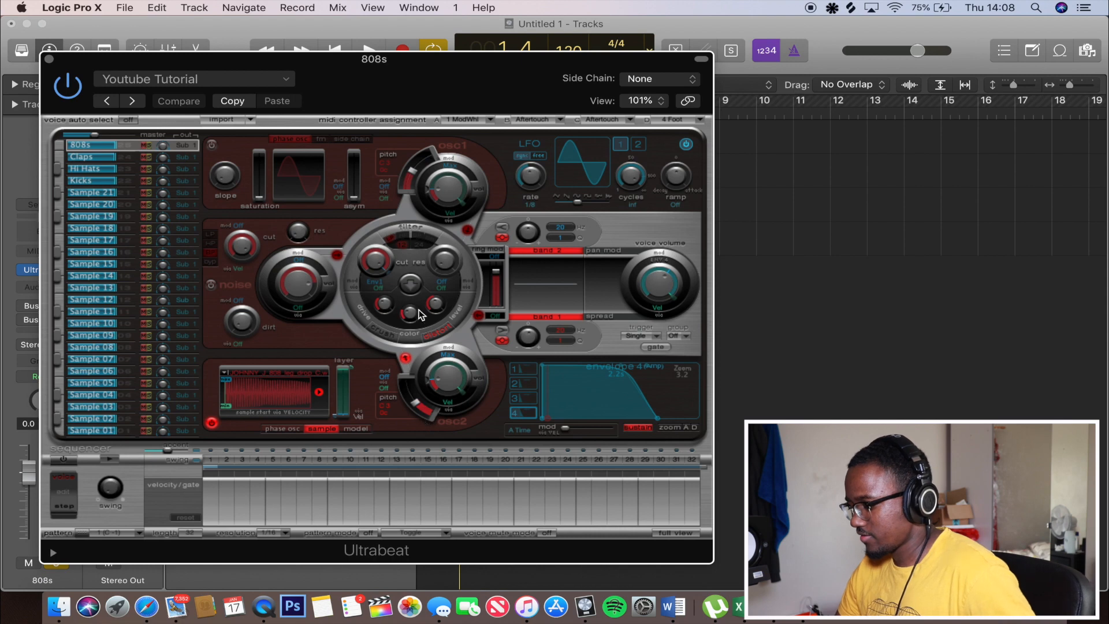
key("space")
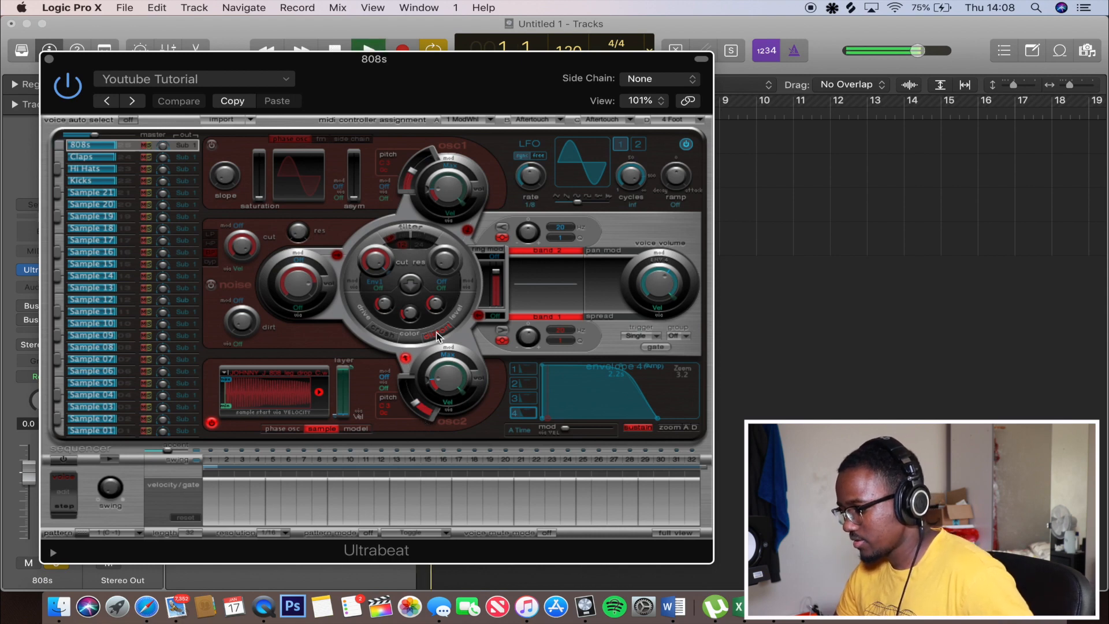
key("space")
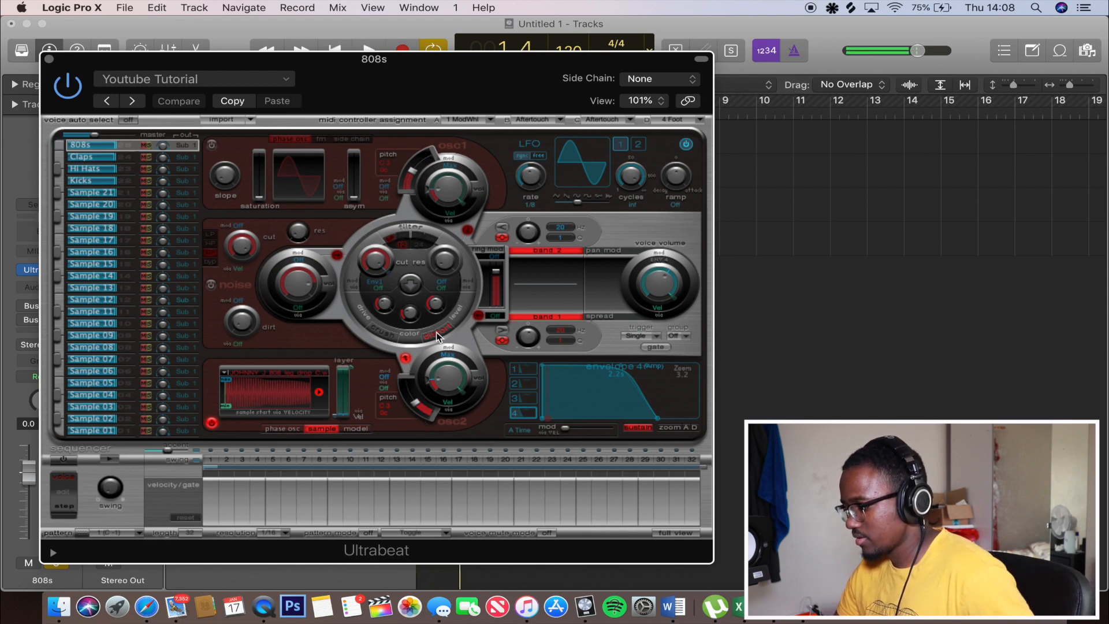
key("space")
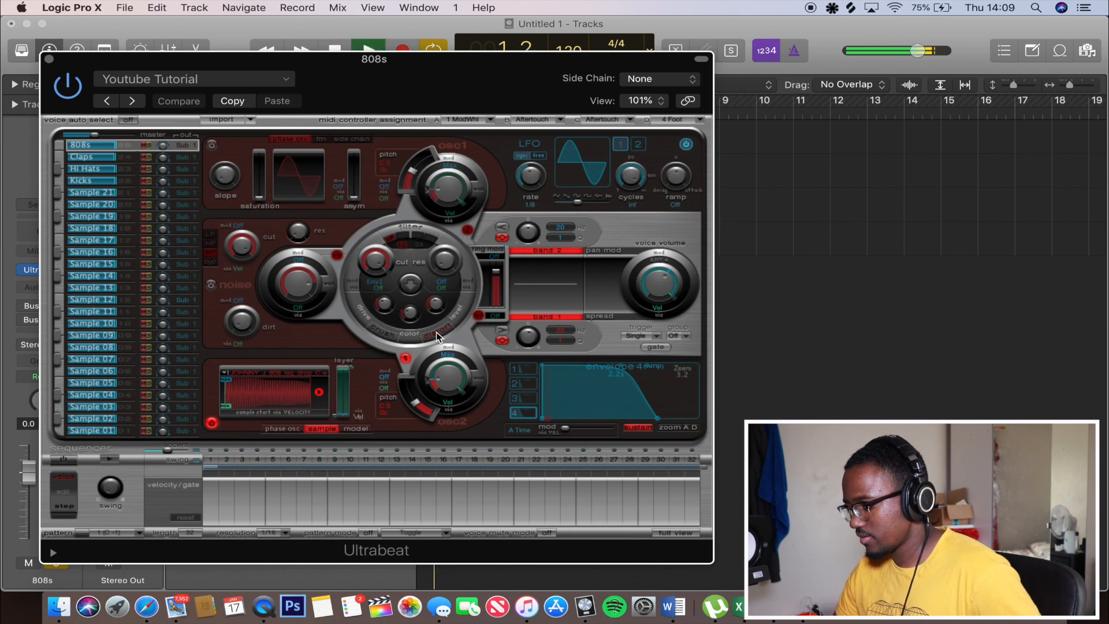
key("space")
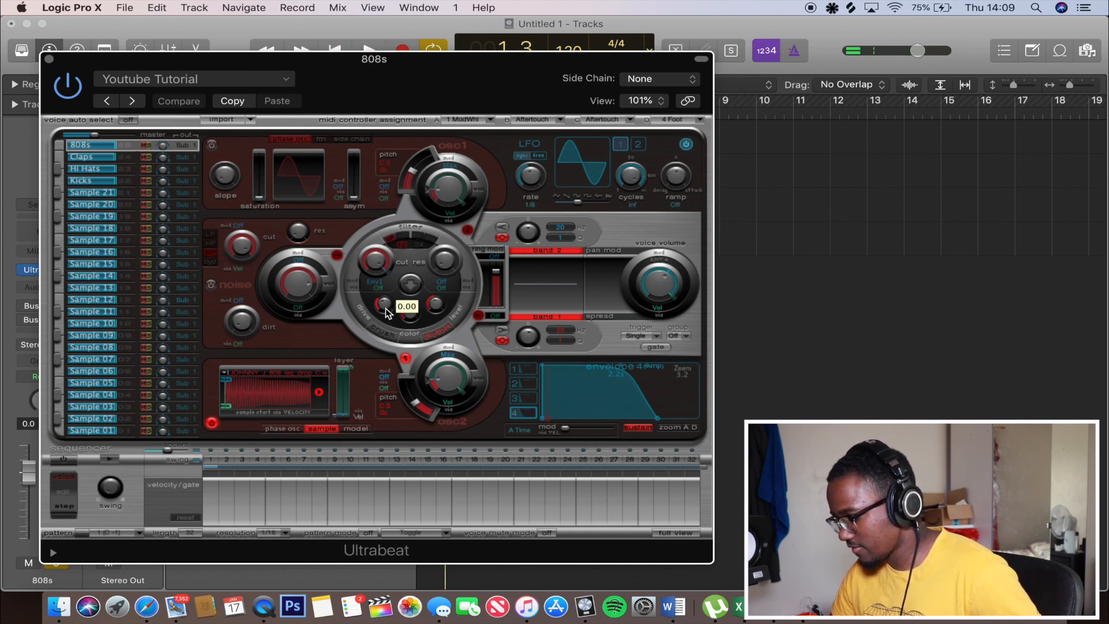
mouse_move(410, 315)
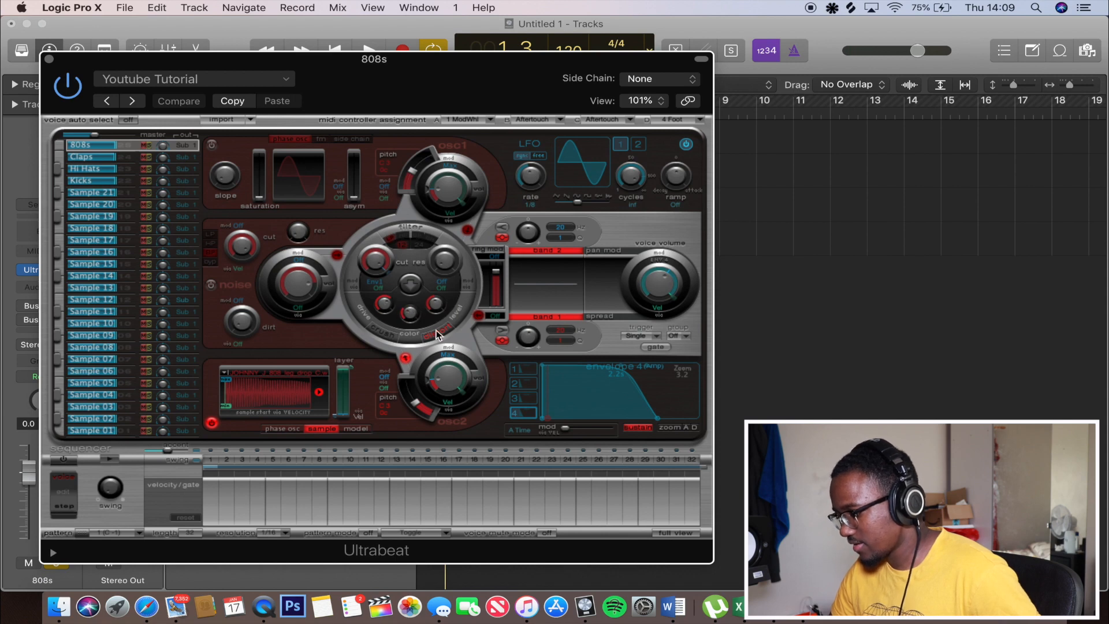
key("space")
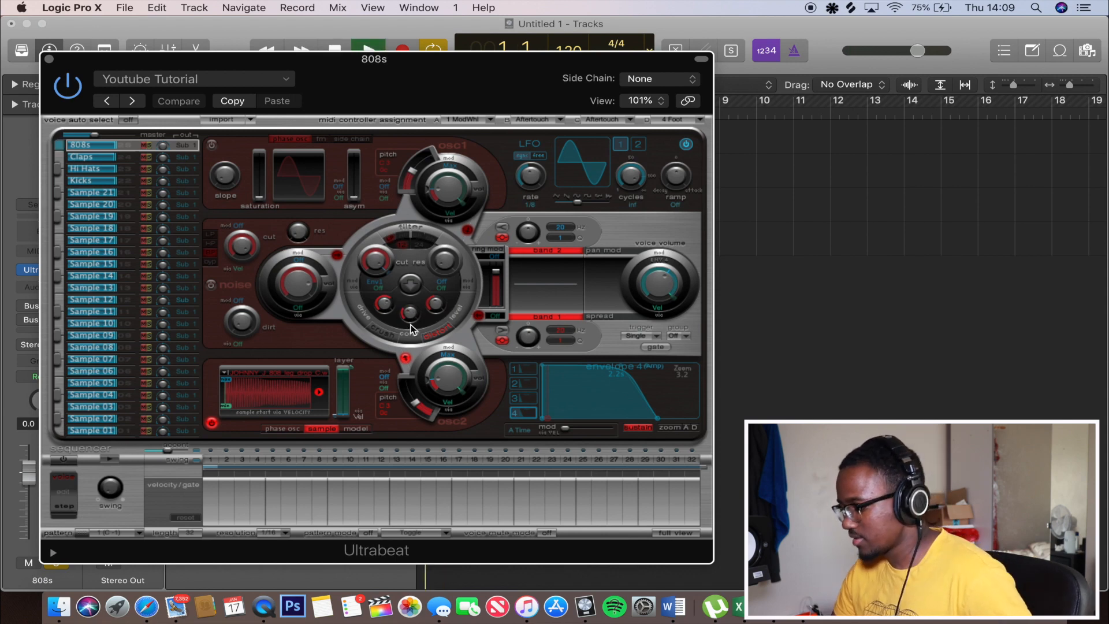
key("space")
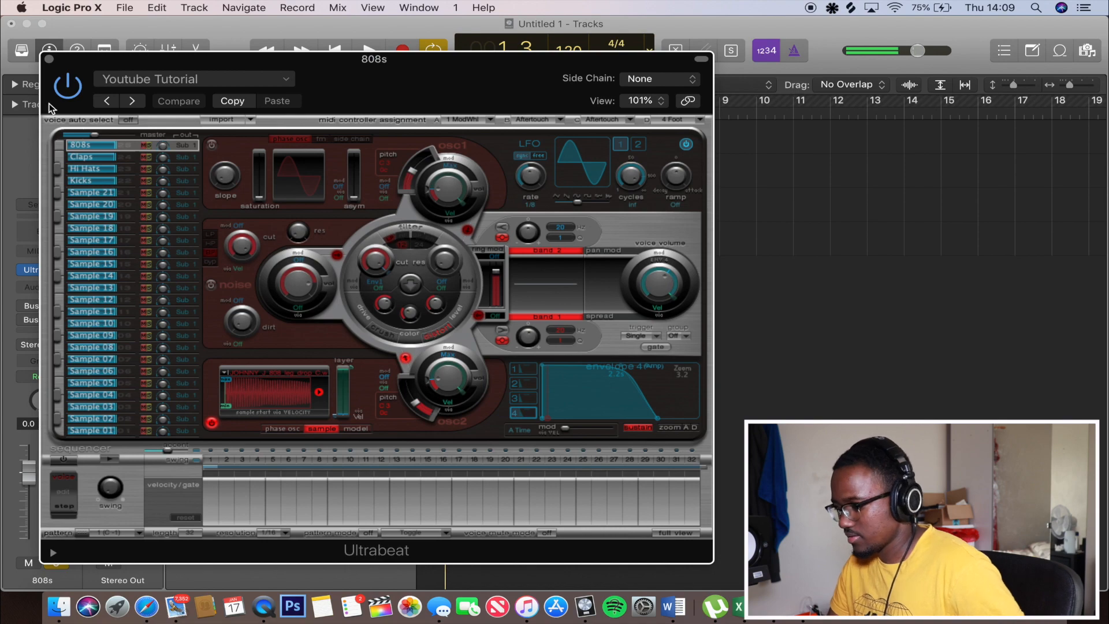
left_click(49, 59)
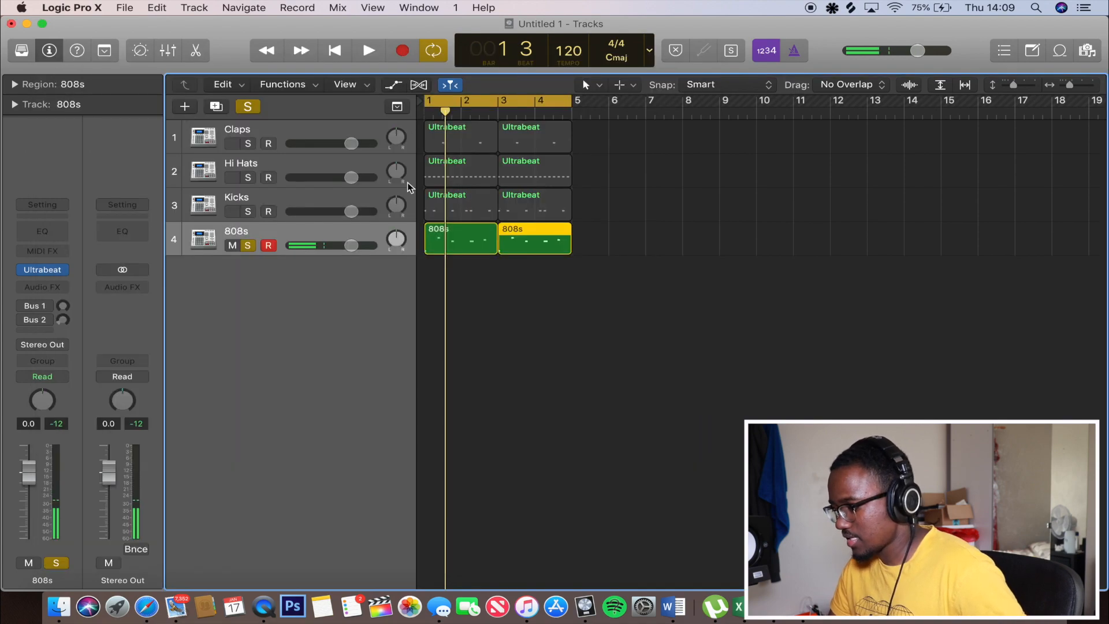
Step: Turn off solo on the 808s track, play the full four-bar loop with all tracks and open the track's Ultrabeat window
left_click(250, 111)
key("space")
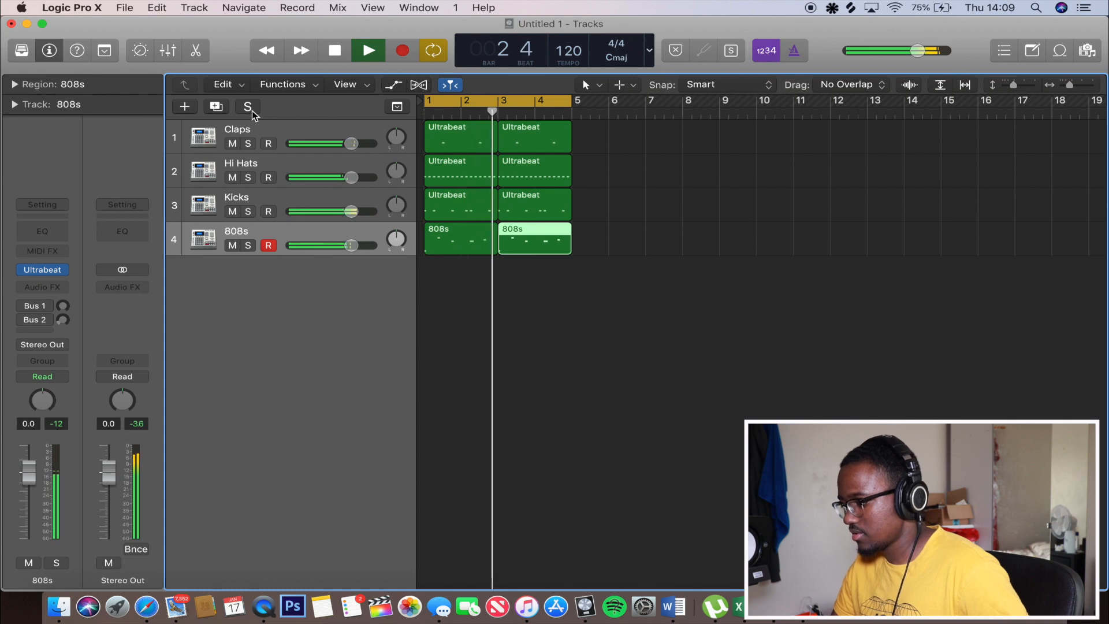
left_click(42, 269)
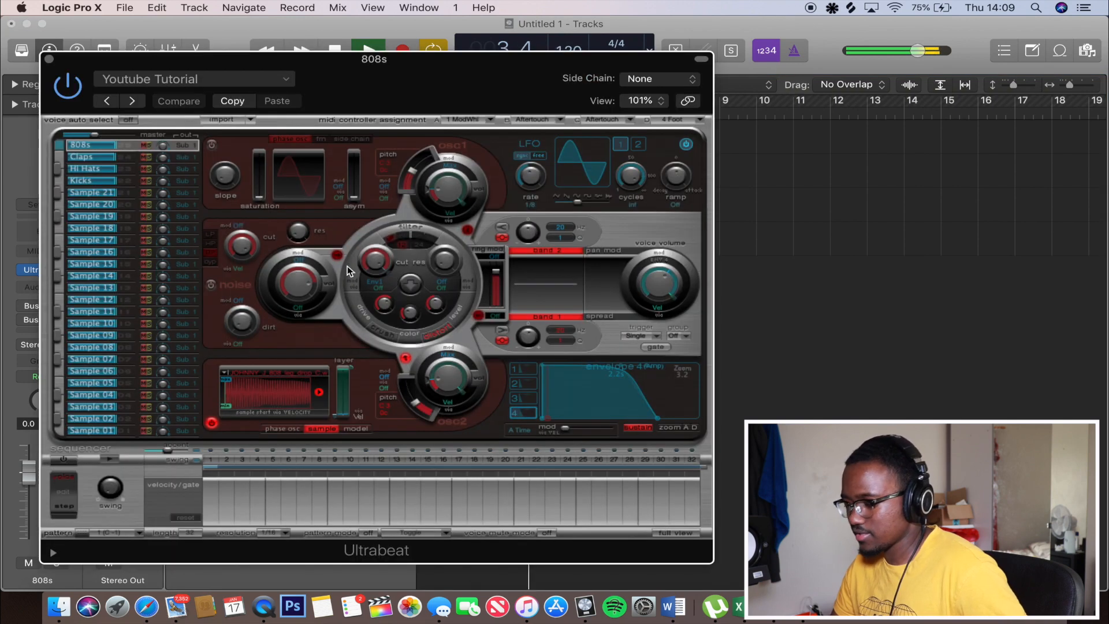